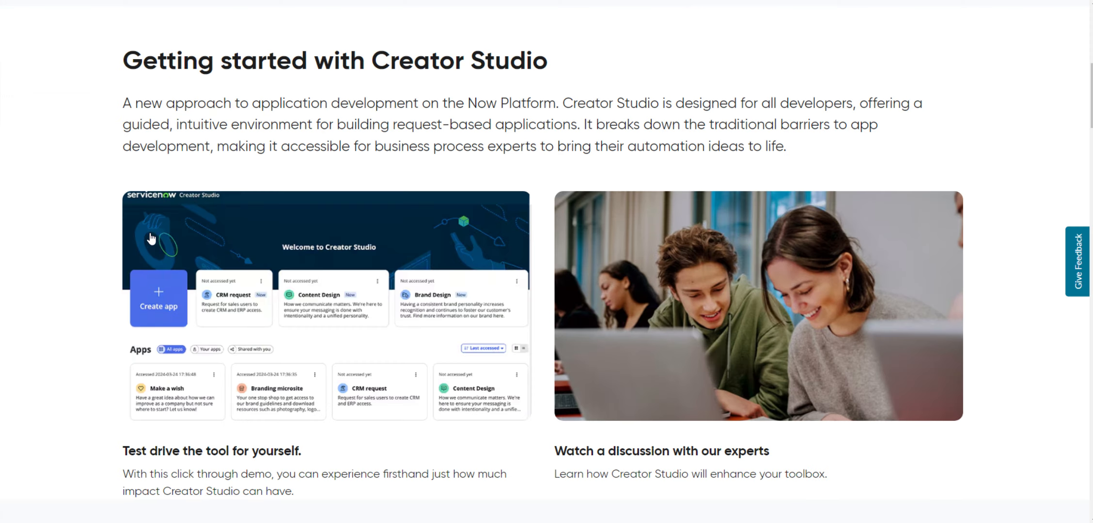
Launch the Creator Studio test-drive demo from the Getting started page, and switch back to the live Creator Studio home page
scroll(98, 272, "down", 1)
scroll(99, 271, "down", 1)
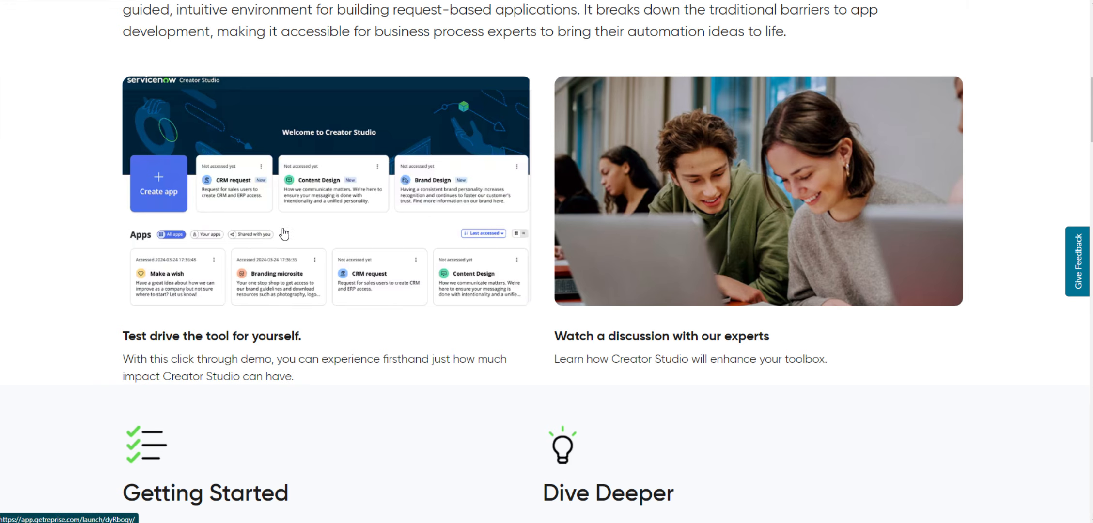
left_click(284, 230)
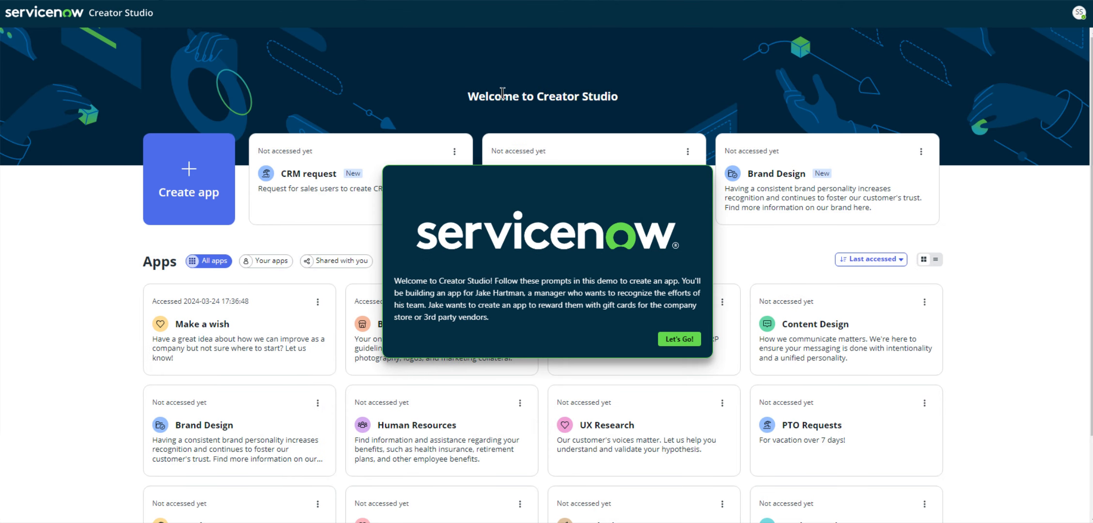
key("ctrl+shift+Tab")
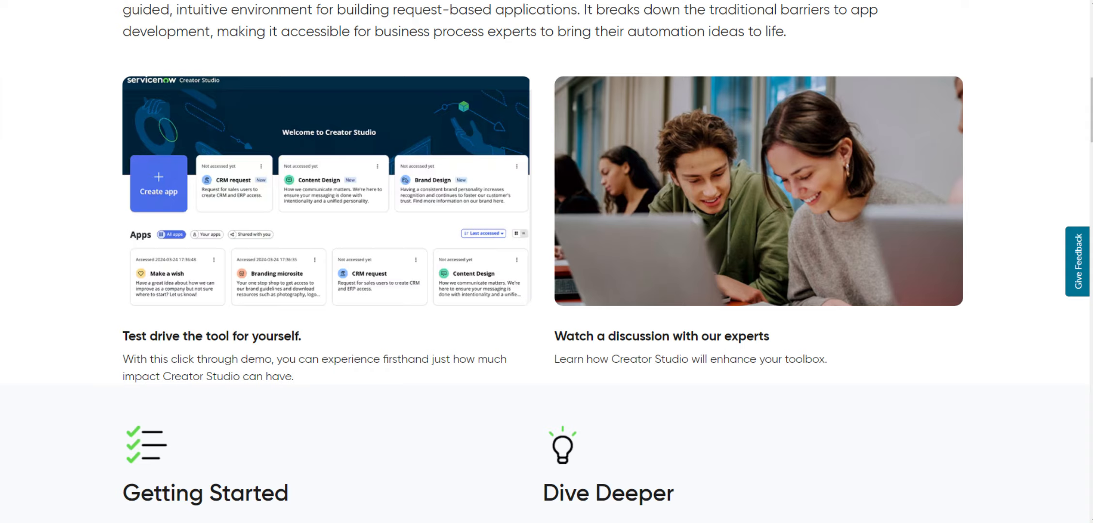
key("ctrl+shift+Tab")
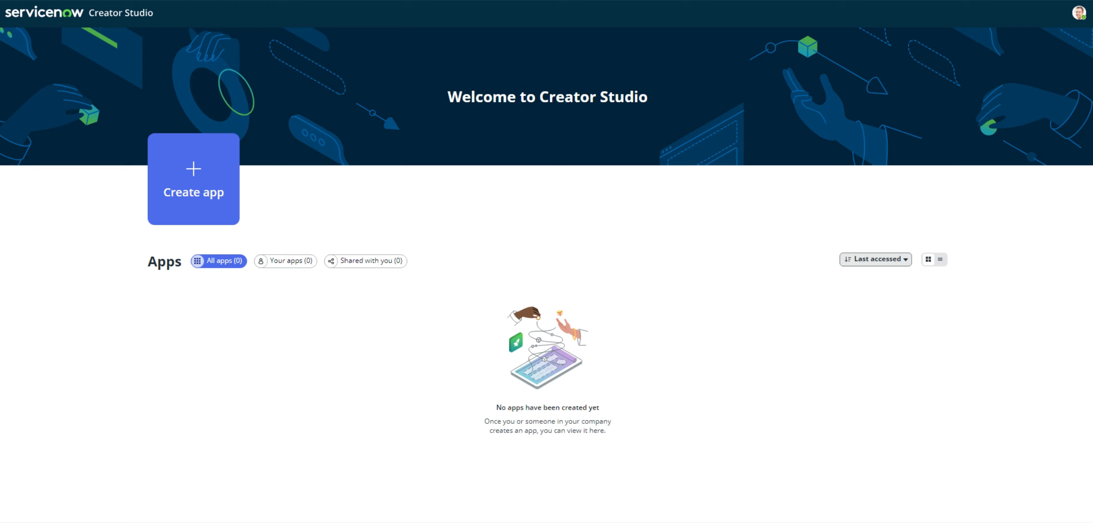
Create an app named "Youtube Gift Card App" with the description "Allow employees to recognize their co-workers to receive a gift card."
left_click(177, 196)
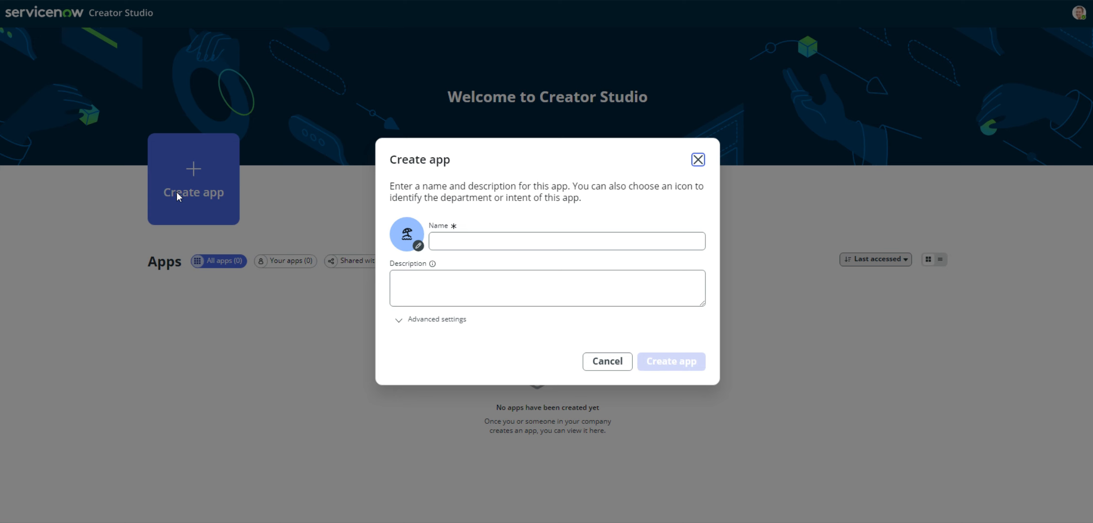
left_click(497, 241)
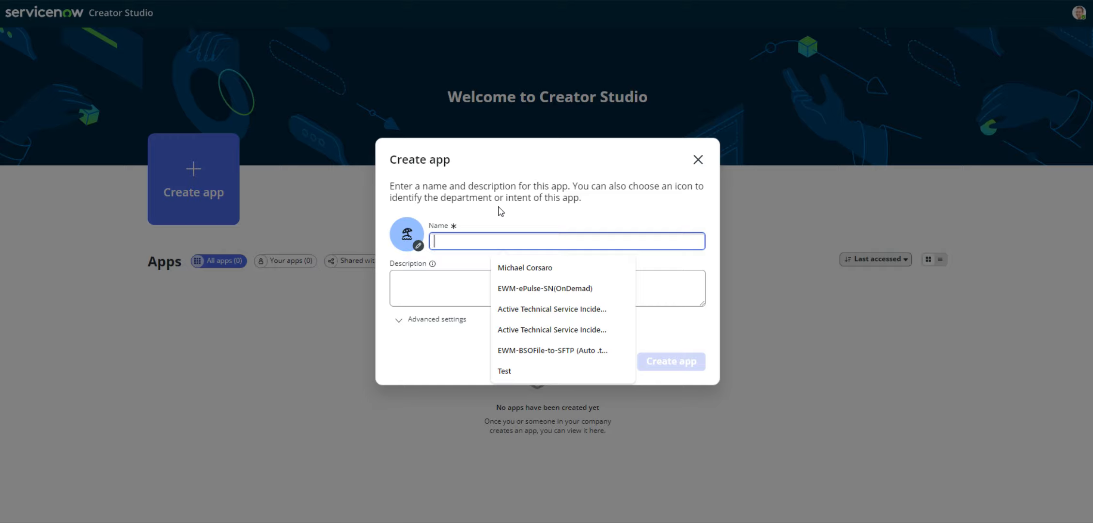
type("g")
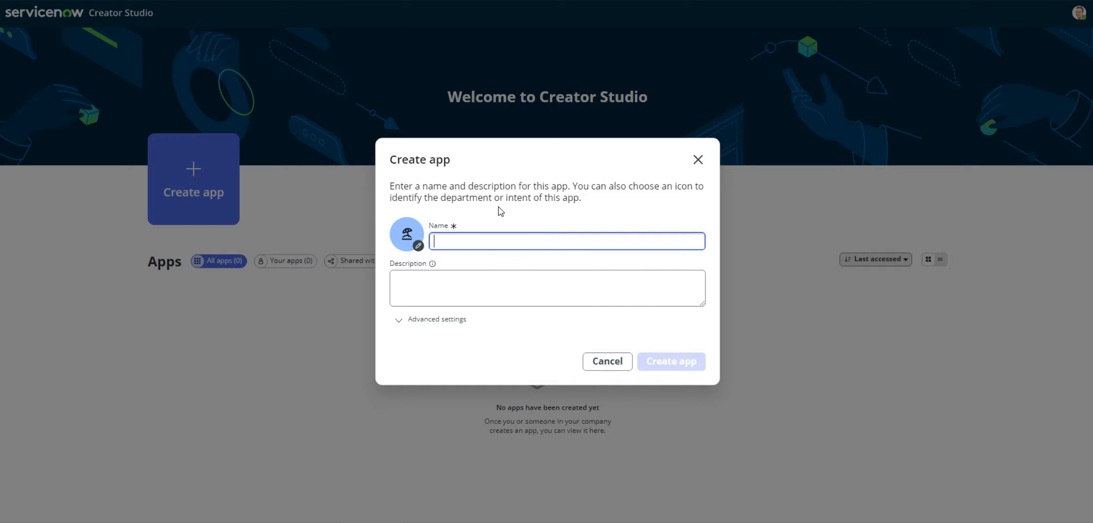
type("Youtube GFi")
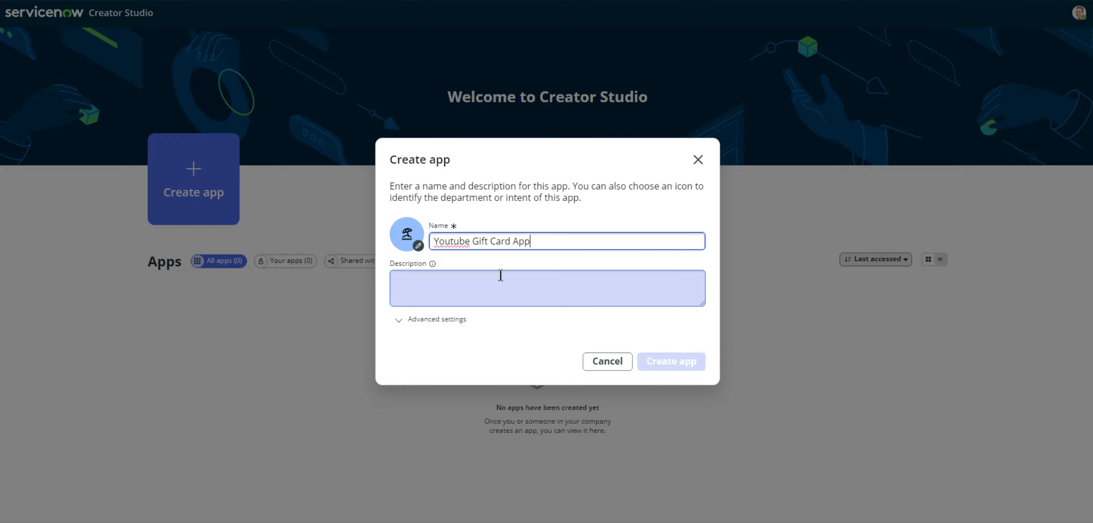
left_click(461, 280)
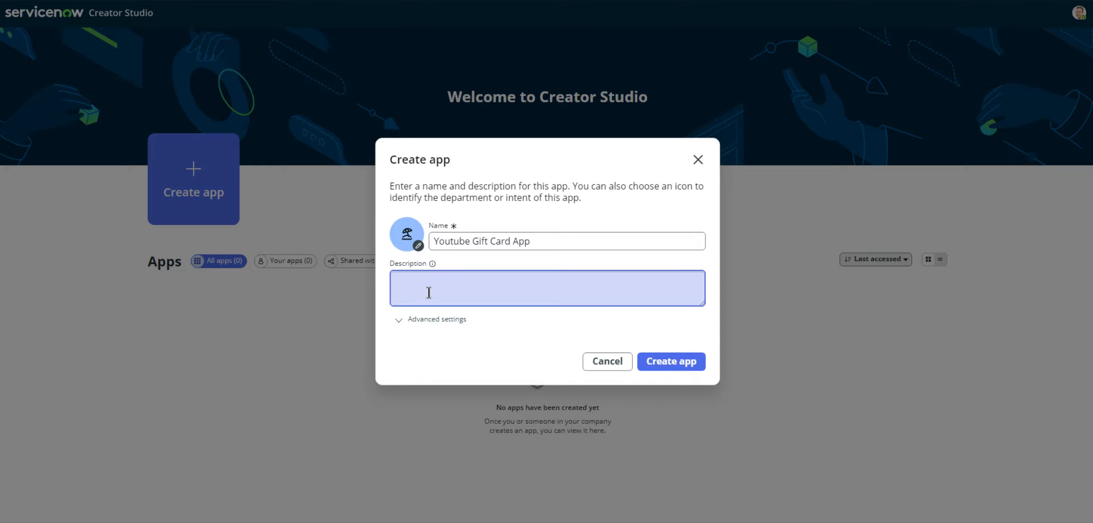
type("Allow employees to recognize their co-workers to receive a gift card.")
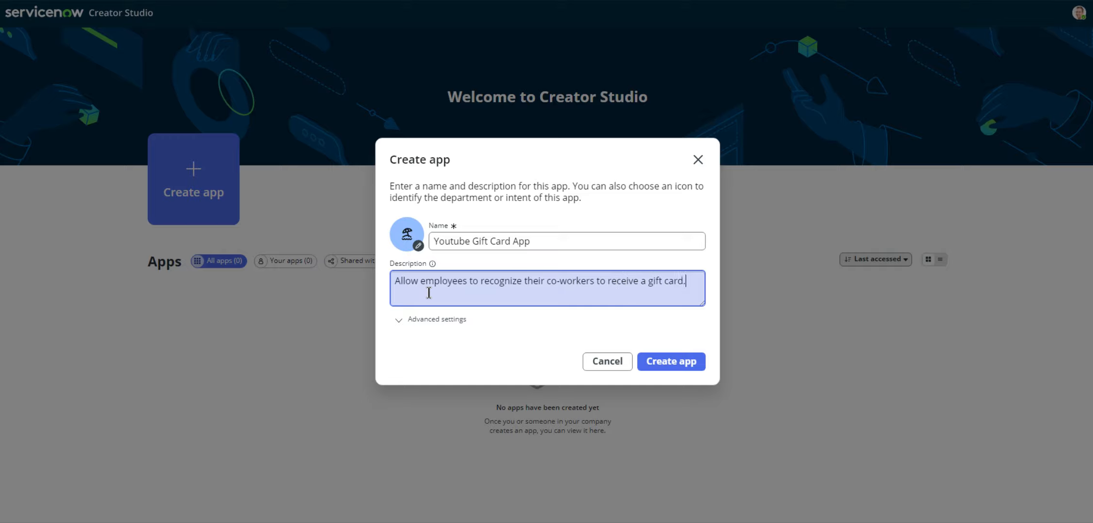
left_click(691, 361)
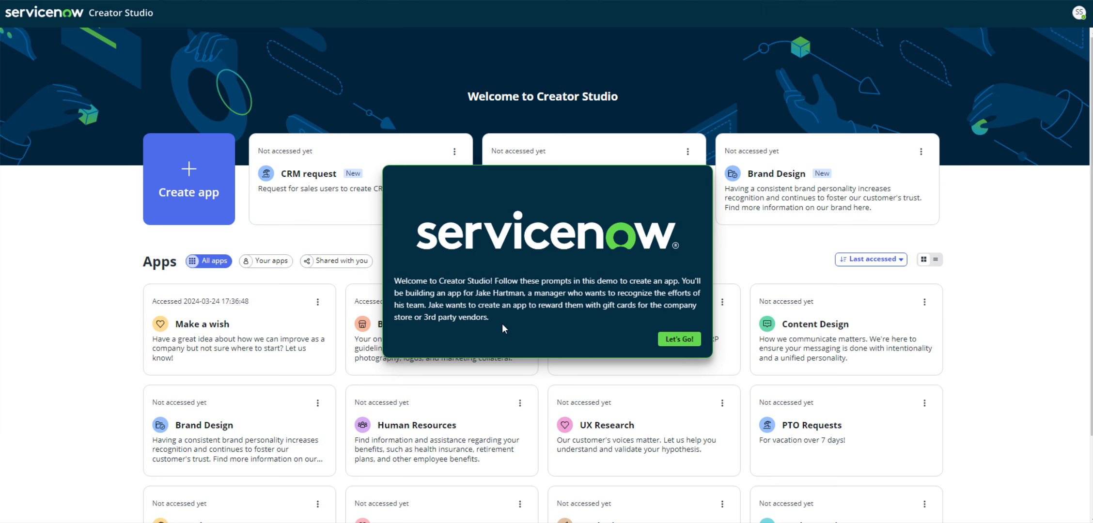
Switch to the guided demo, start its walkthrough and create the prefilled "Gift card request" app
left_click(676, 340)
left_click(196, 191)
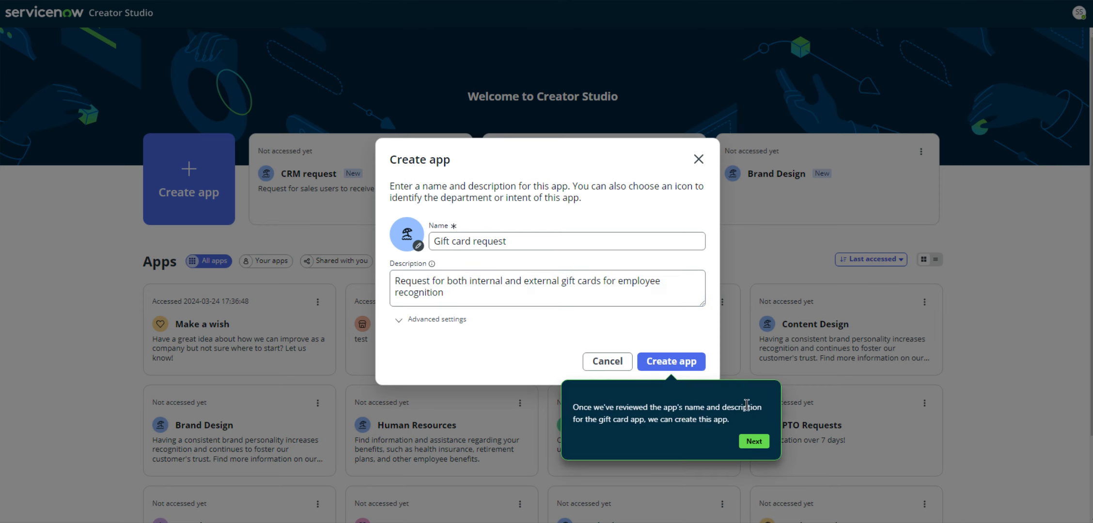
left_click(754, 441)
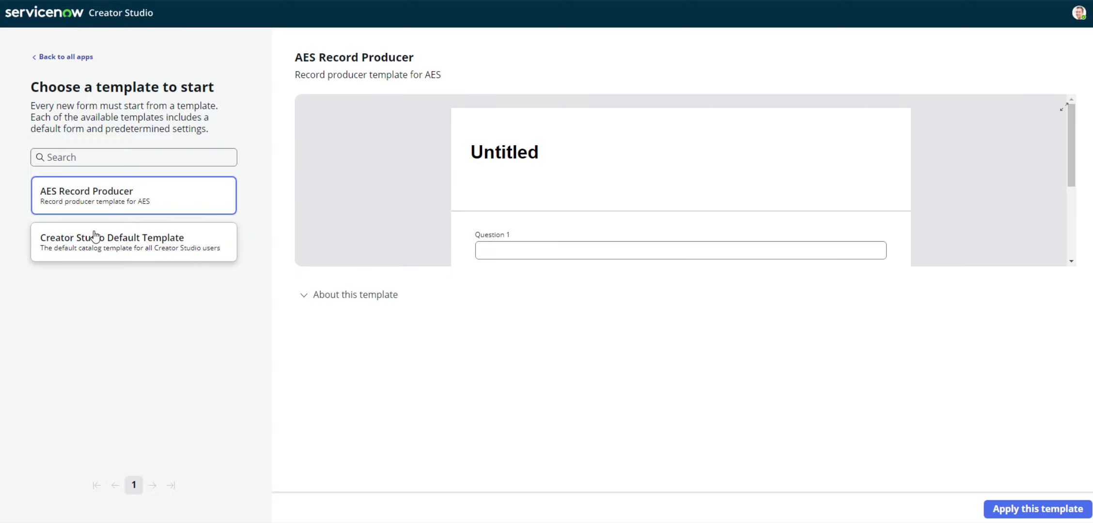
In the live Creator Studio, apply the Creator Studio Default Template to the new app's form
left_click(117, 247)
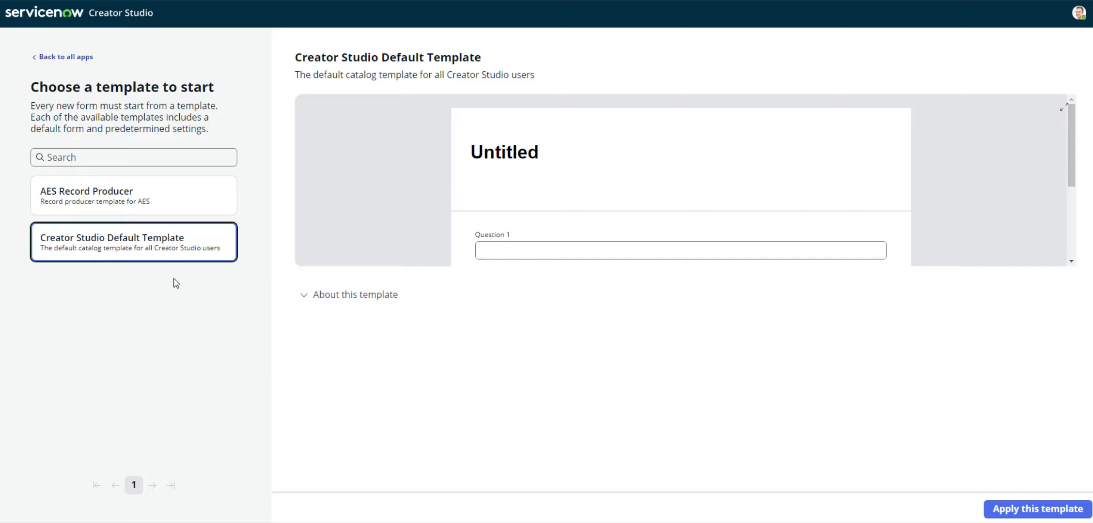
left_click(349, 294)
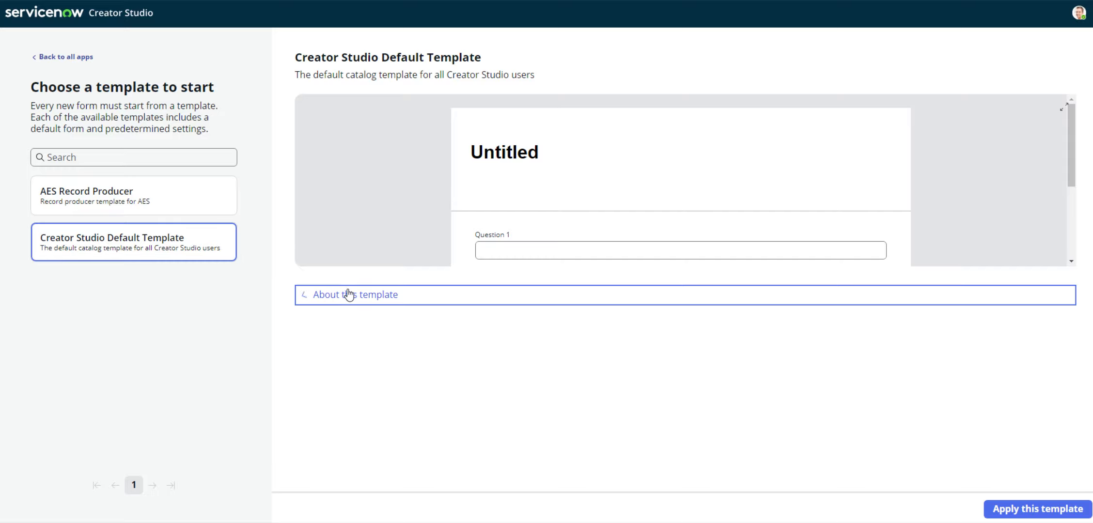
left_click(999, 507)
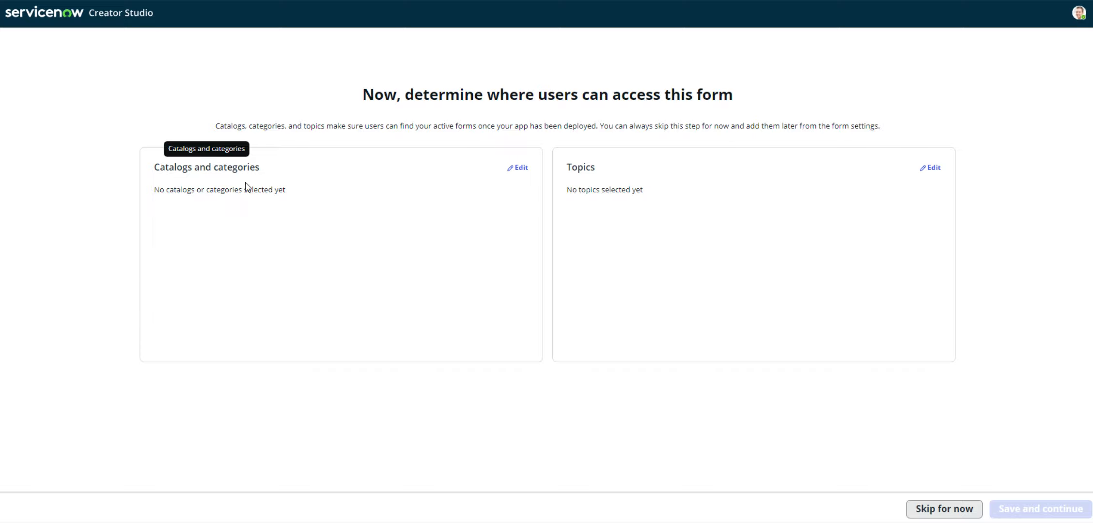
Select Service Catalog as the form's catalog and look through its list of categories
left_click(515, 169)
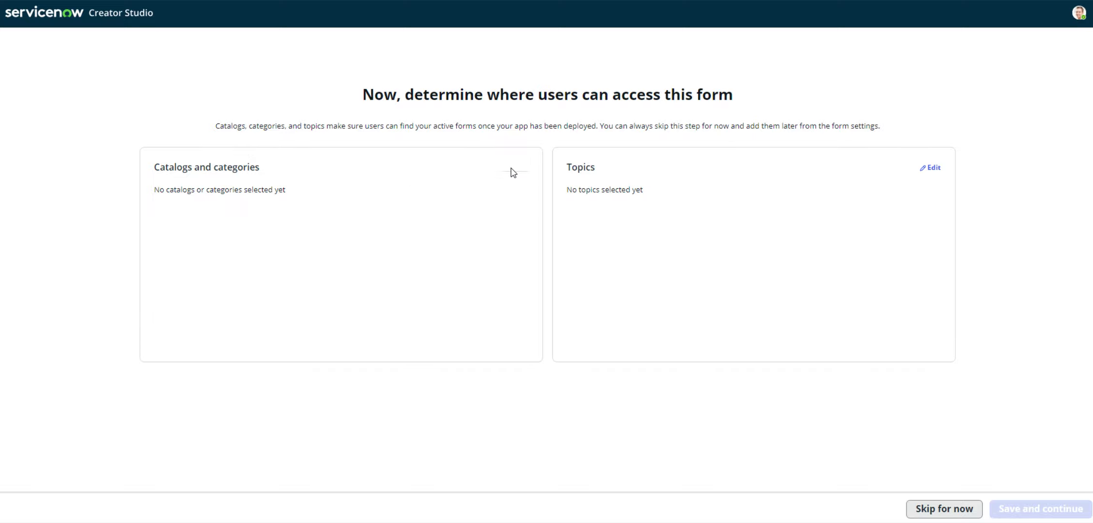
left_click(343, 203)
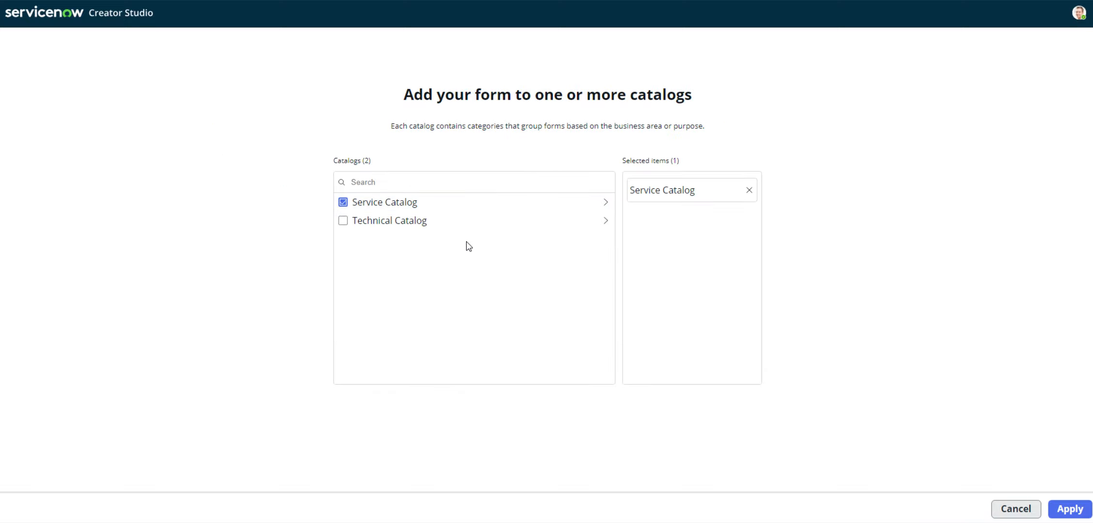
left_click(606, 203)
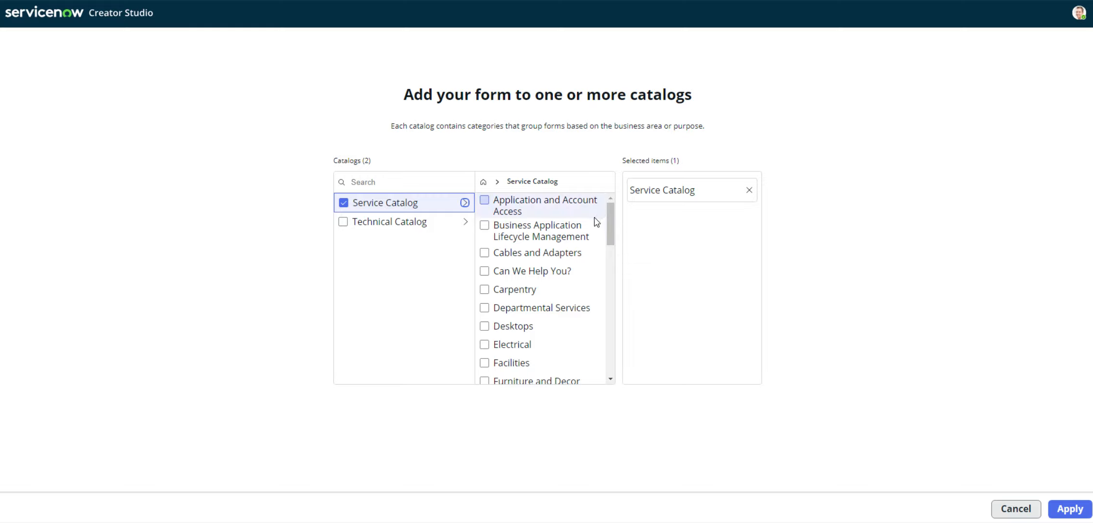
scroll(581, 243, "down", 1)
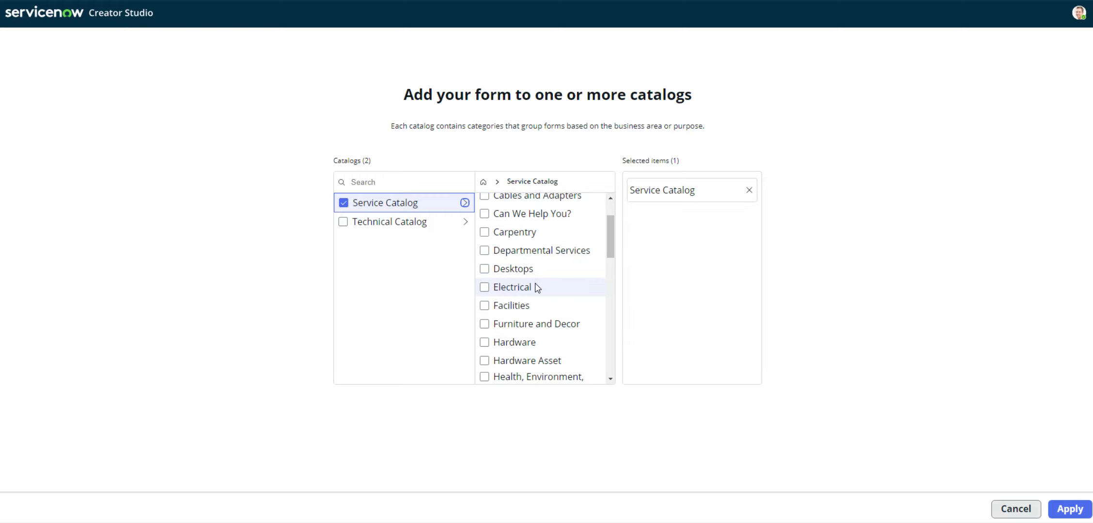
scroll(536, 291, "down", 1)
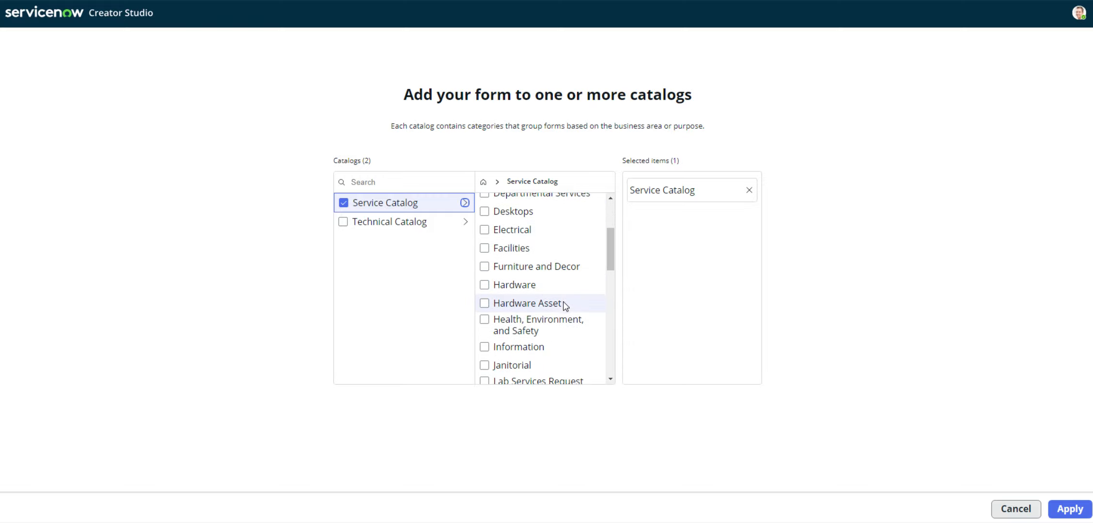
scroll(560, 313, "up", 1)
scroll(559, 296, "up", 1)
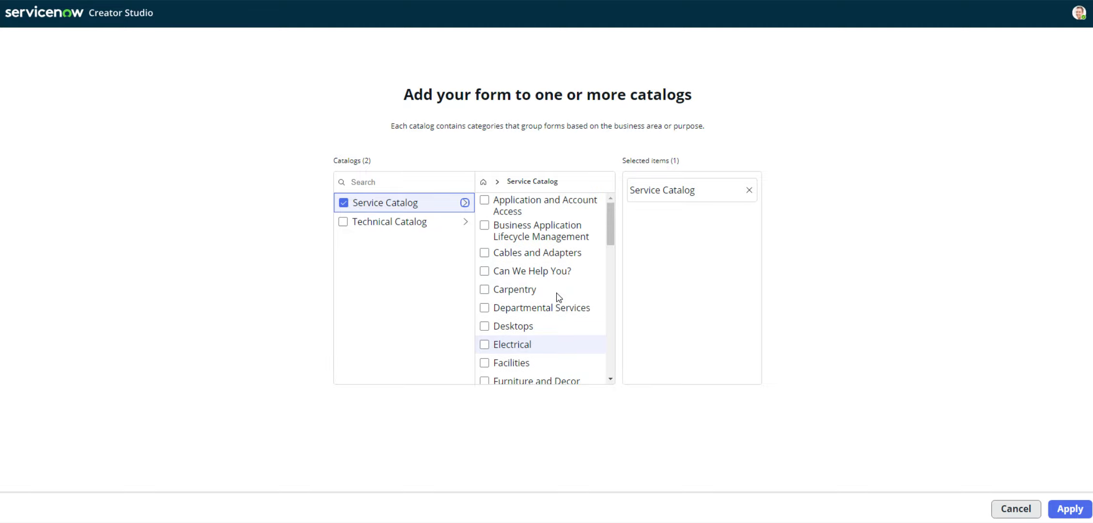
scroll(553, 277, "down", 3)
scroll(554, 261, "down", 6)
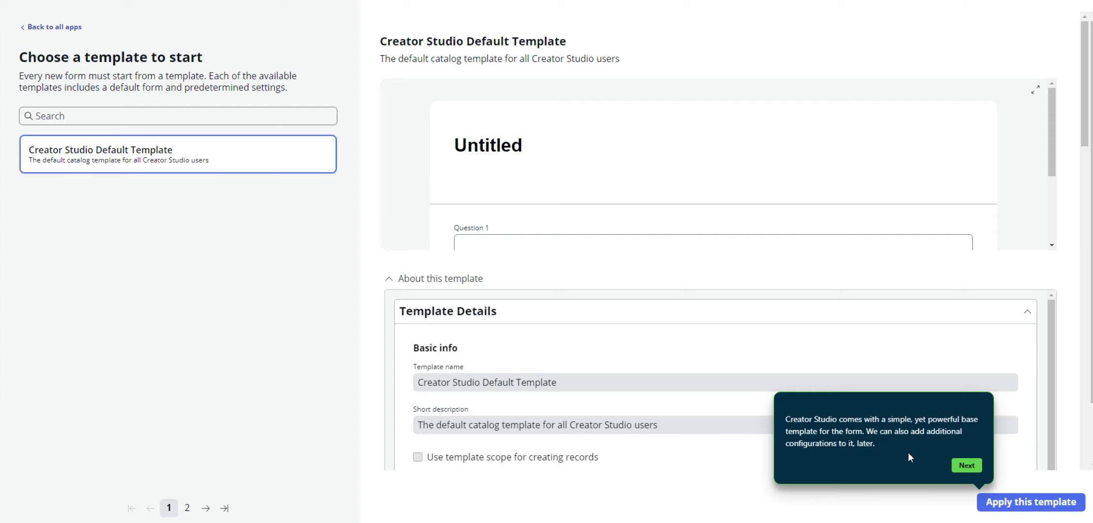
Switch to the guided demo and advance past its default template and Service Catalog prompts
left_click(967, 465)
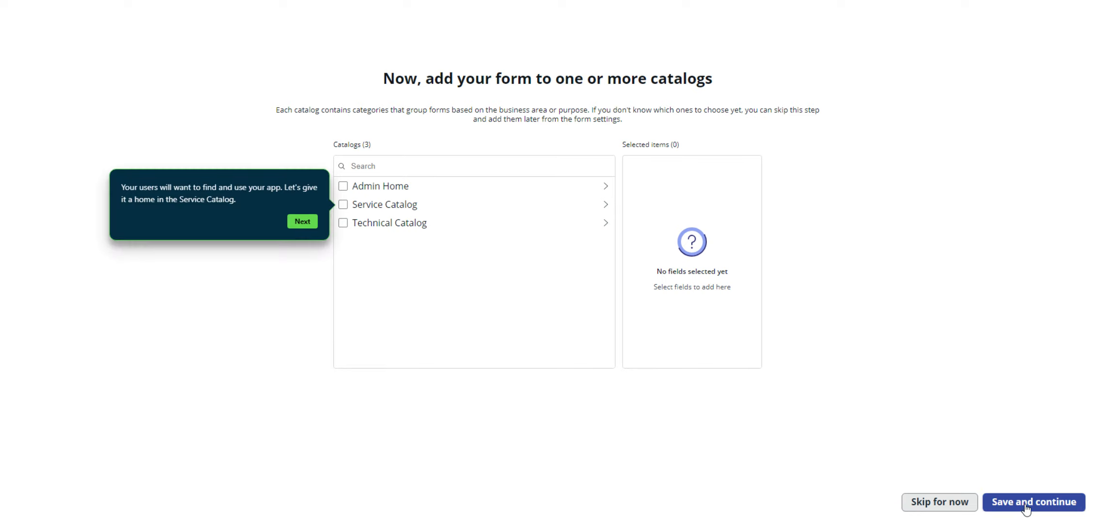
left_click(304, 223)
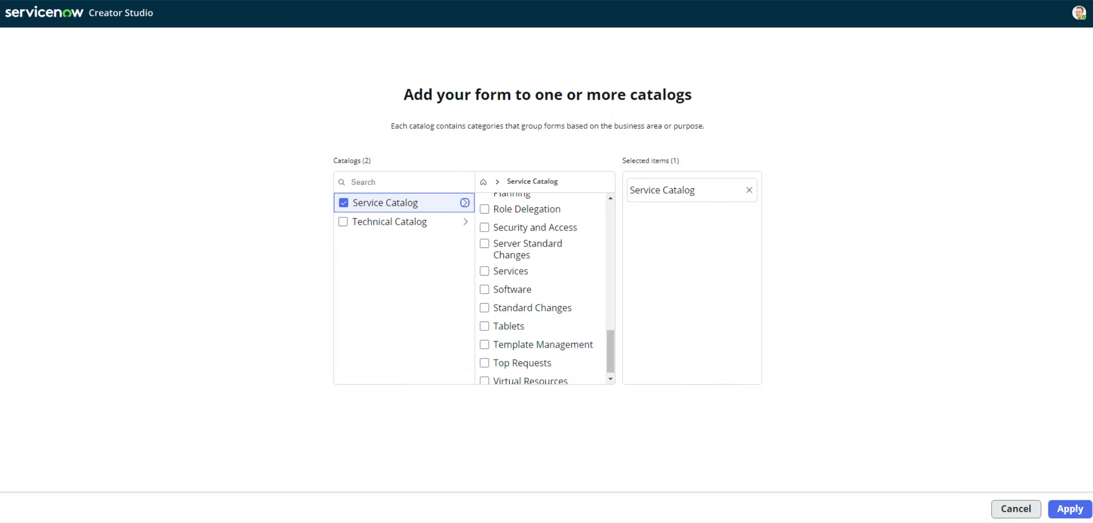
In the live Creator Studio, add the Information category under Service Catalog and apply the catalog selection
scroll(533, 320, "up", 4)
scroll(537, 324, "up", 6)
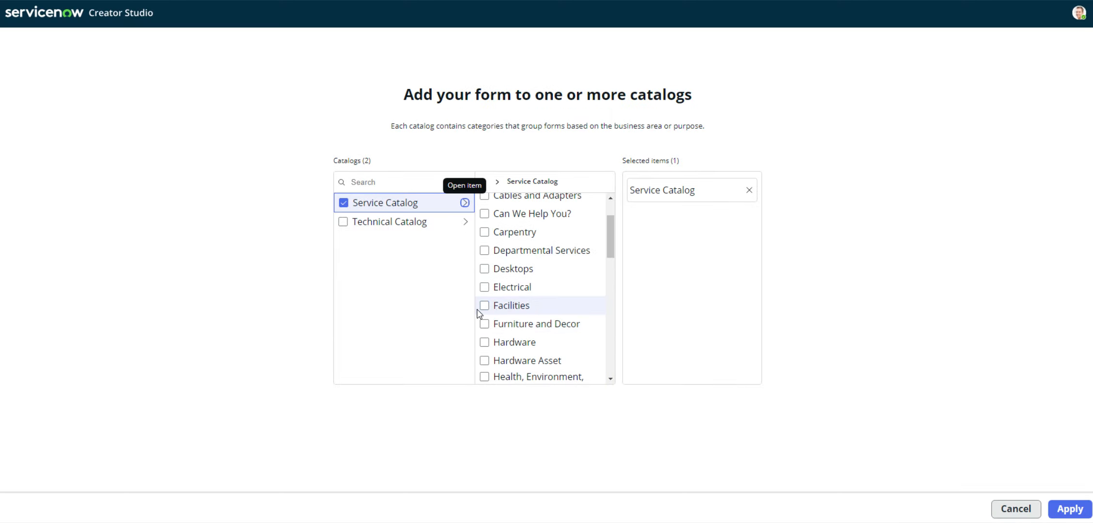
scroll(484, 308, "up", 3)
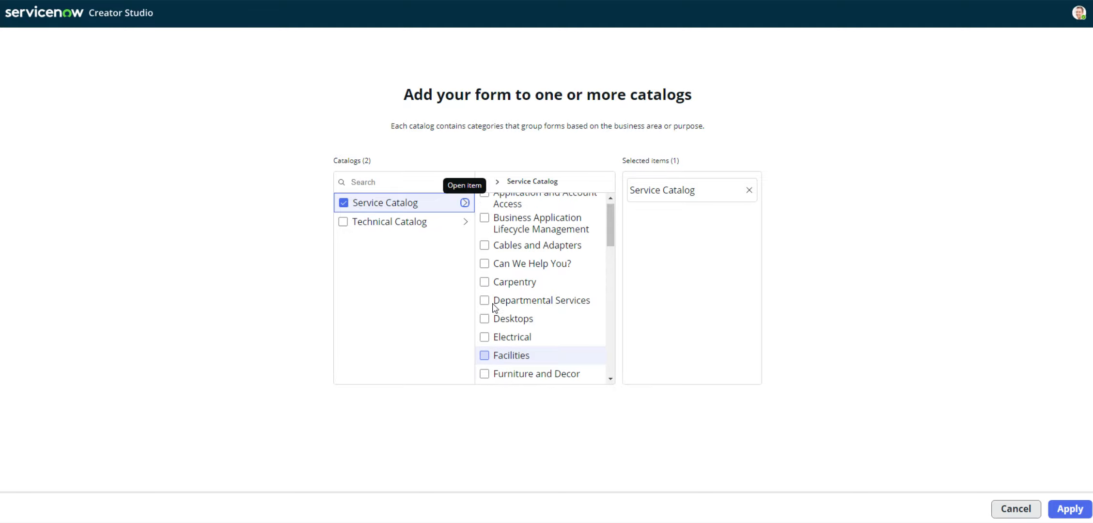
scroll(549, 285, "down", 6)
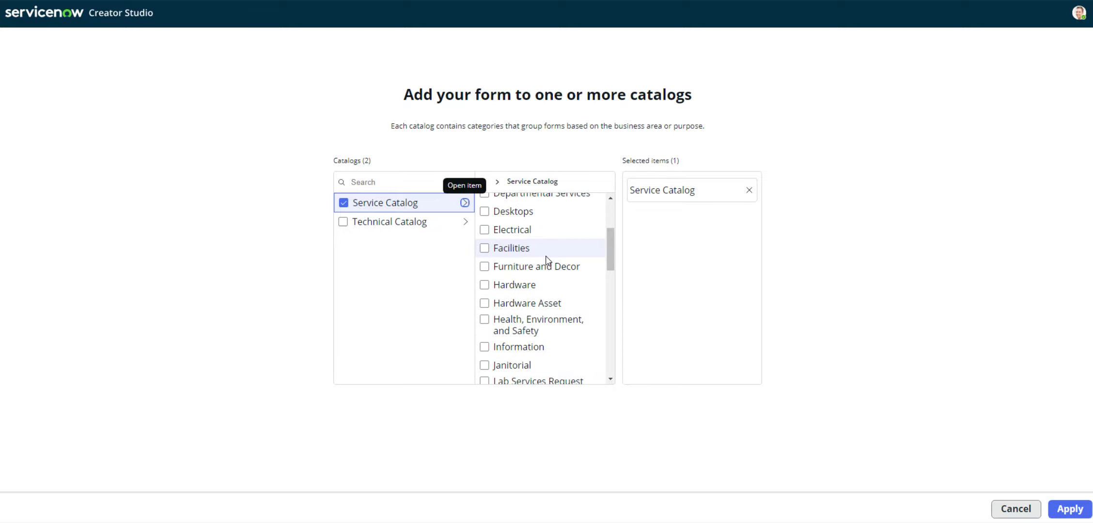
scroll(541, 273, "down", 5)
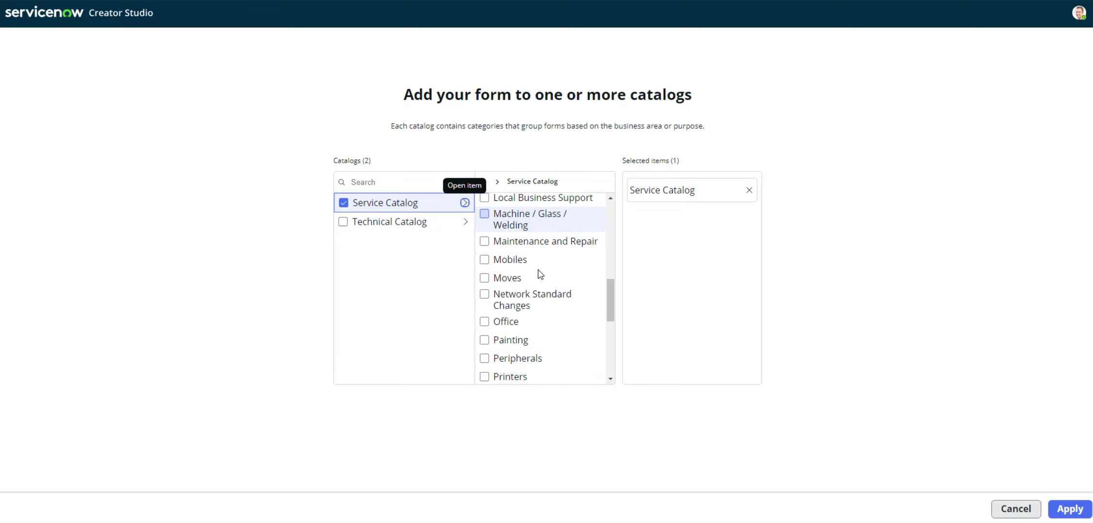
scroll(504, 315, "down", 5)
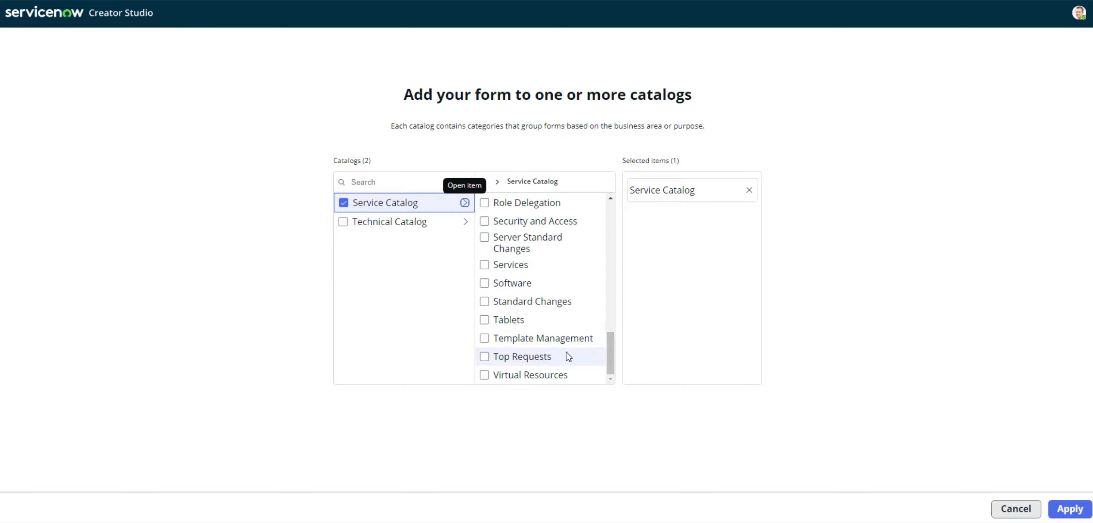
scroll(564, 353, "up", 5)
scroll(543, 330, "up", 5)
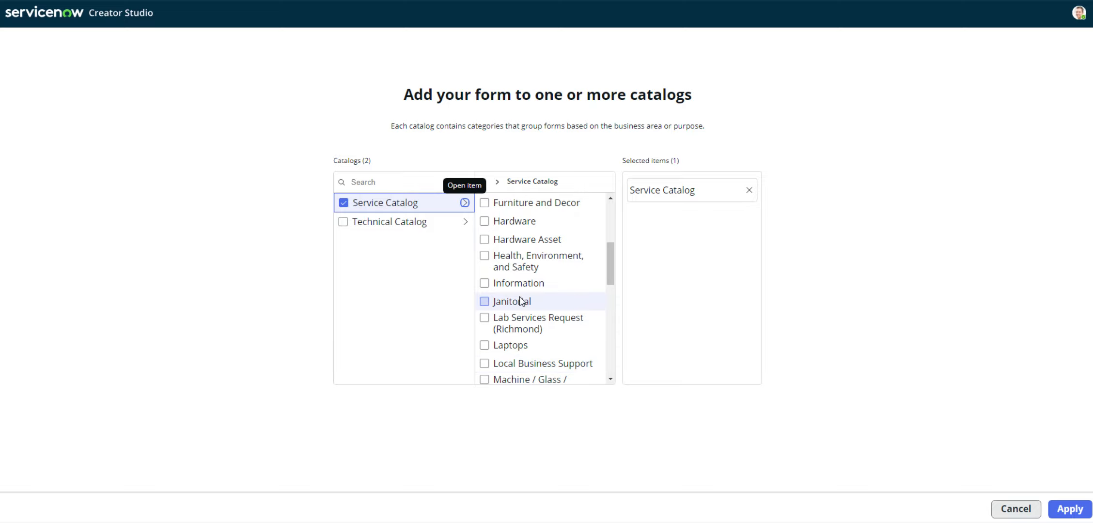
left_click(486, 283)
scroll(554, 322, "up", 2)
scroll(557, 329, "up", 2)
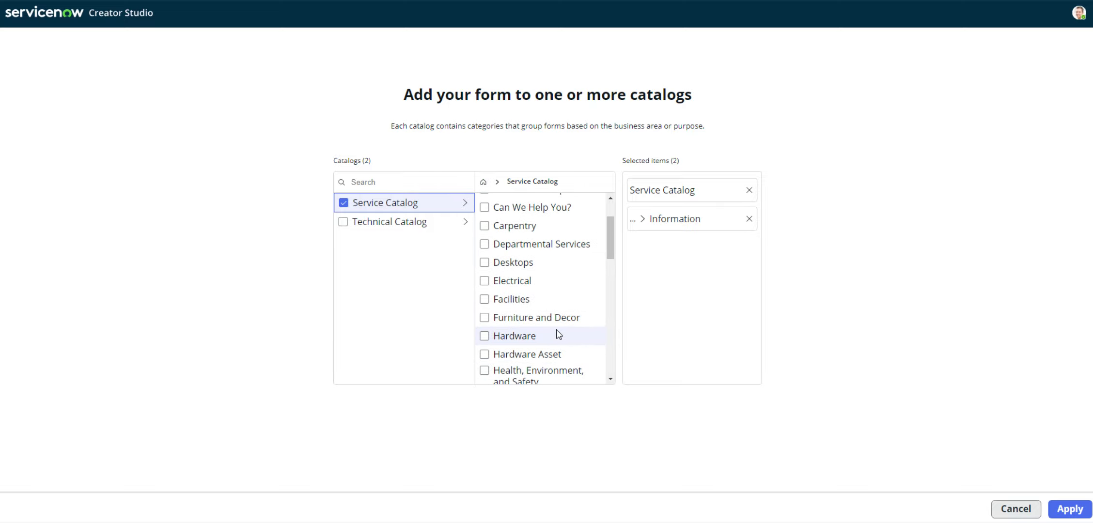
scroll(559, 336, "up", 3)
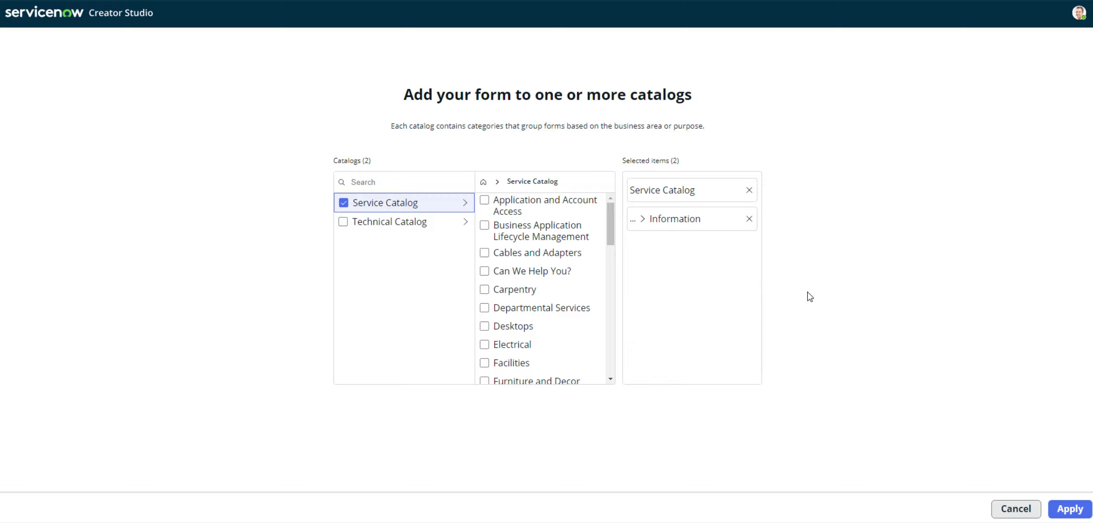
left_click(1068, 508)
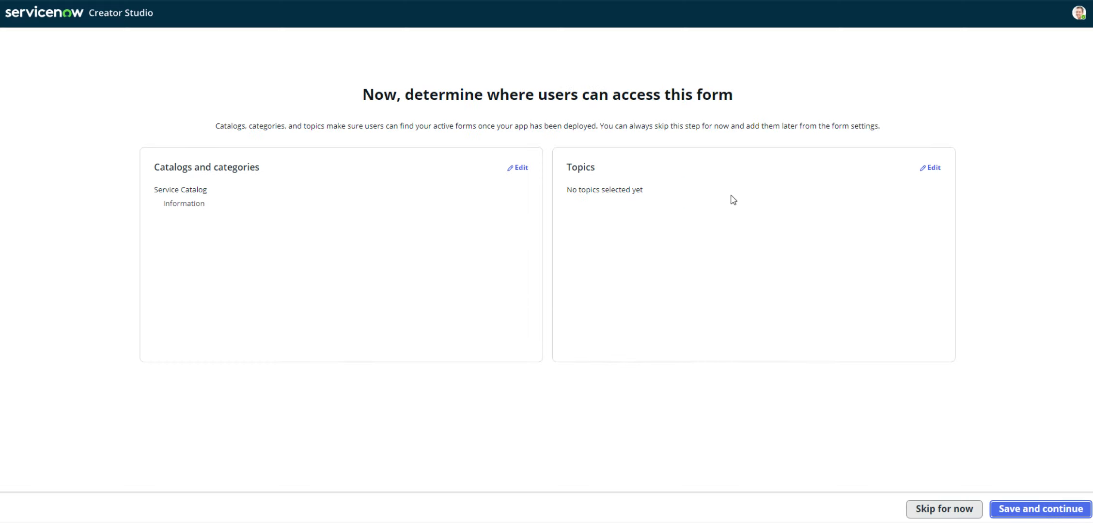
Add the form to the Technology services topic in the Employee taxonomy, apply the selection, and save and continue
left_click(939, 168)
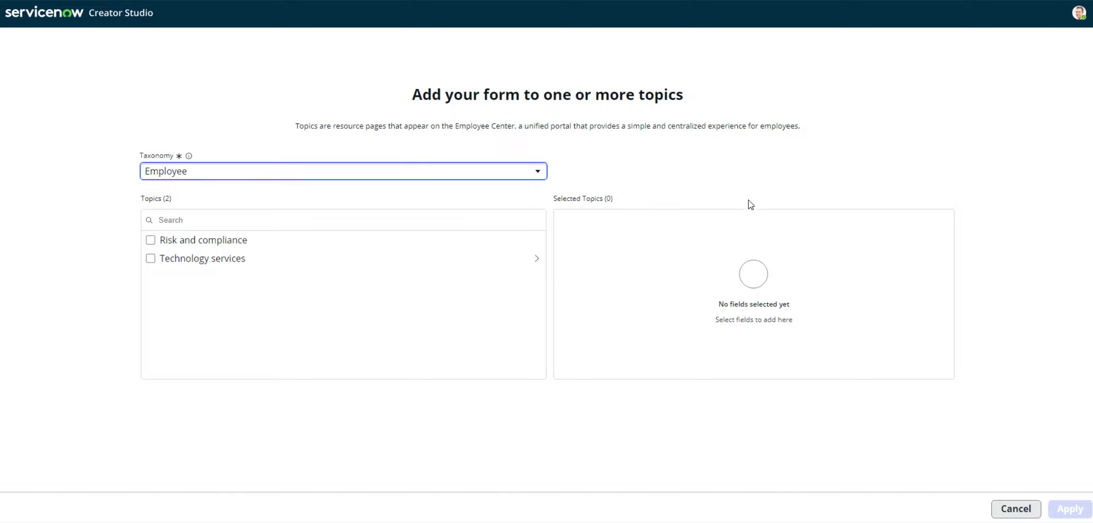
left_click(151, 258)
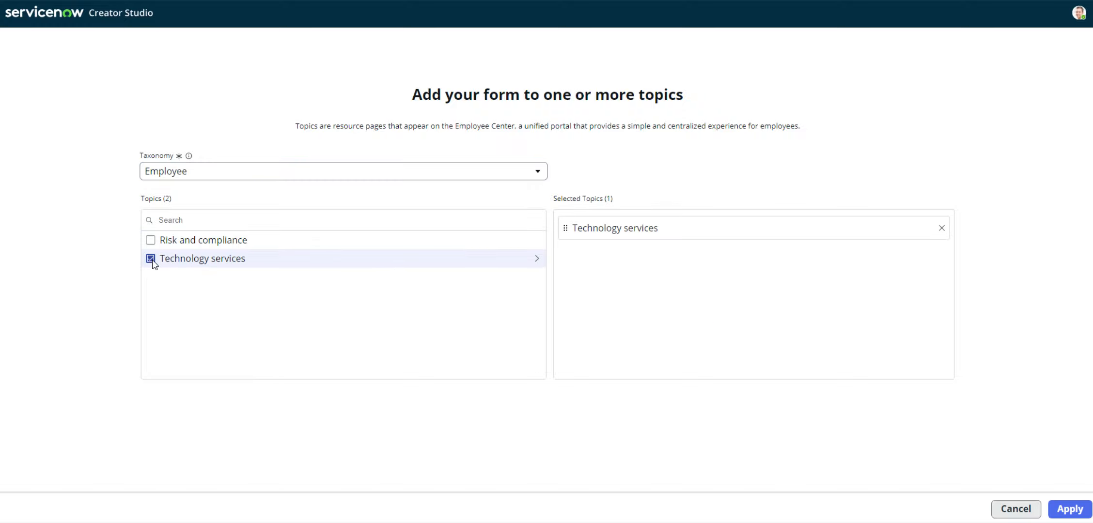
left_click(1072, 509)
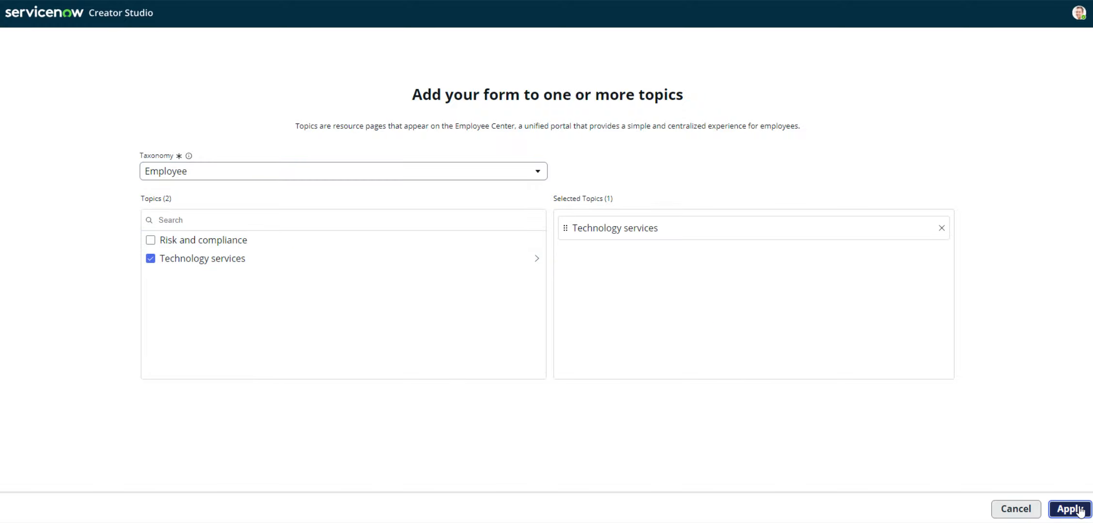
left_click(1042, 512)
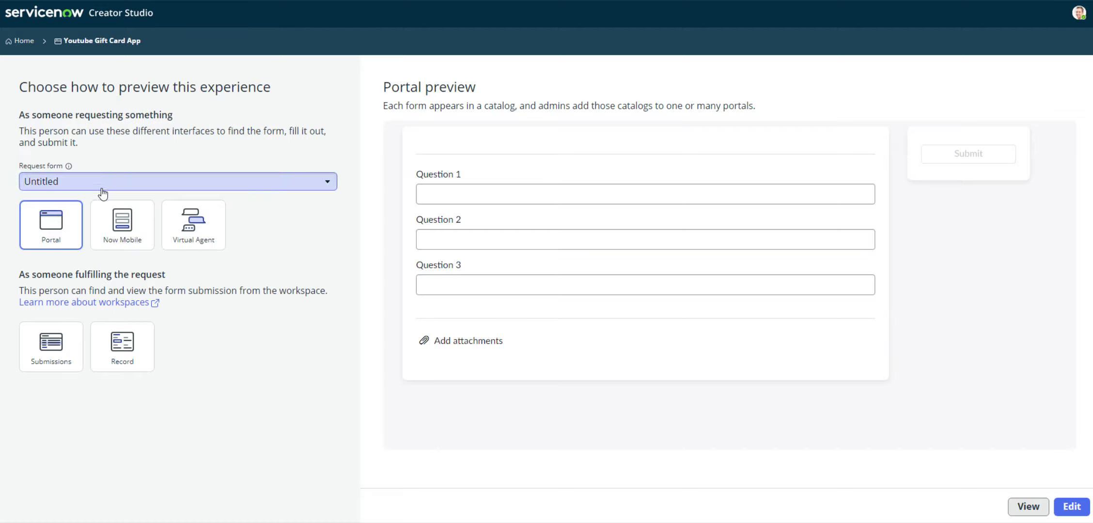
Preview the request form in the Now Mobile, Virtual Agent and Portal experiences, and open the form for editing
left_click(122, 224)
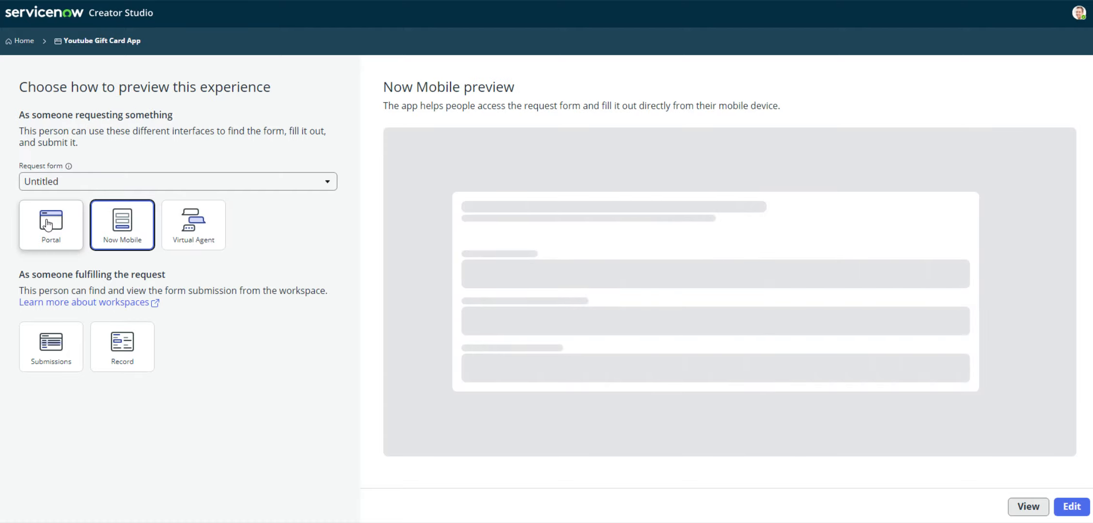
left_click(51, 224)
left_click(122, 224)
left_click(211, 236)
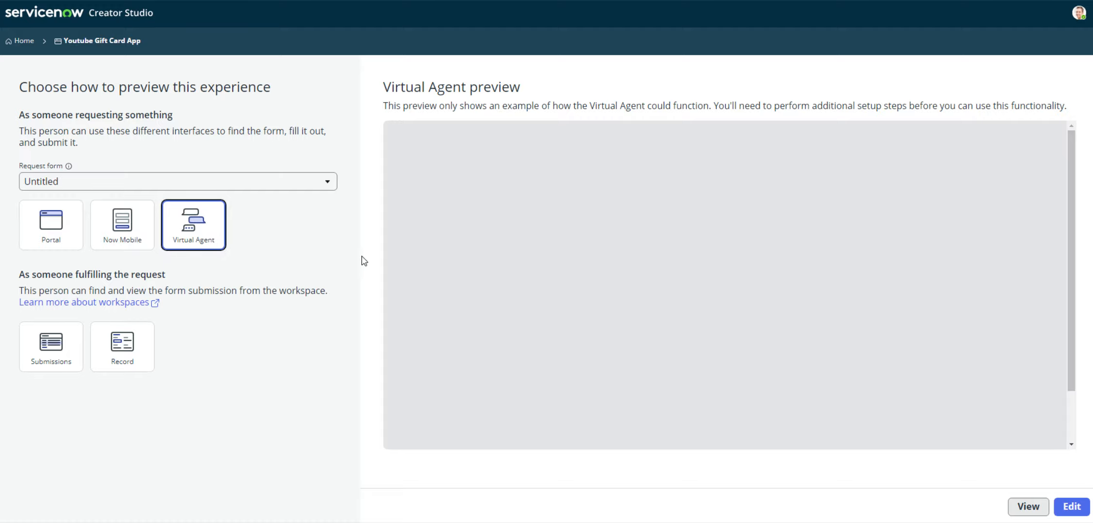
left_click(57, 226)
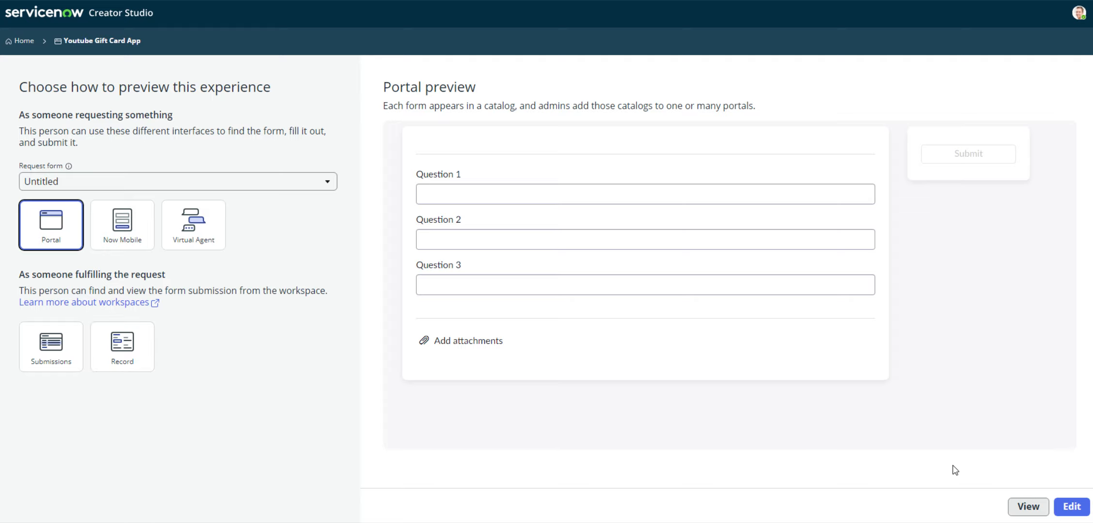
left_click(1069, 506)
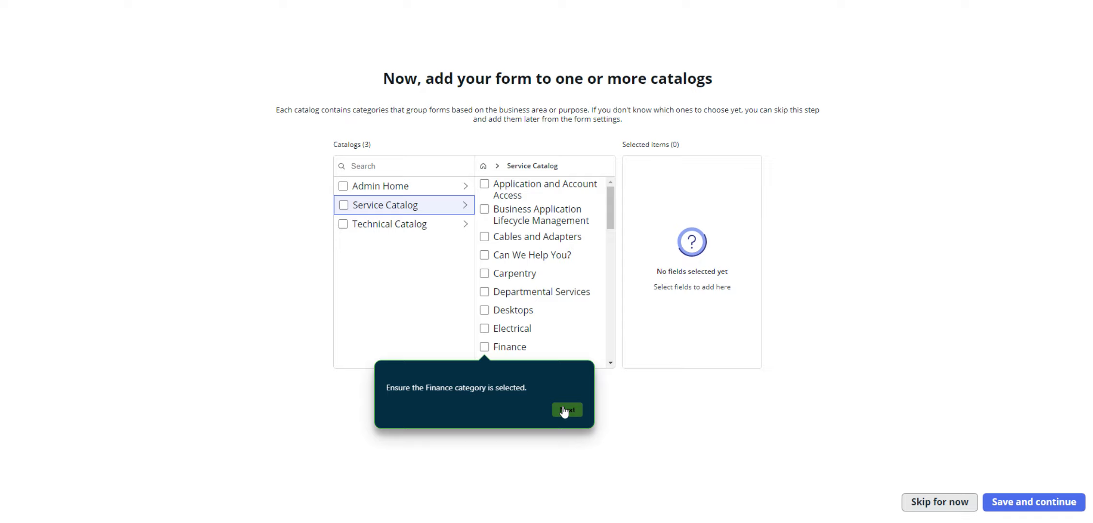
Switch to the guided demo, select the Finance category, save and continue, and advance past the Portal preview prompt
left_click(565, 410)
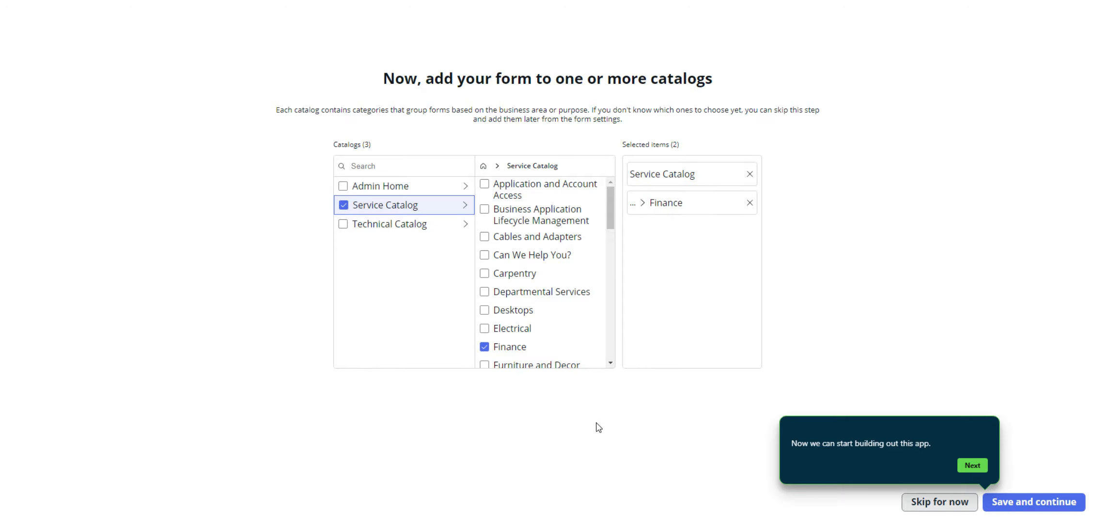
left_click(973, 465)
left_click(1022, 500)
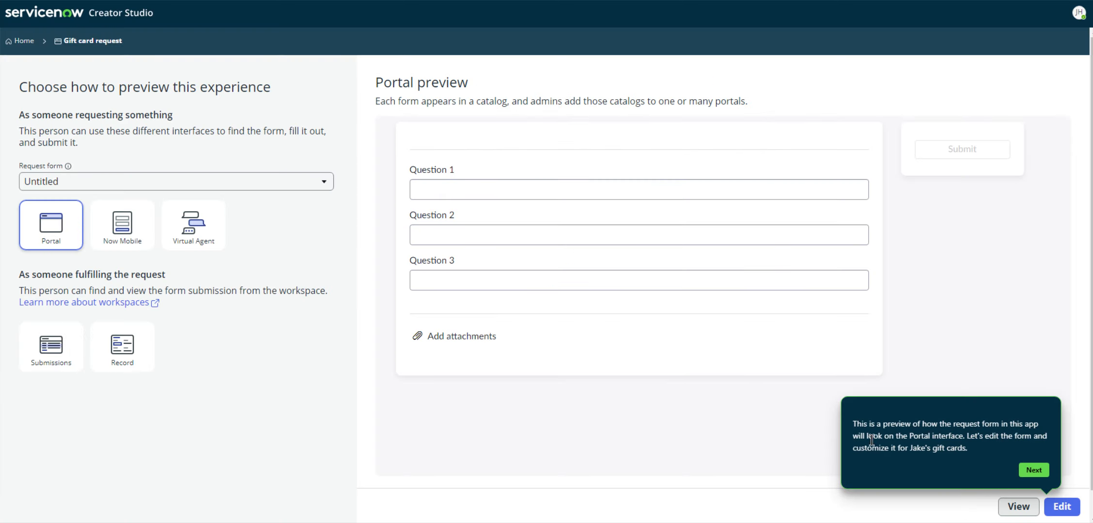
left_click(1035, 471)
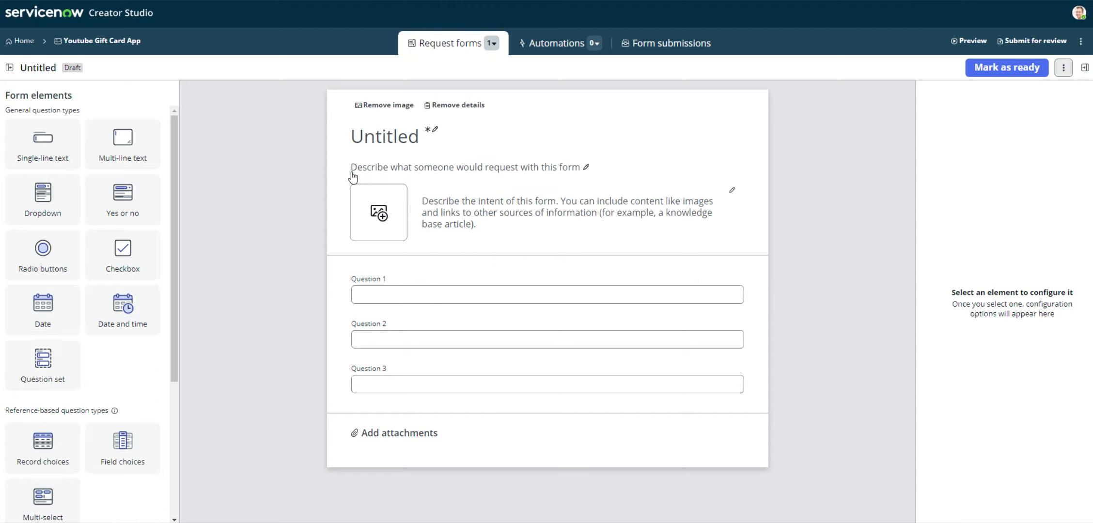
In the live Creator Studio, title the request form "Gift Card Request"
left_click(493, 219)
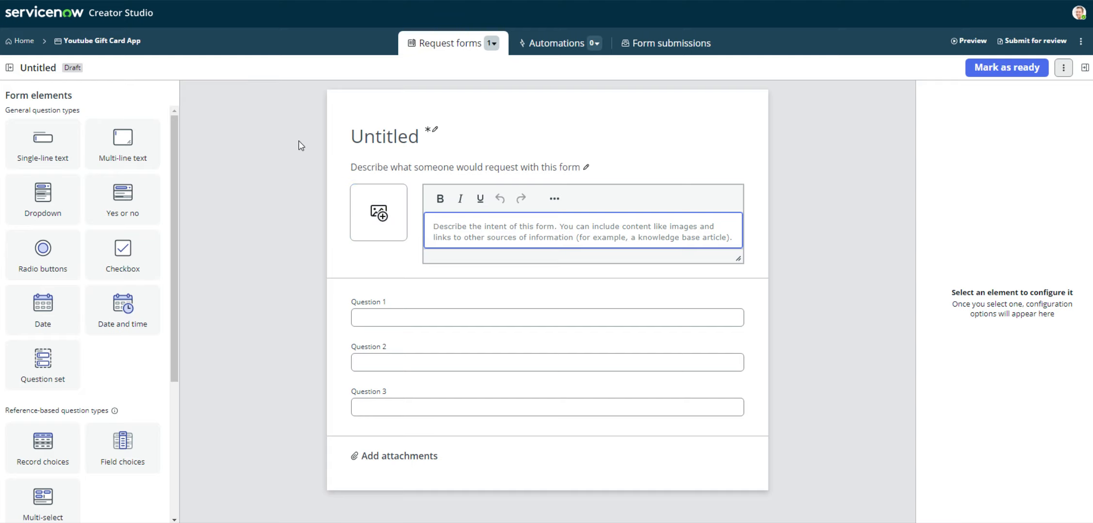
left_click(434, 135)
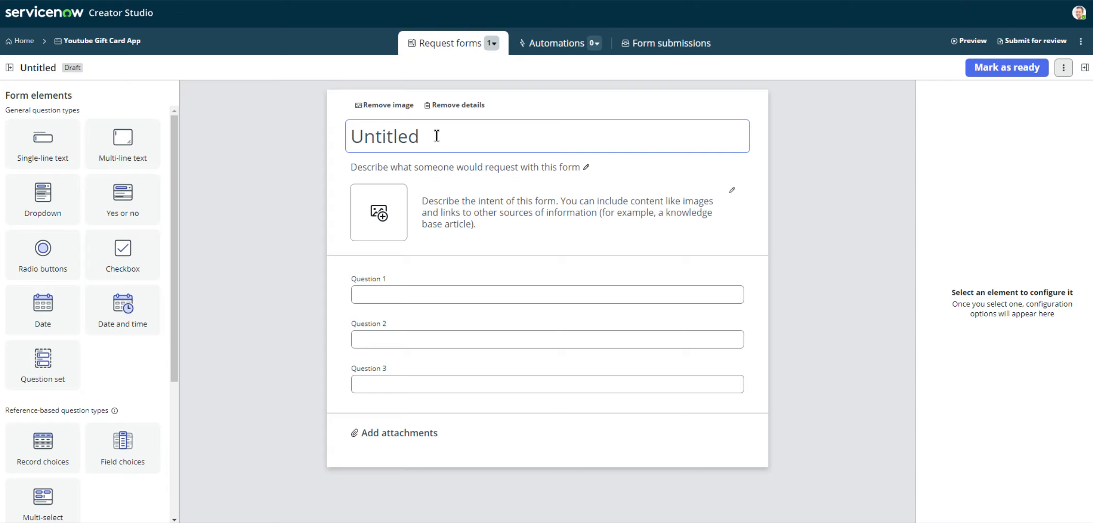
type("Gift Car")
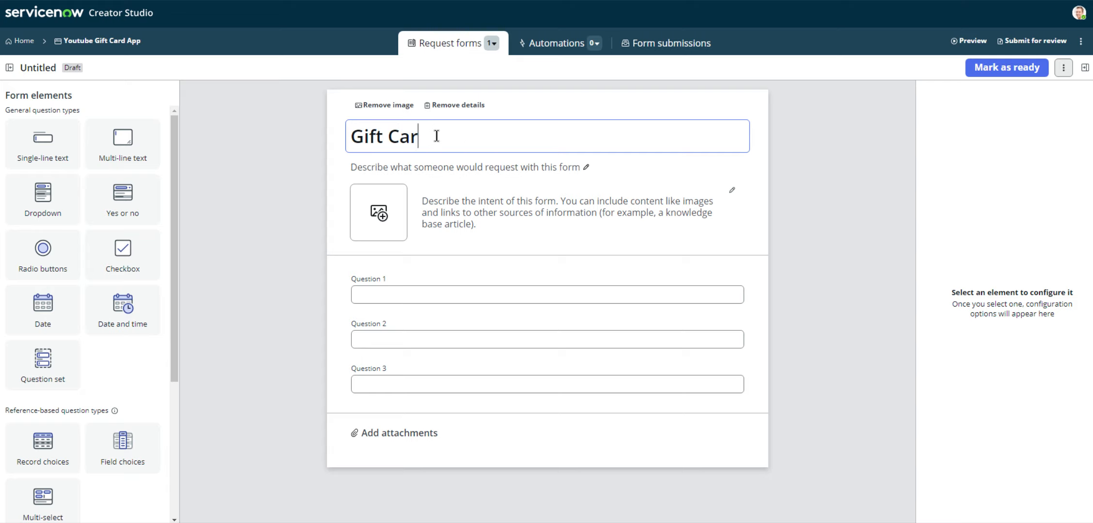
type("d Request")
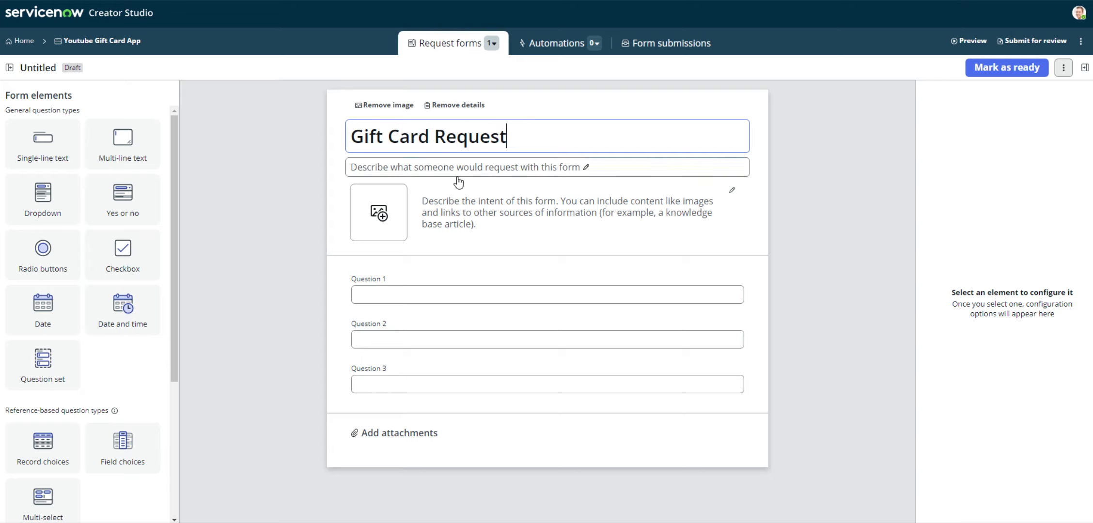
Advance the guided demo's description prompt, and set the live form's short description to "Request a gift card for your co-worker."
left_click(475, 198)
left_click(480, 215)
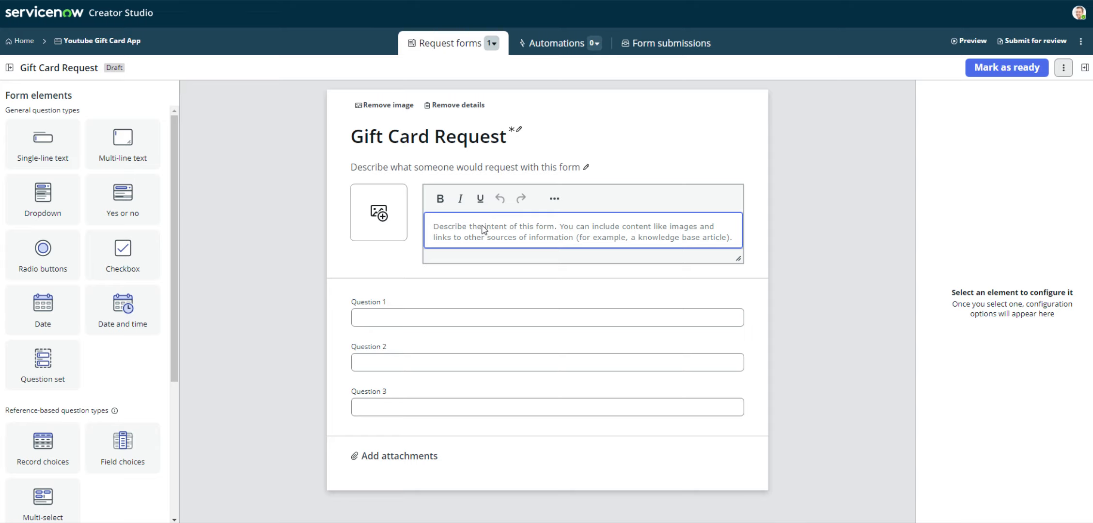
left_click(490, 168)
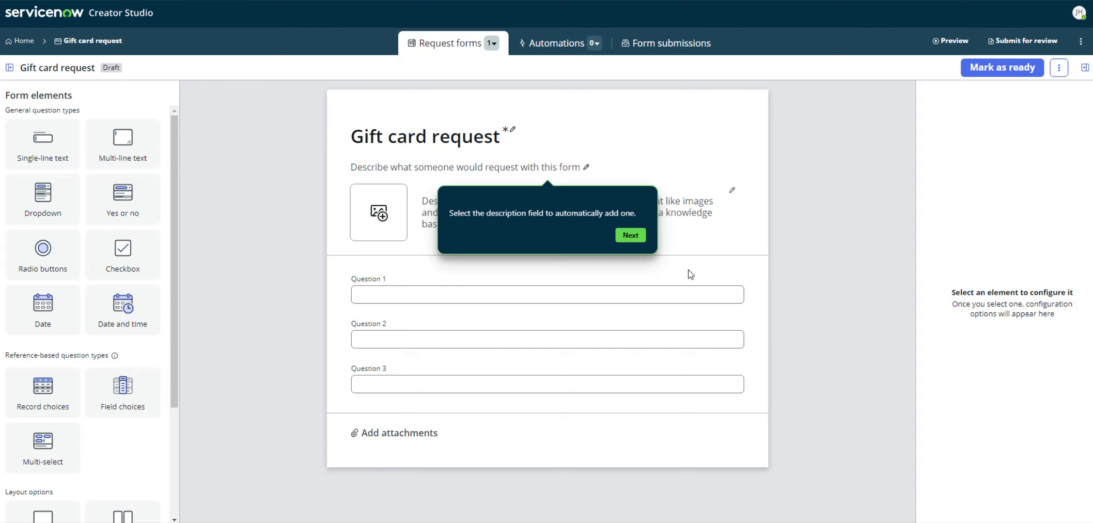
left_click(631, 236)
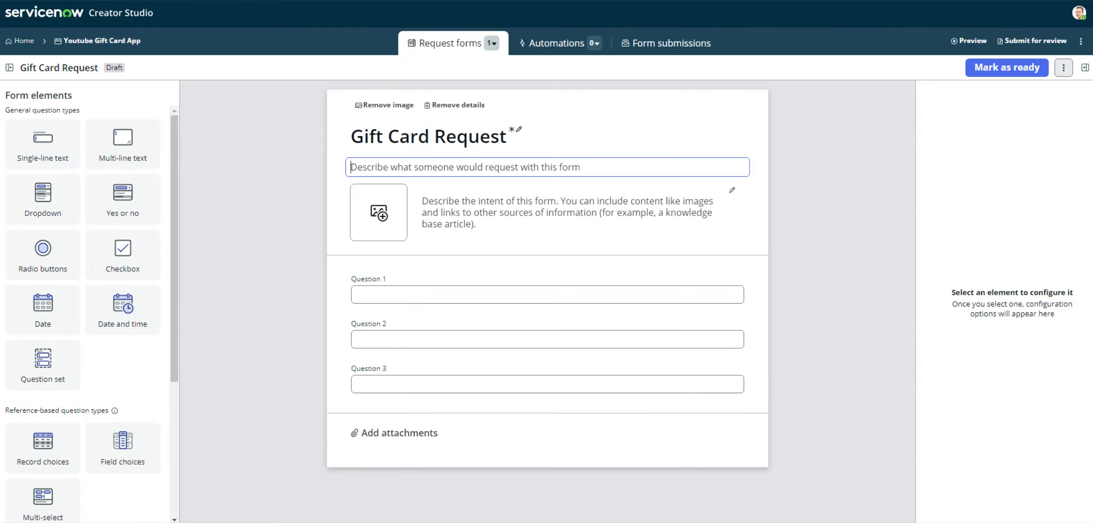
type("R")
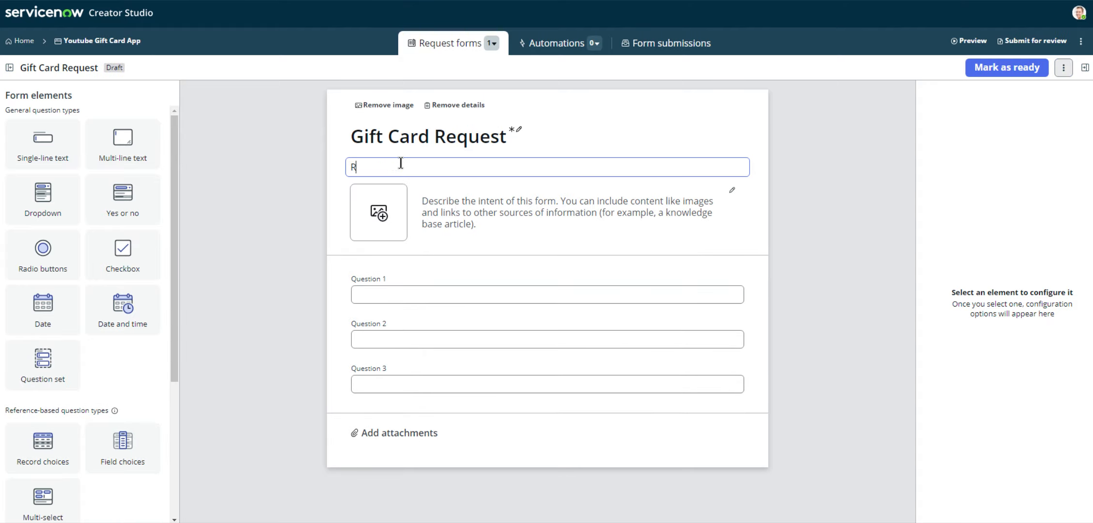
type("equest a gift card for your co-worker.")
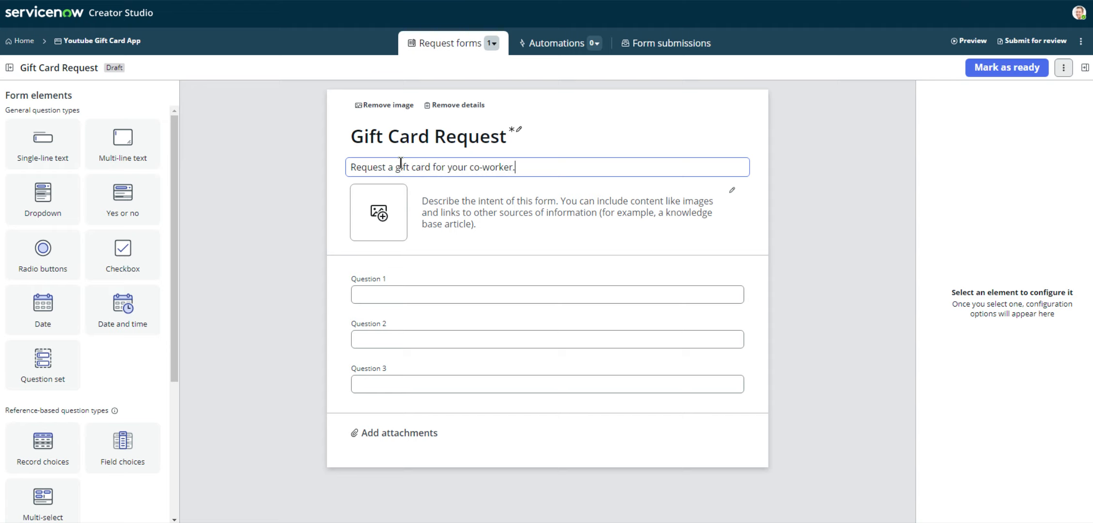
Set the form's detailed description to "Do you want to nominate your co-worker for a gift card? Please fill out this form!"
left_click(491, 226)
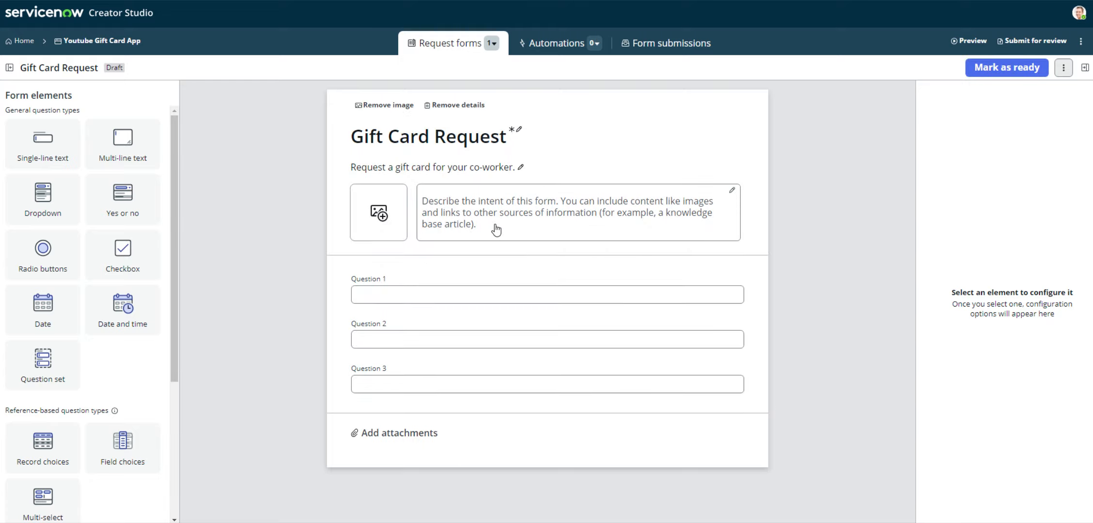
left_click(496, 231)
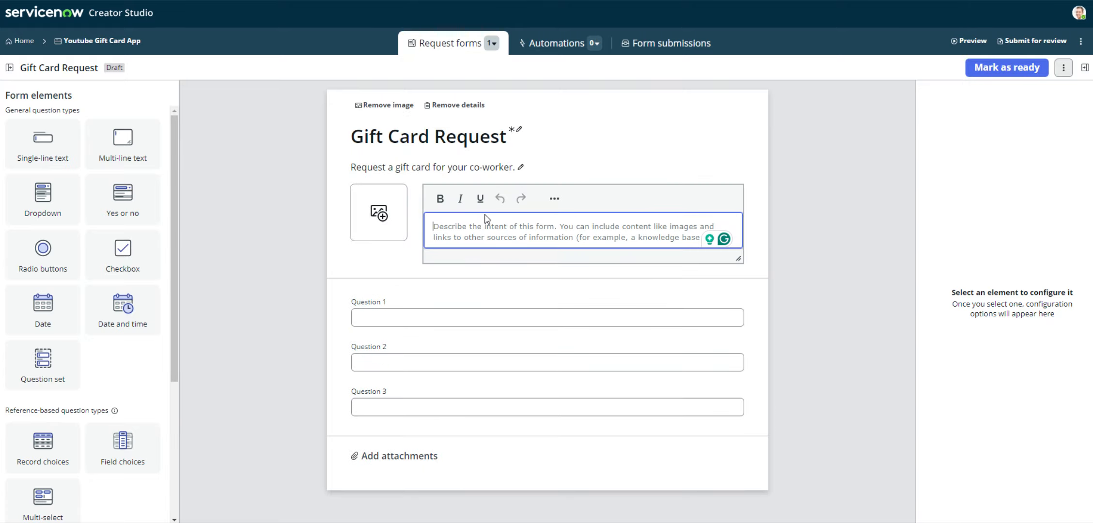
type("Do you want to nominate your co-worker for a gift card? Please fill out this fo")
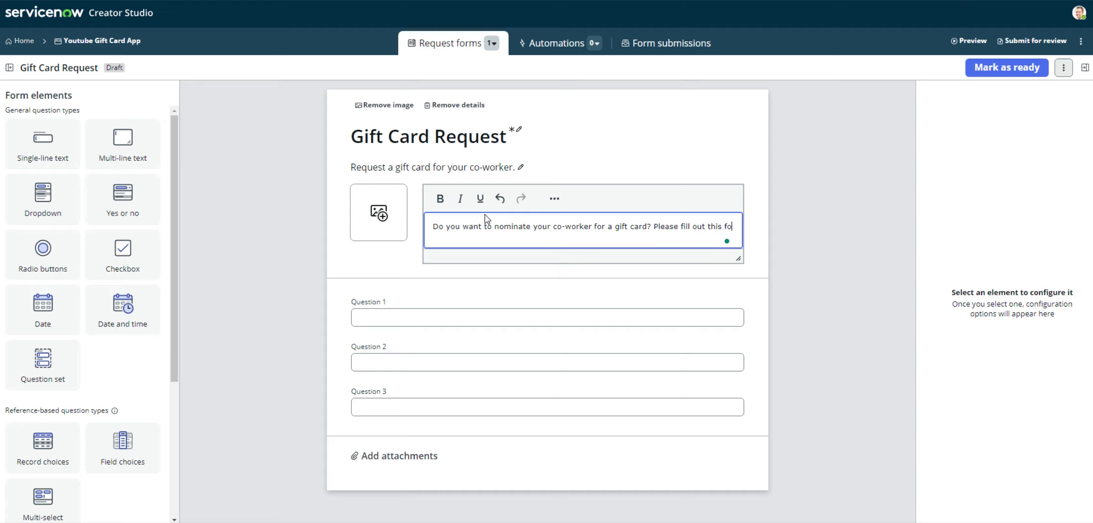
type("rm!")
left_click(295, 263)
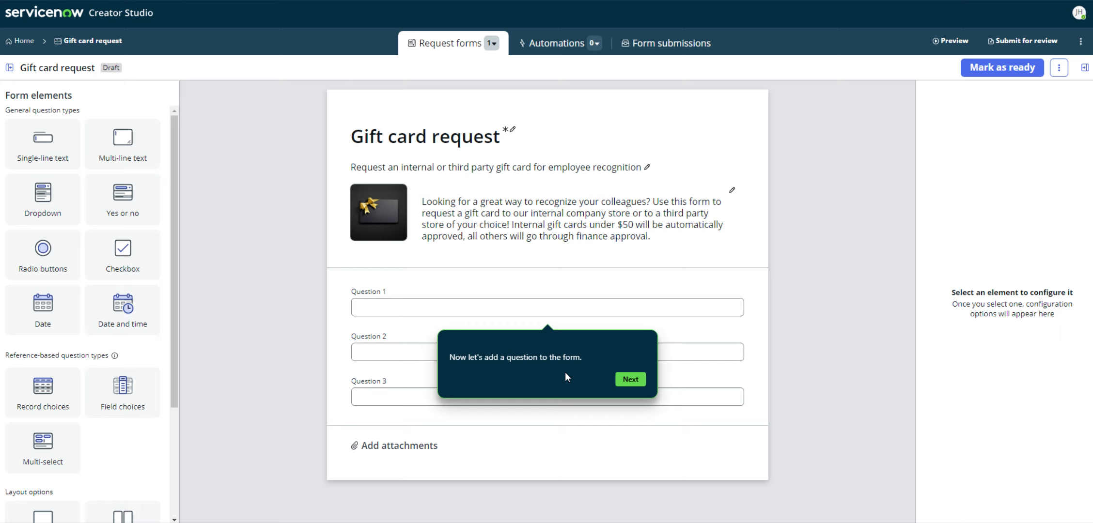
Switch to the guided demo and advance past its prompts on adding a question and changing the question label
left_click(632, 380)
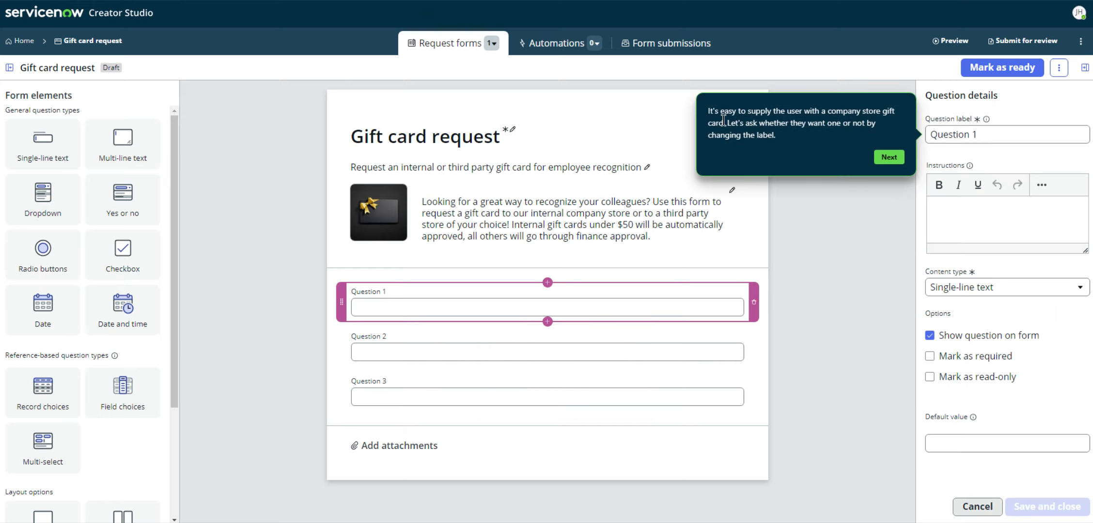
left_click(889, 158)
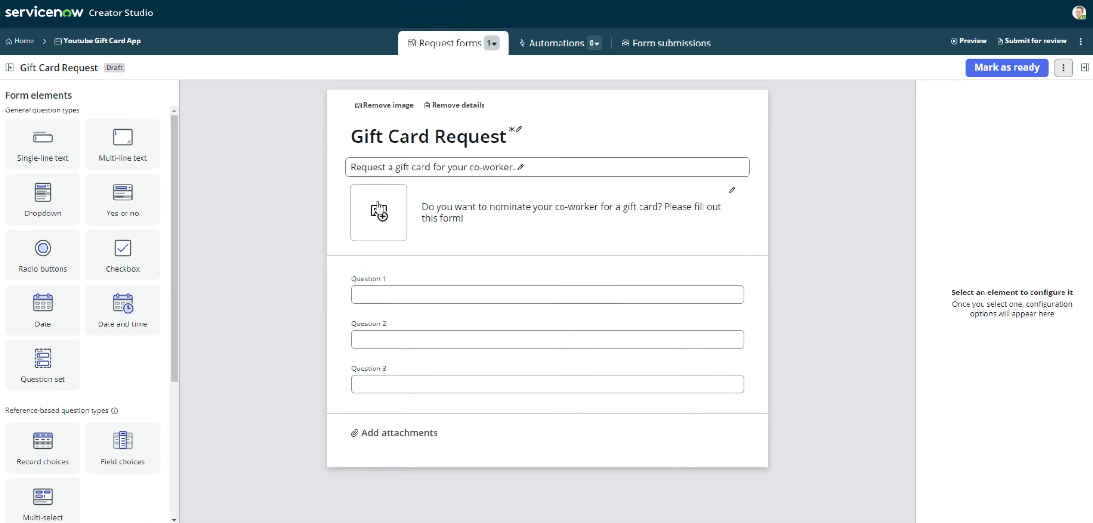
In the live Creator Studio, set the content type of Question 1 to Yes or no
left_click(462, 297)
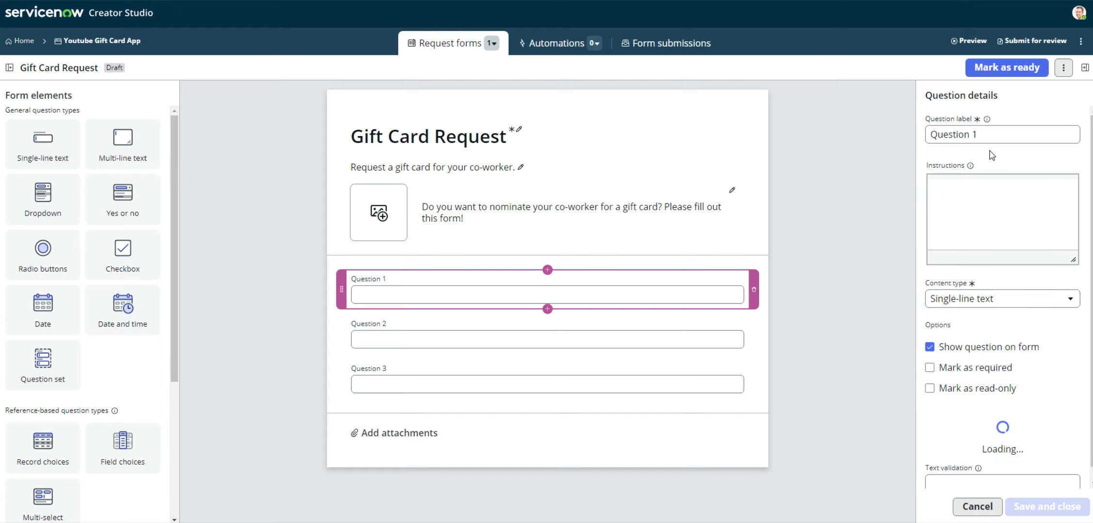
left_click(989, 298)
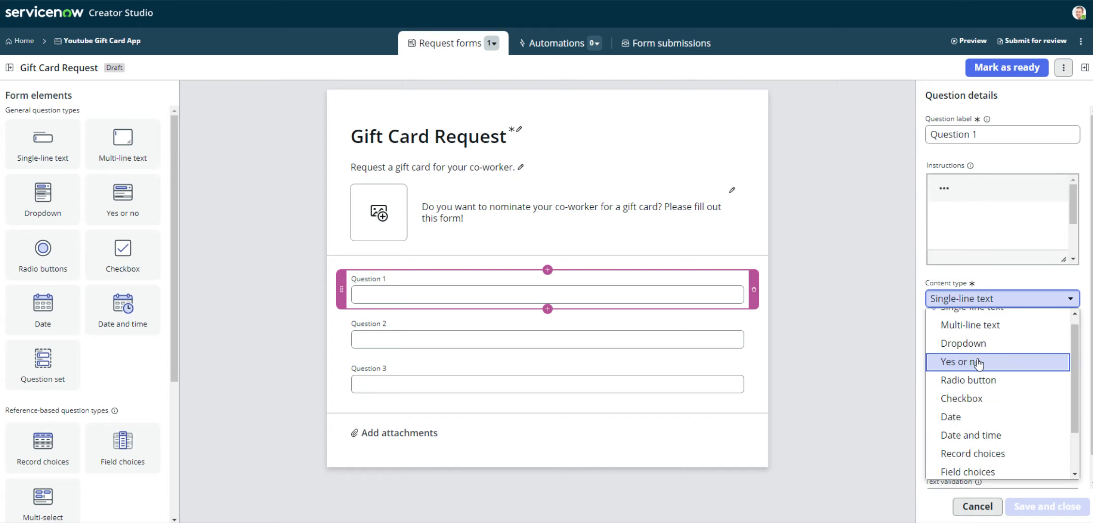
left_click(989, 368)
Label the first question "Company store gift card?", mark it as required, and save the question details
left_click(968, 136)
triple_click(968, 136)
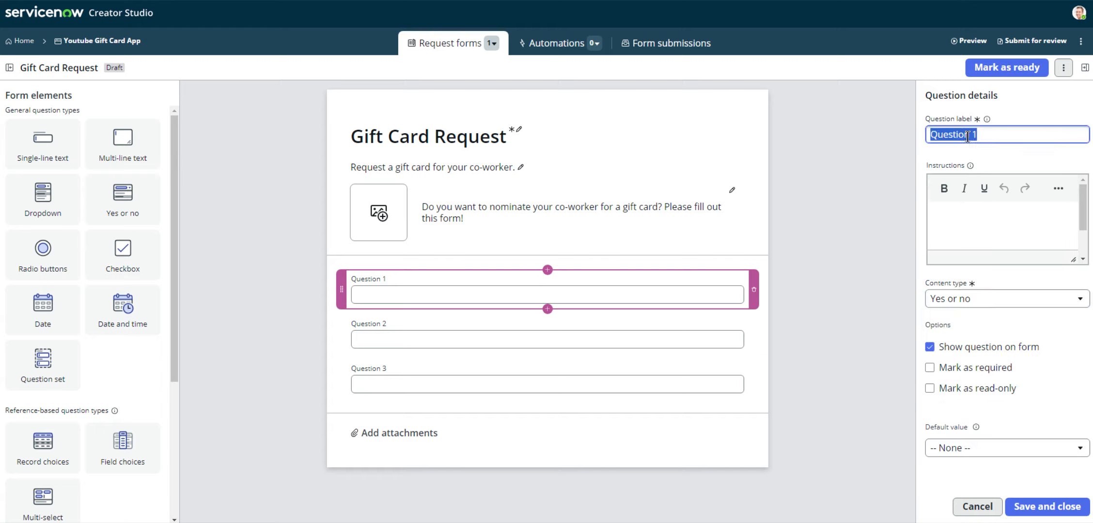
type("Vo")
key("BackSpace")
key("BackSpace")
type("Co")
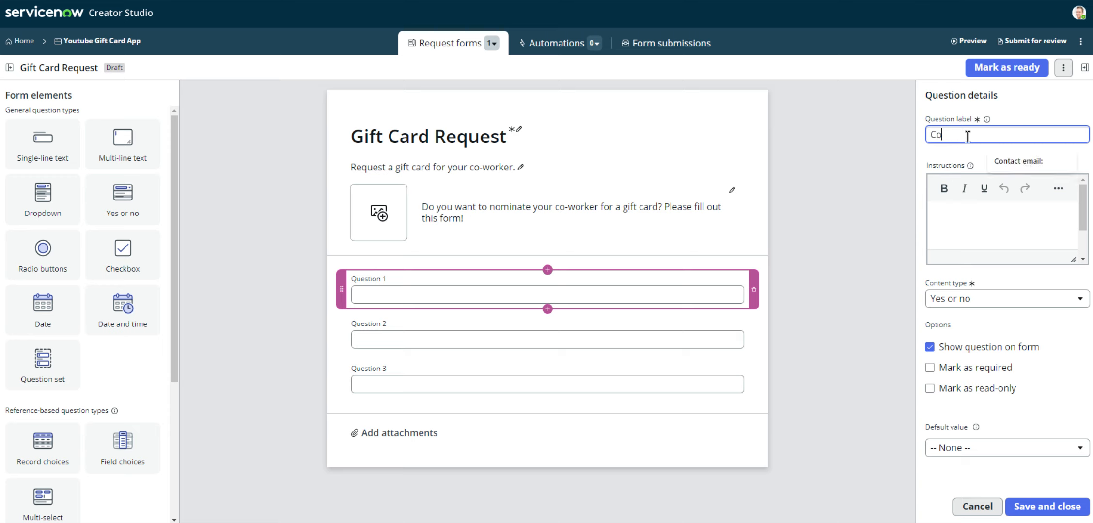
type("mpany sto")
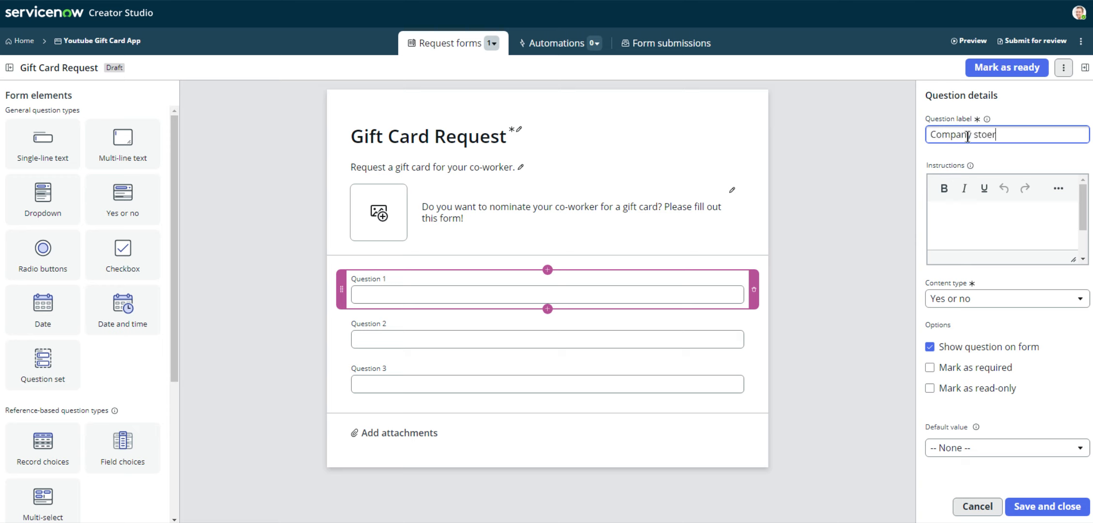
type("re gift card?")
left_click(886, 281)
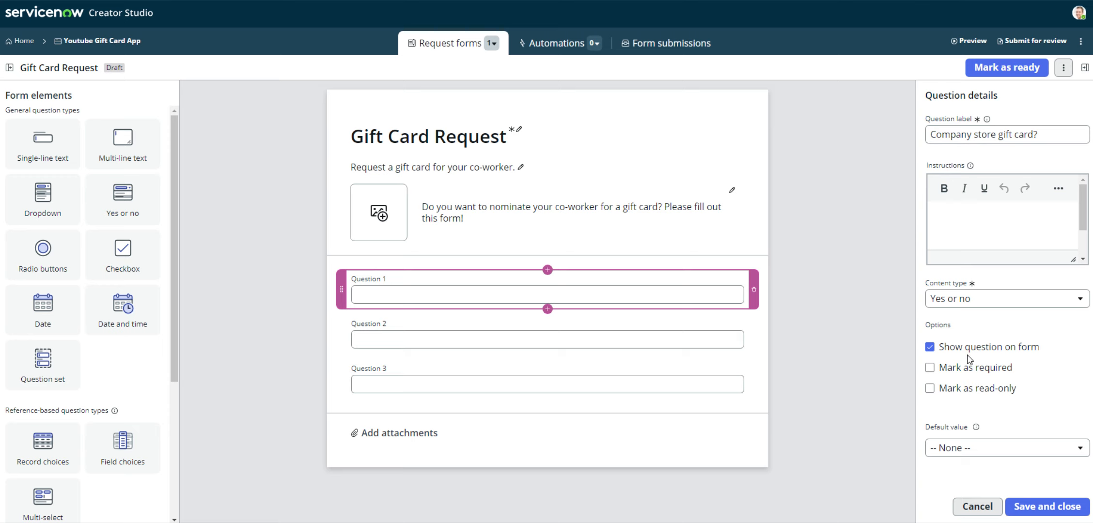
left_click(930, 368)
left_click(1068, 508)
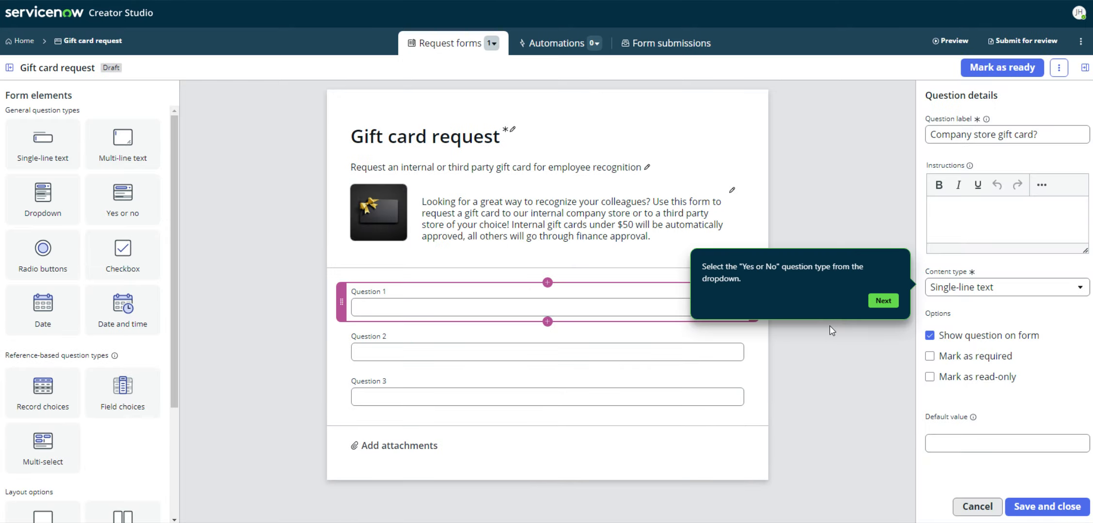
In the guided demo, change the first question to the Yes or no type and save and close it
left_click(883, 301)
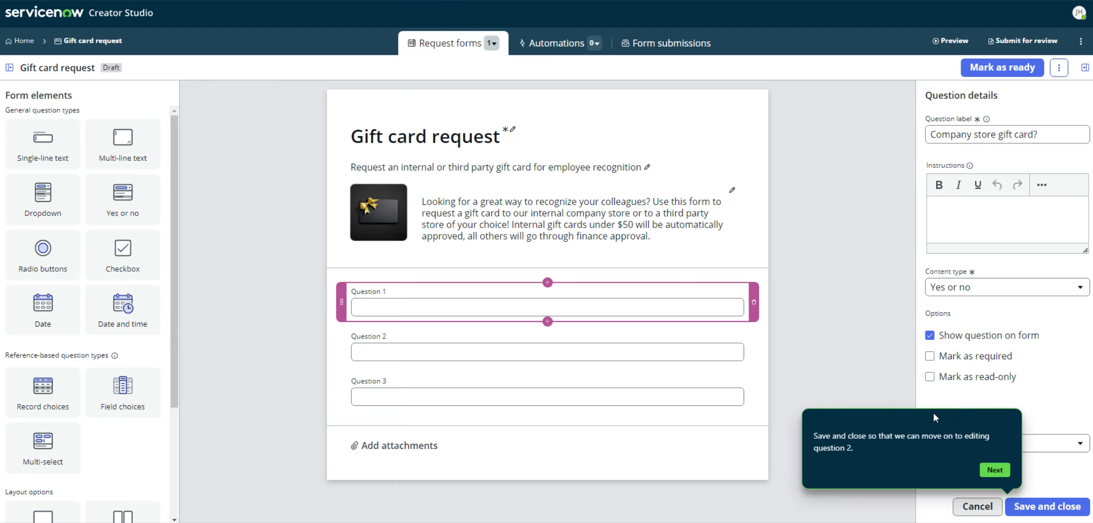
left_click(995, 470)
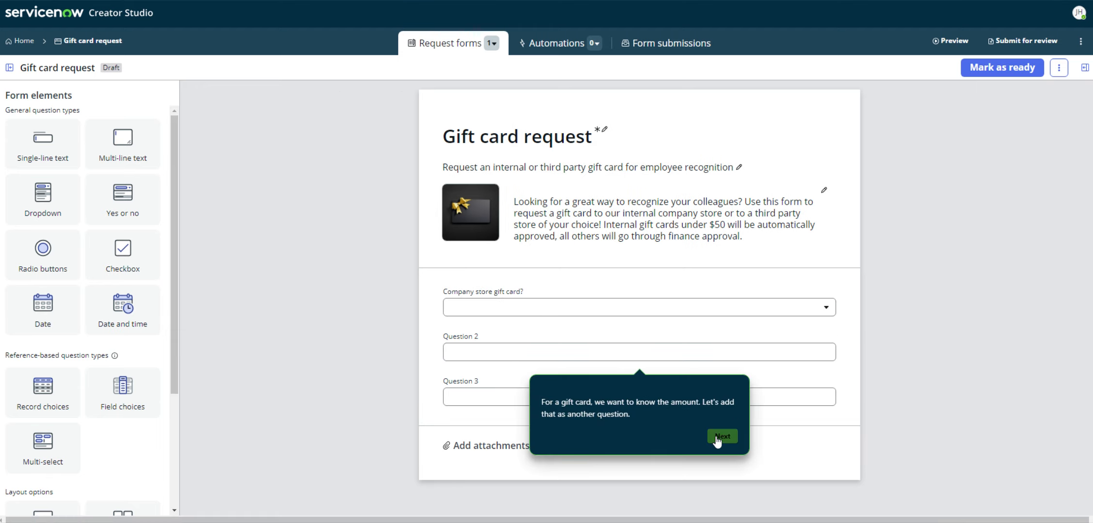
Advance the guided demo through its Amount question; in the live form, label Question 2 "Amount", mark it as required and save it
left_click(717, 438)
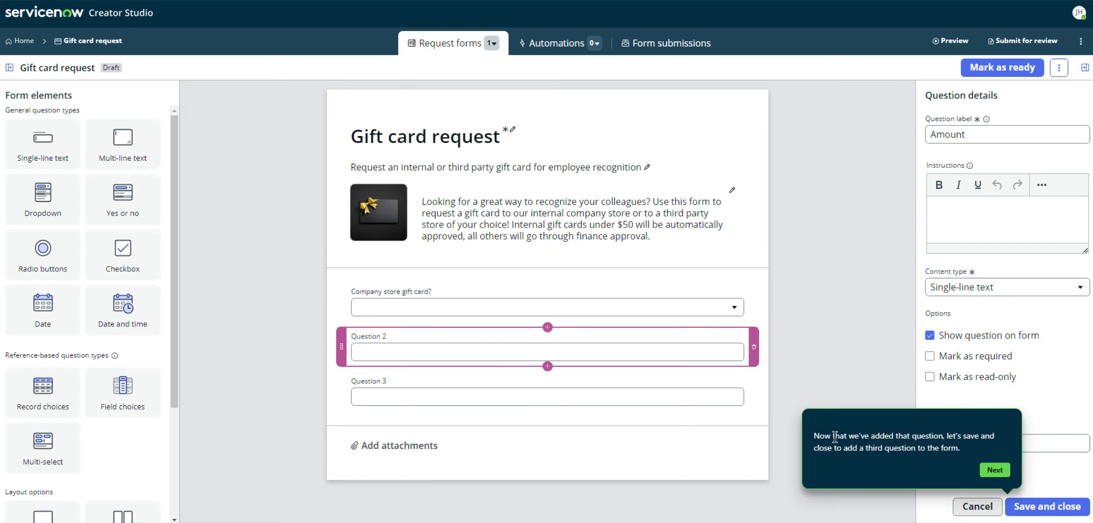
left_click(995, 471)
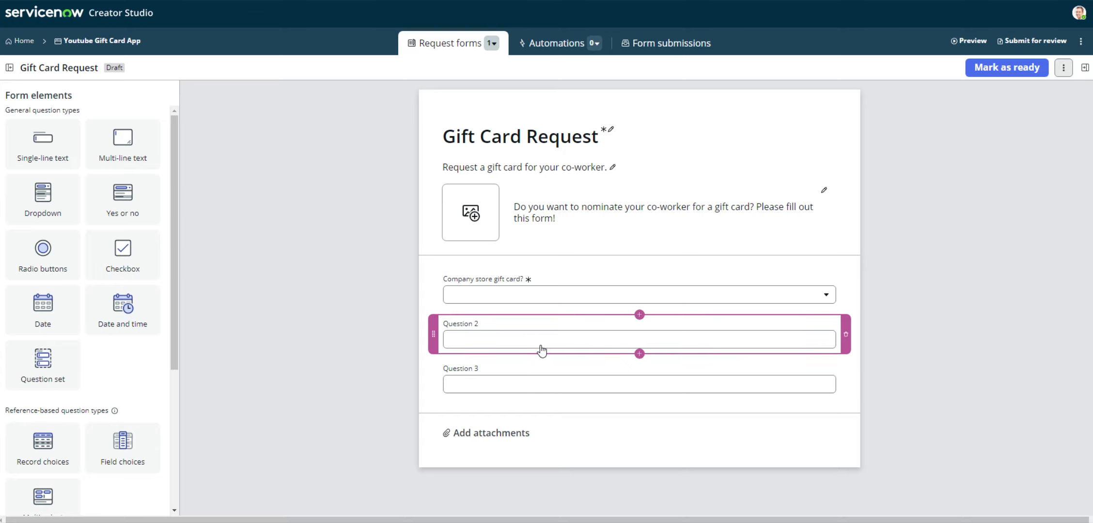
left_click(542, 350)
triple_click(974, 135)
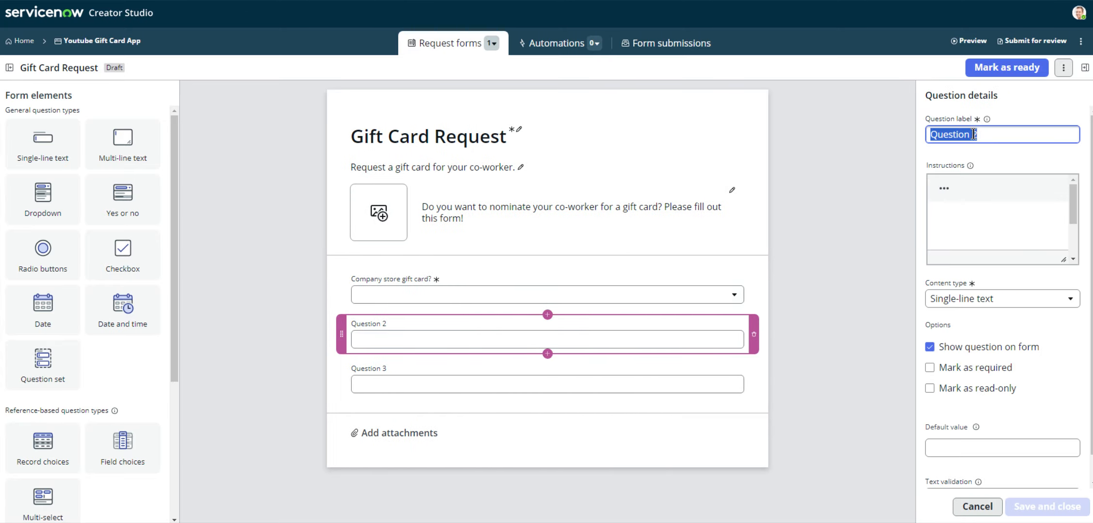
type("Amou")
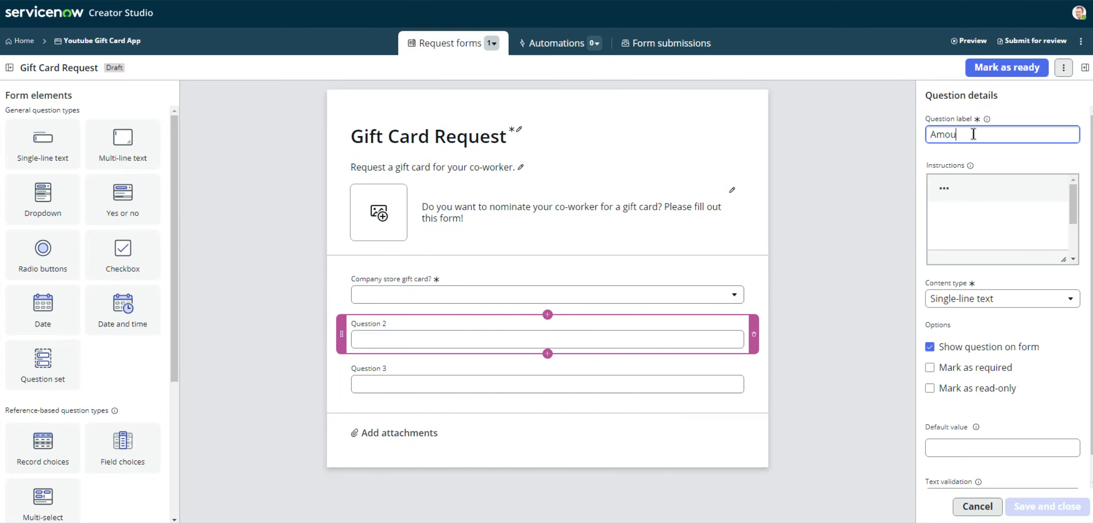
type("nt")
left_click(989, 299)
left_click(988, 300)
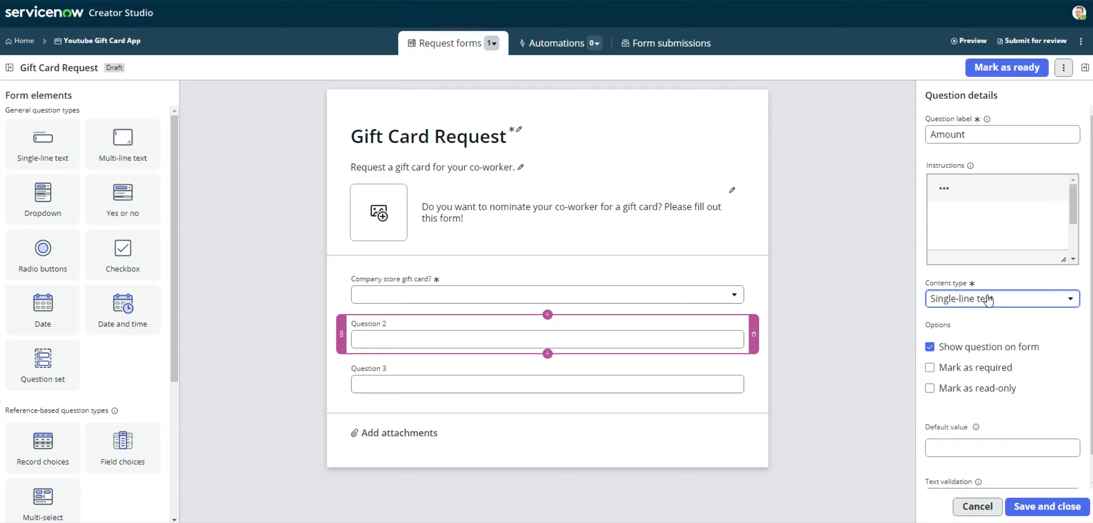
left_click(930, 369)
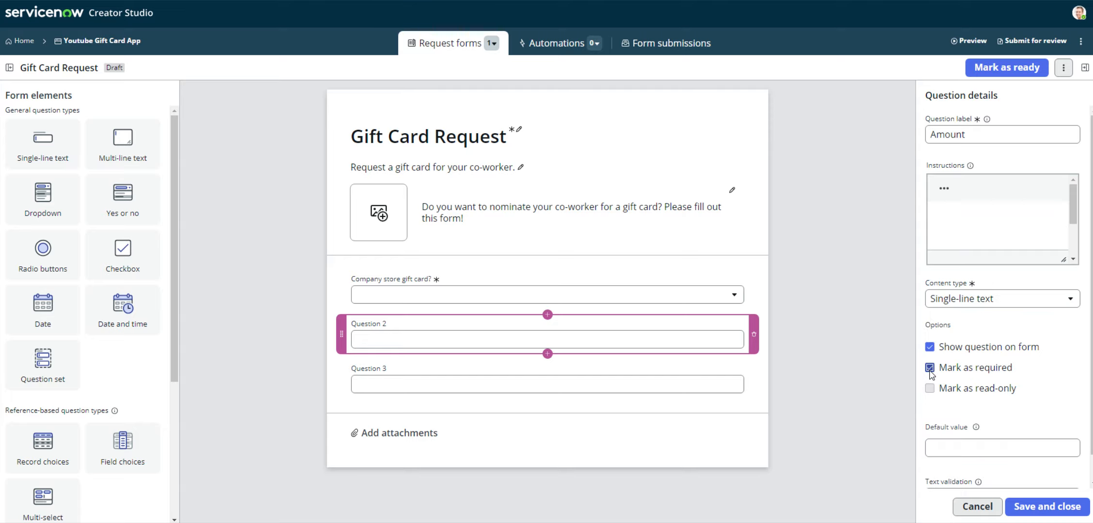
left_click(1037, 496)
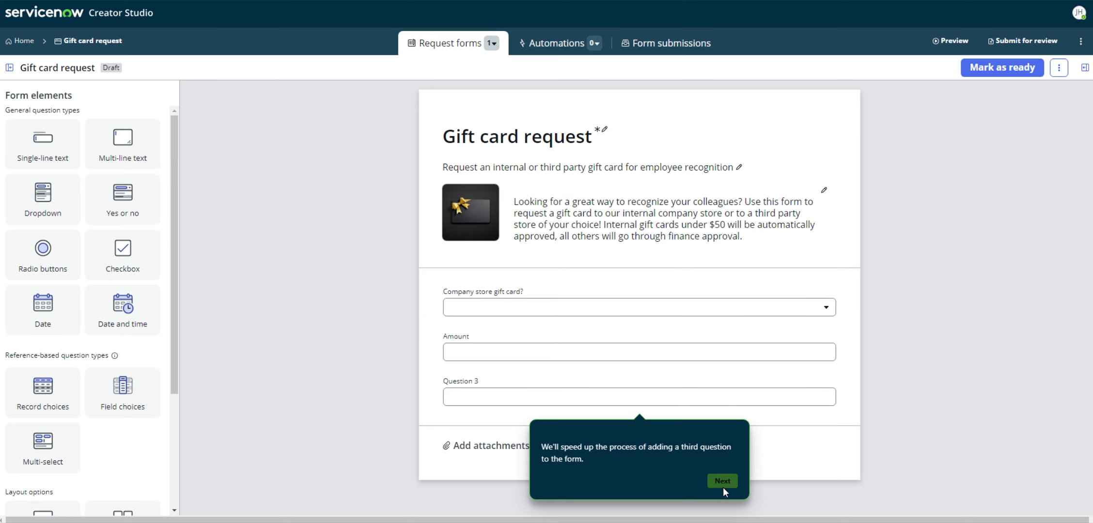
Advance the guided demo past its third-question prompt, and relabel Question 3 in the live form as "Recipient"
left_click(723, 482)
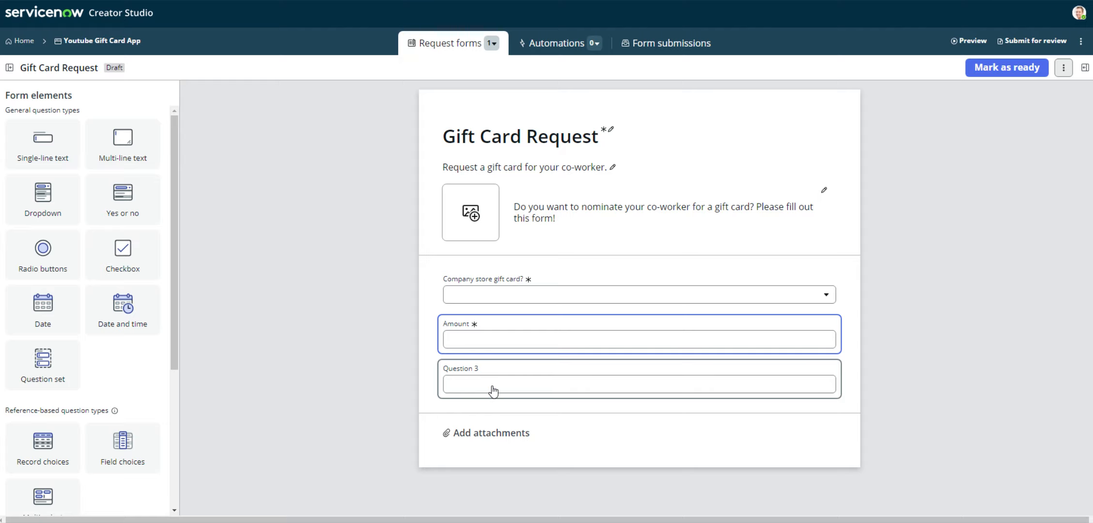
left_click(493, 391)
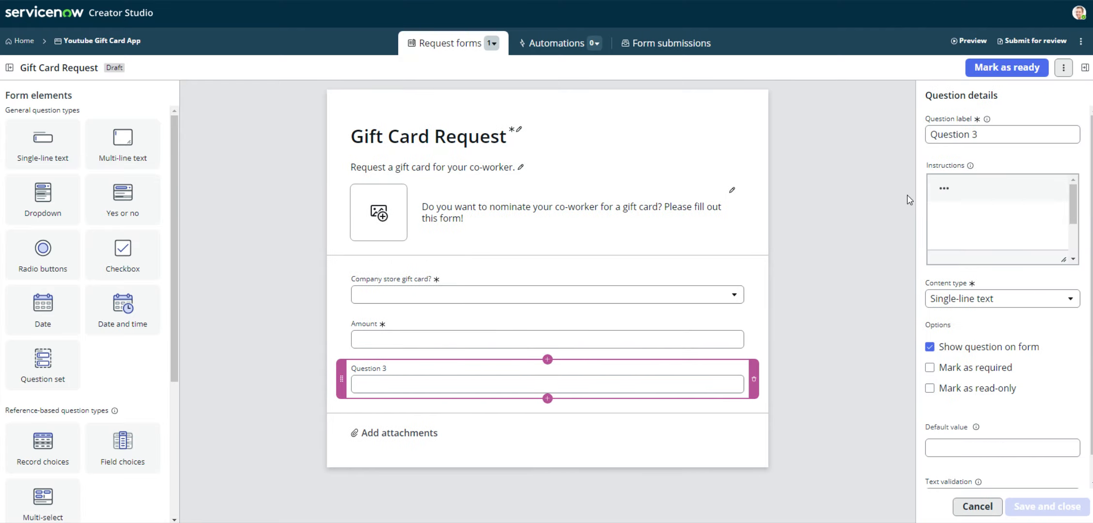
left_click(977, 136)
triple_click(979, 137)
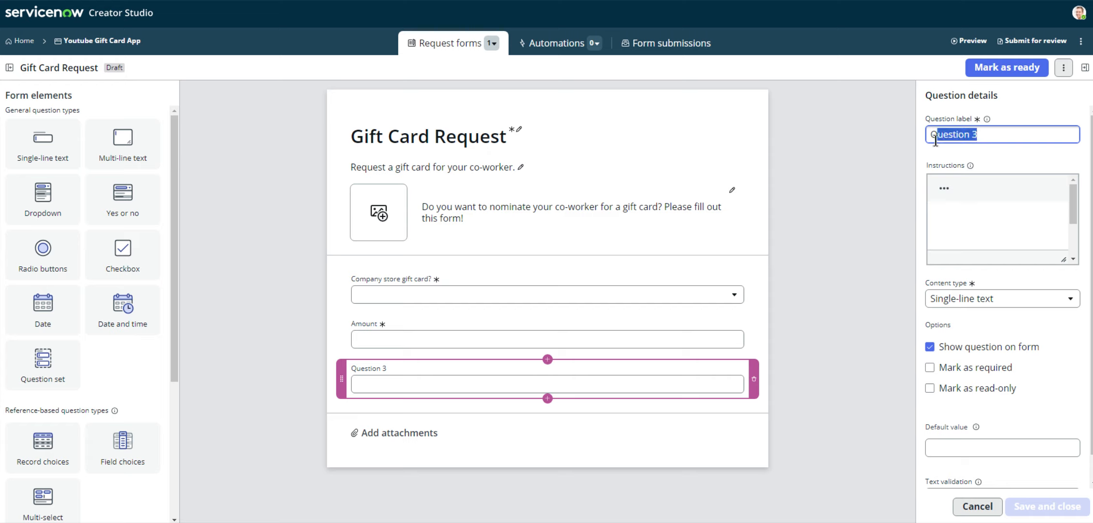
type("Recip")
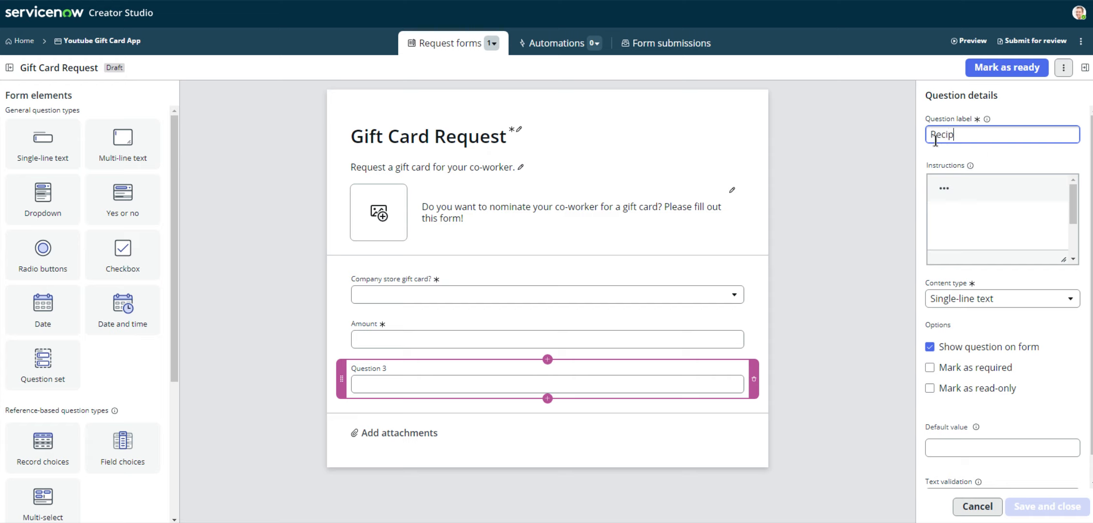
type("ient")
Set the Recipient question's content type to Record choices with User as the source table
left_click(1006, 300)
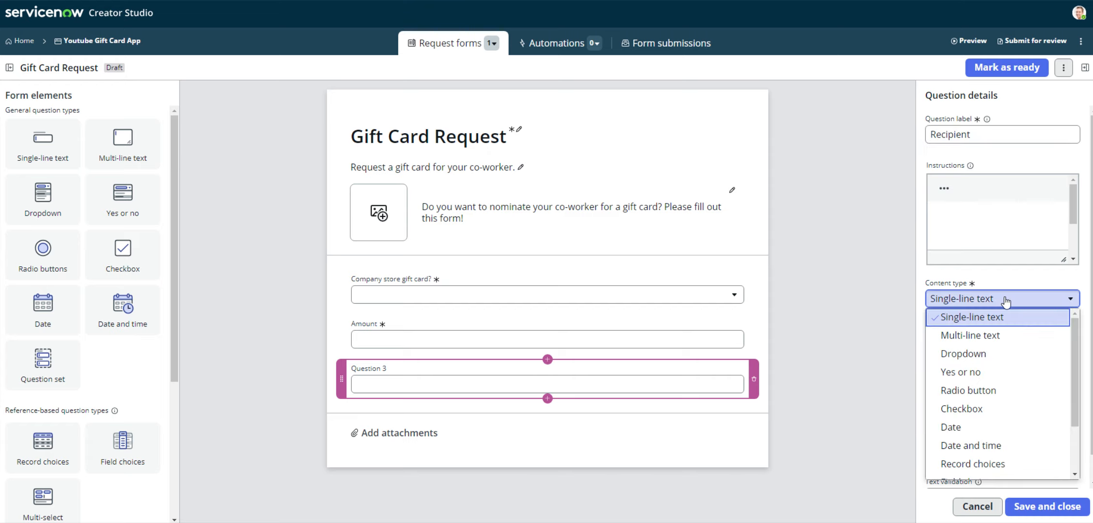
scroll(1001, 391, "down", 1)
scroll(1000, 394, "down", 1)
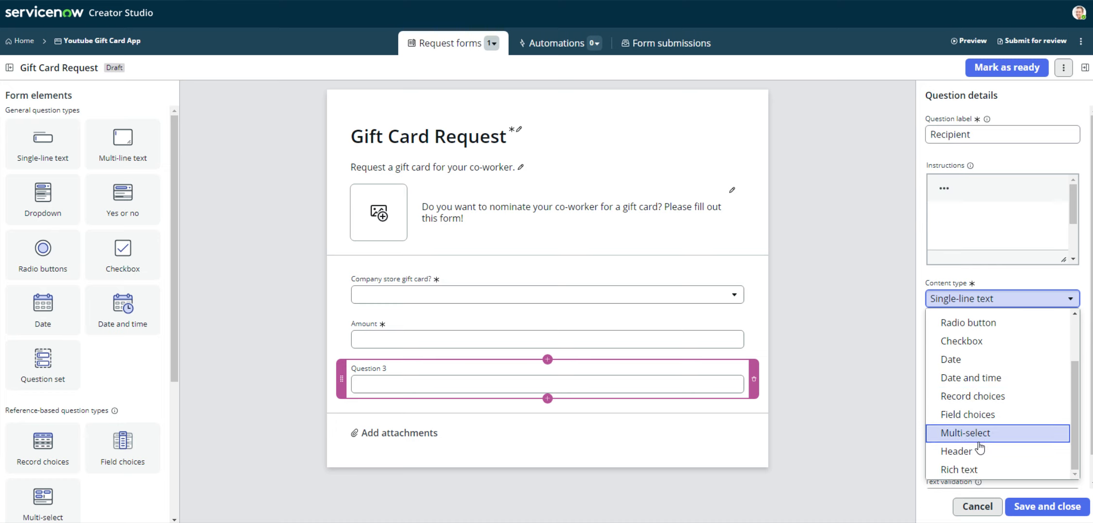
scroll(1003, 436, "up", 3)
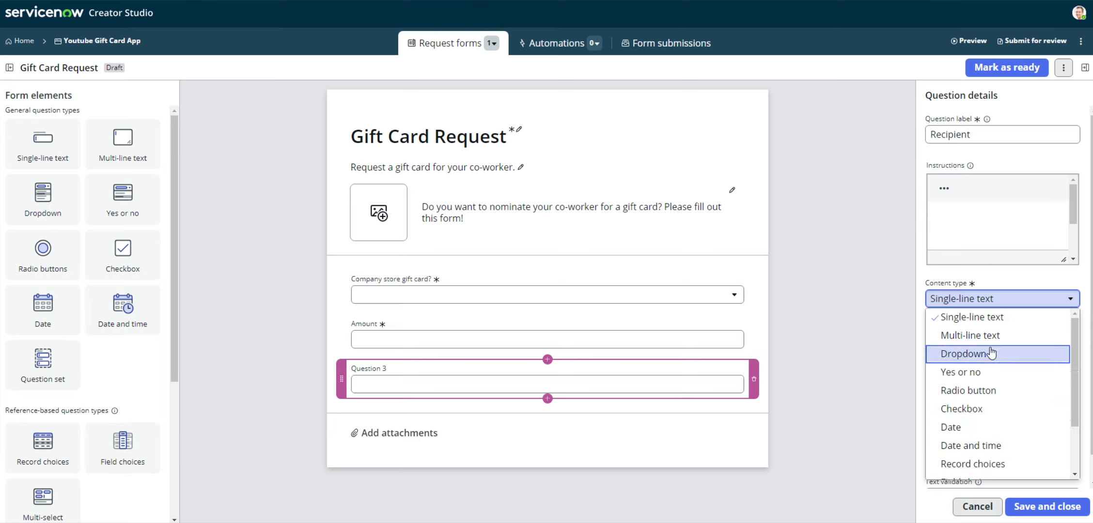
scroll(992, 386, "down", 3)
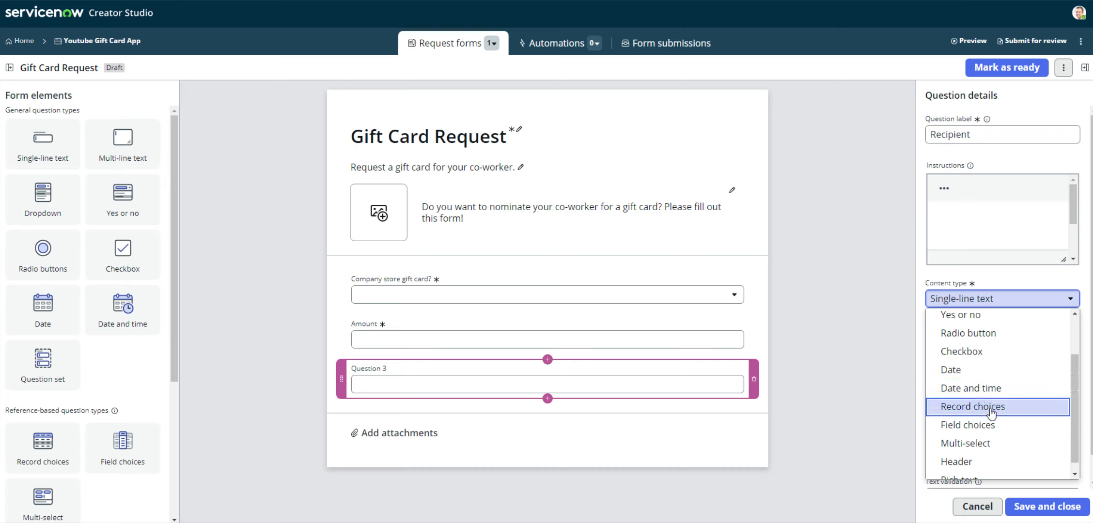
scroll(992, 415, "down", 1)
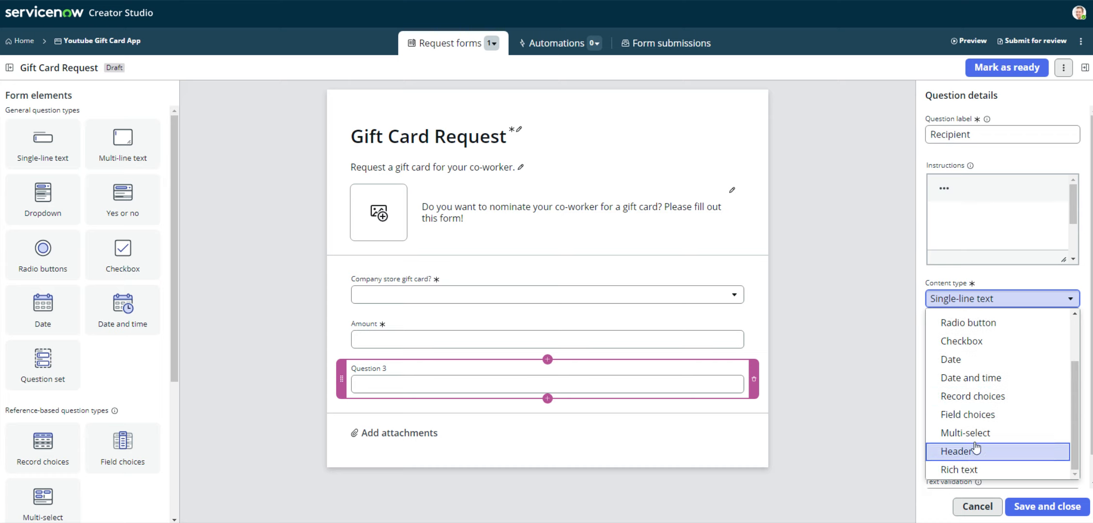
left_click(988, 400)
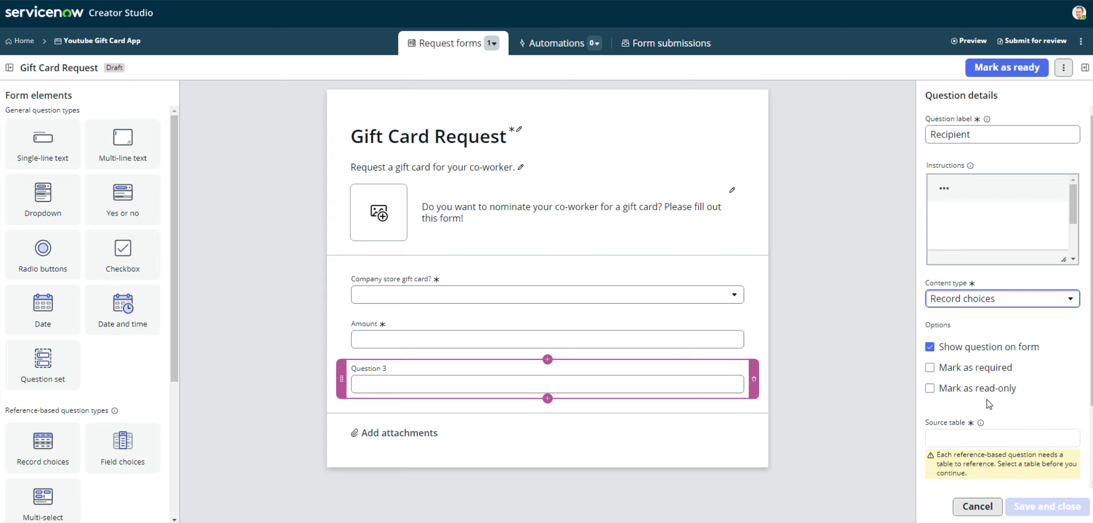
scroll(989, 403, "down", 2)
left_click(988, 346)
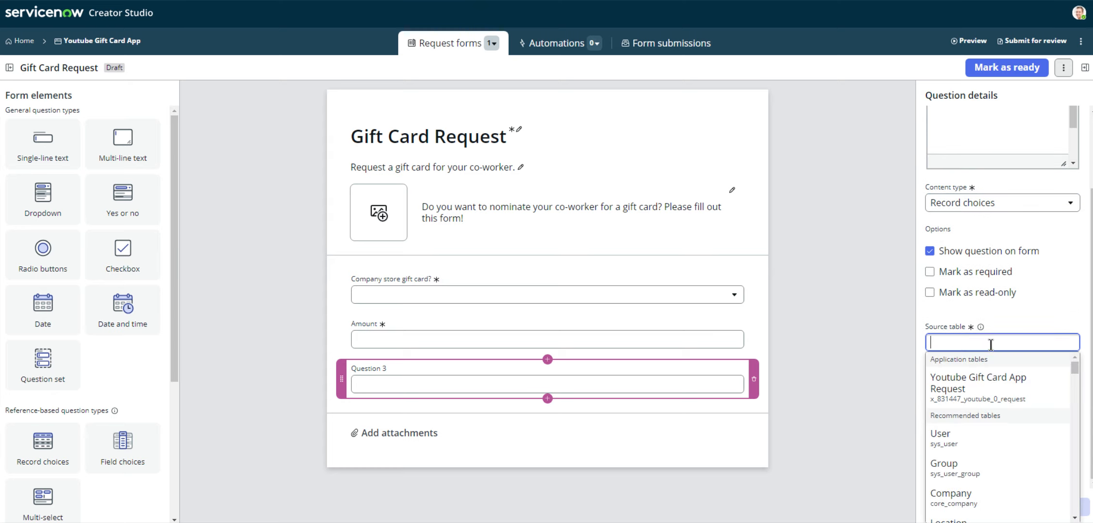
left_click(970, 439)
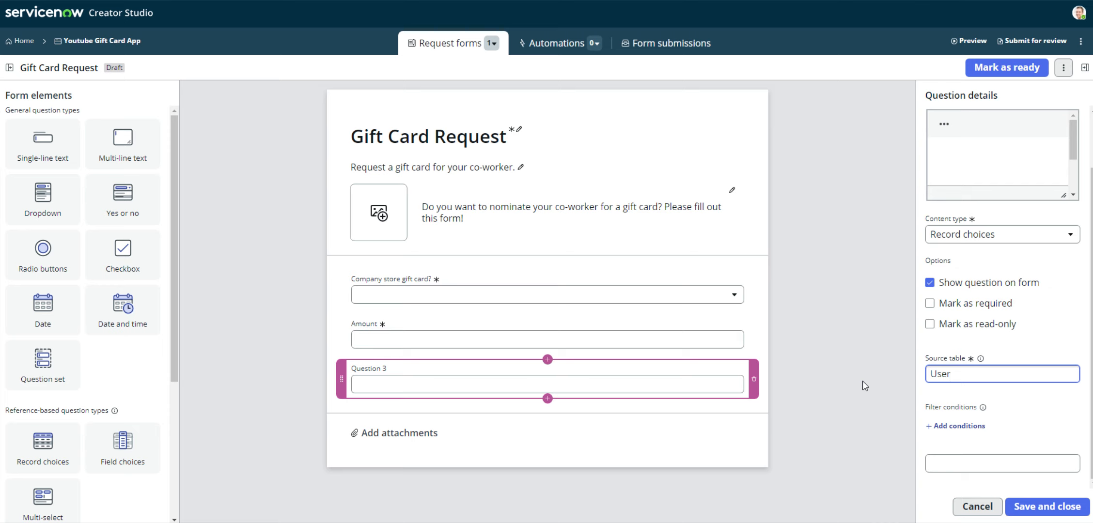
Add the filter condition Active is true to the Recipient question's source records, and save the question
left_click(950, 426)
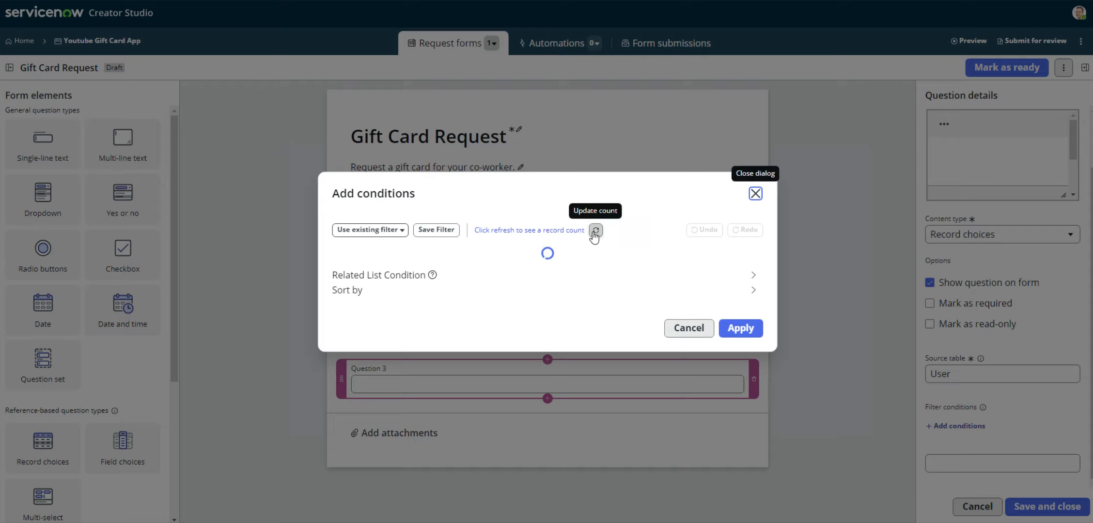
left_click(744, 280)
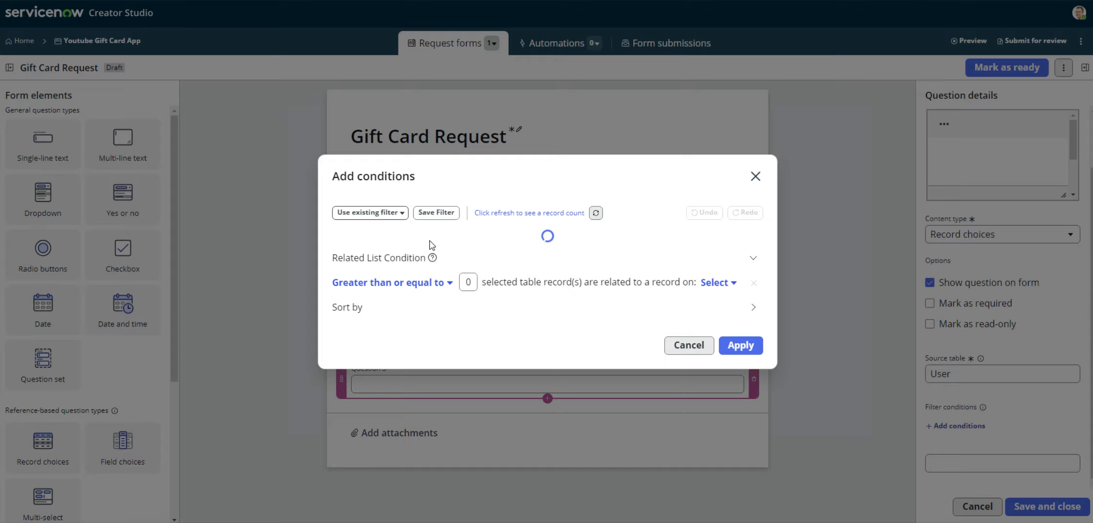
left_click(364, 214)
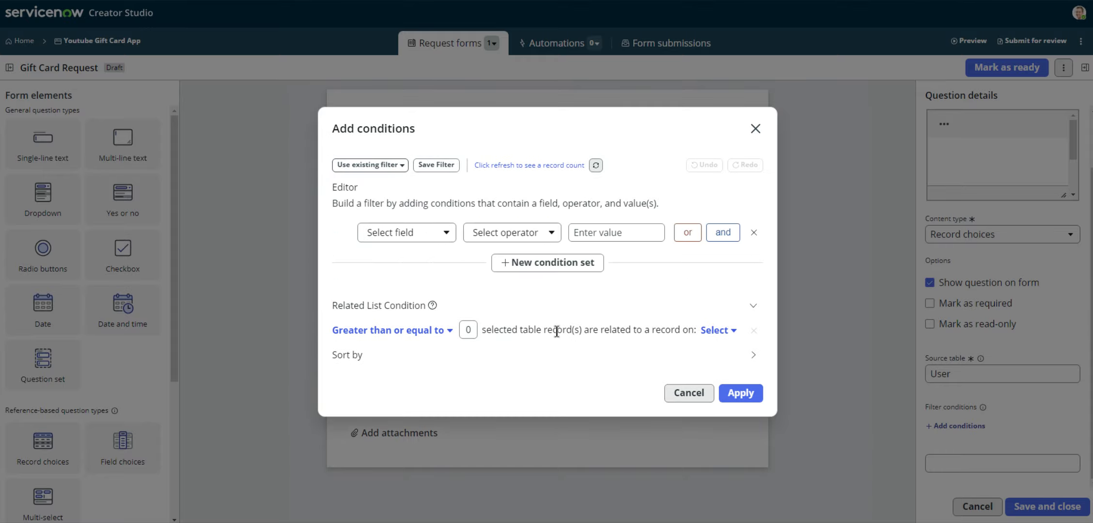
left_click(439, 236)
left_click(428, 280)
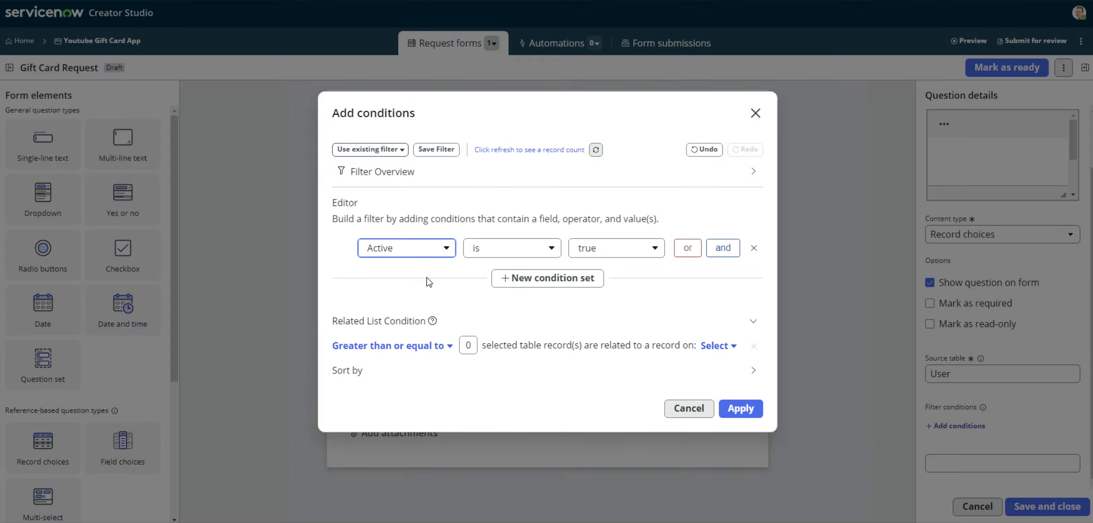
left_click(736, 409)
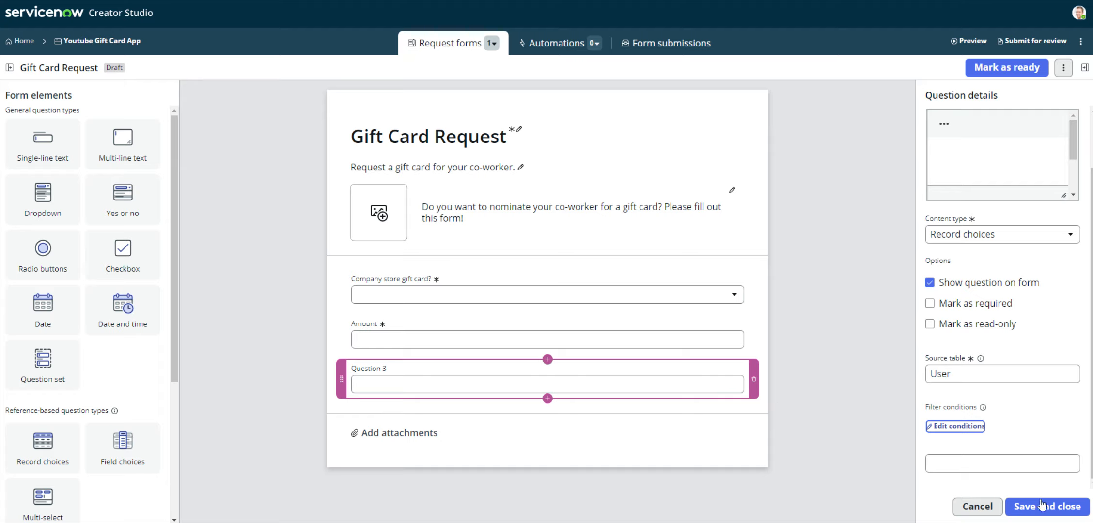
left_click(1049, 513)
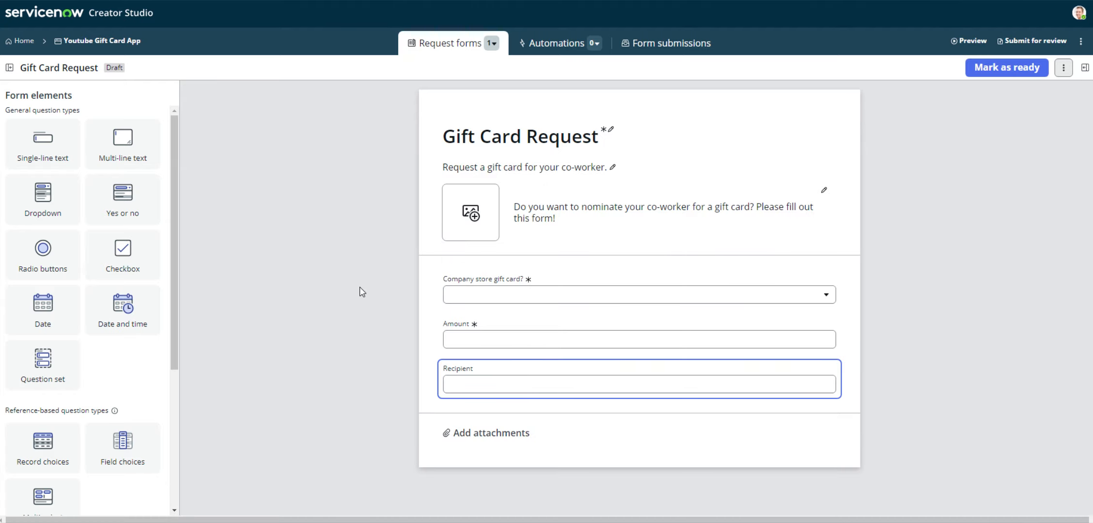
Reopen the Recipient question, mark it as required and save it
left_click(622, 380)
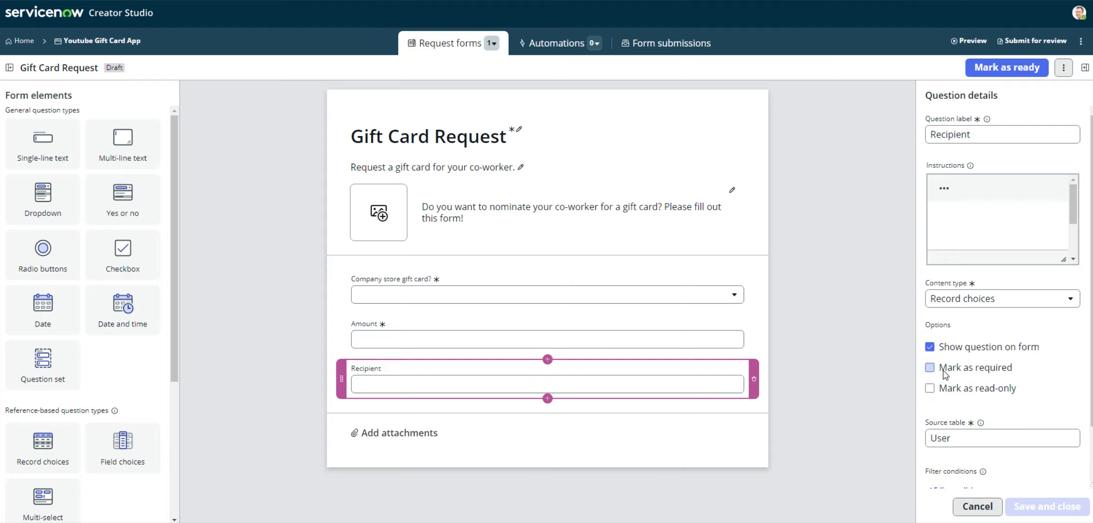
left_click(931, 368)
left_click(1018, 506)
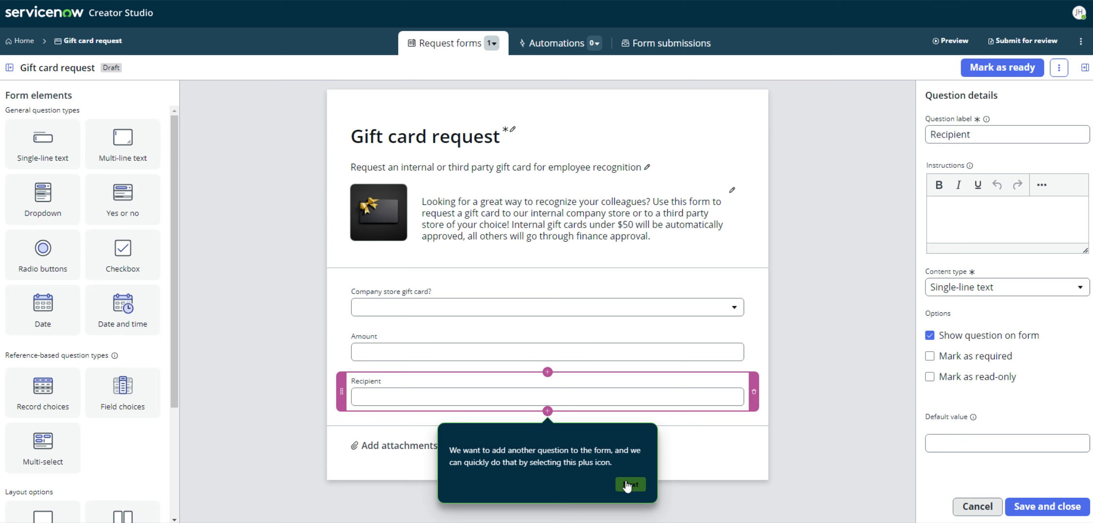
Advance the guided demo, and add a required multi-line text question labeled "Justification" below Recipient in the live form, saving its details
left_click(627, 483)
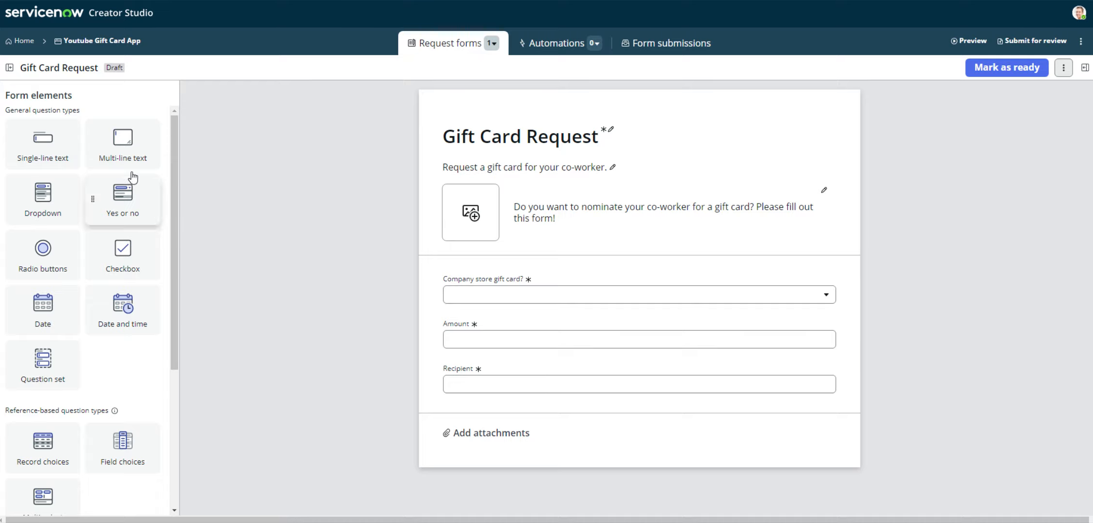
left_click_drag(123, 143, 507, 409)
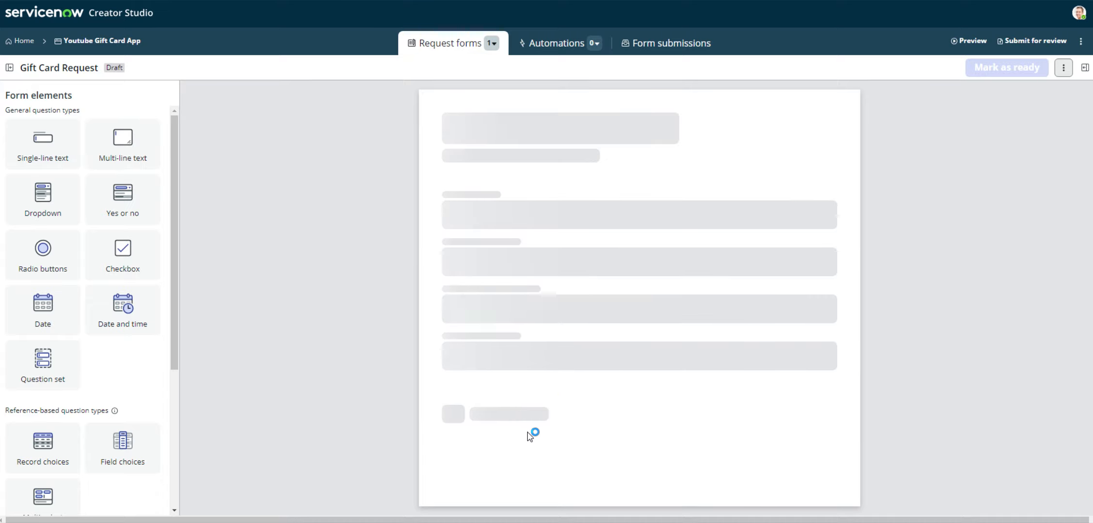
left_click(1050, 130)
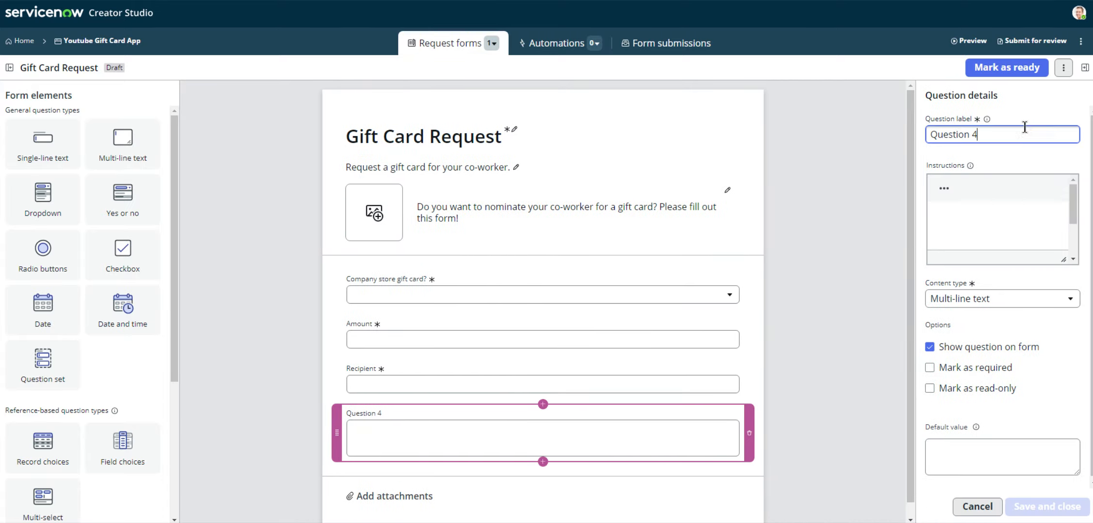
key("ctrl+a")
key("BackSpace")
type("Justification")
left_click(929, 370)
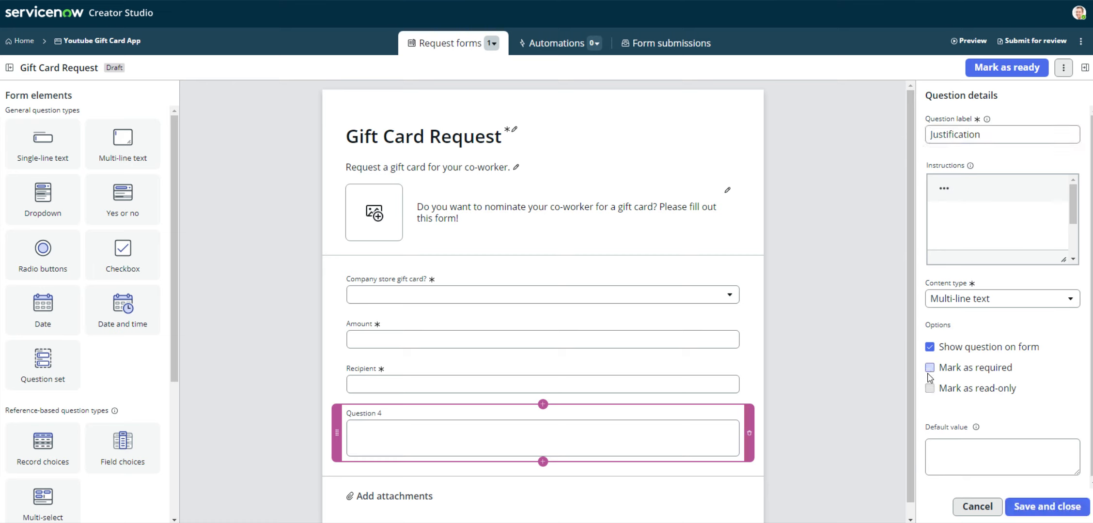
left_click(1047, 507)
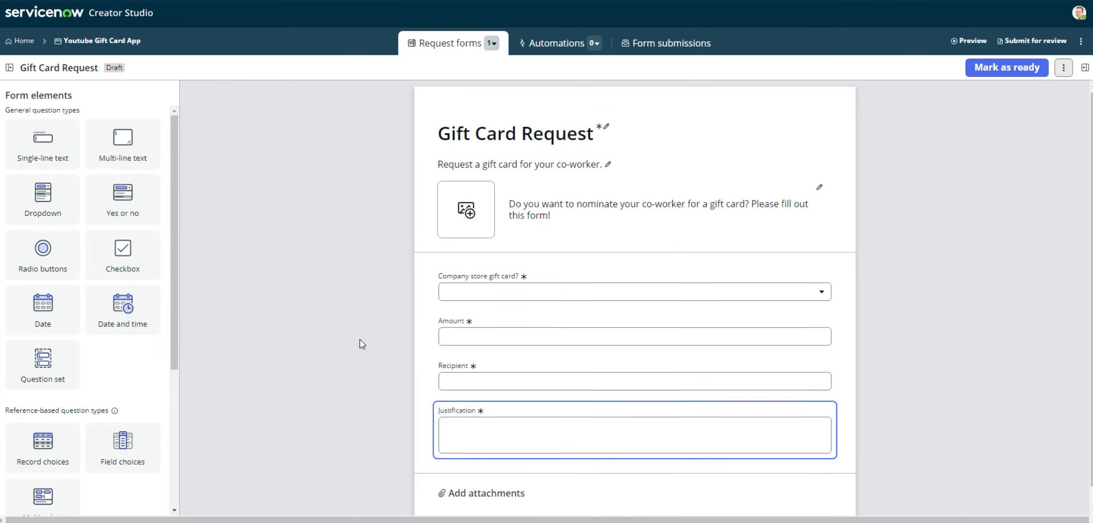
Advance the guided demo past saving its Justification question, and mark the live Gift Card Request form as ready
scroll(359, 339, "down", 1)
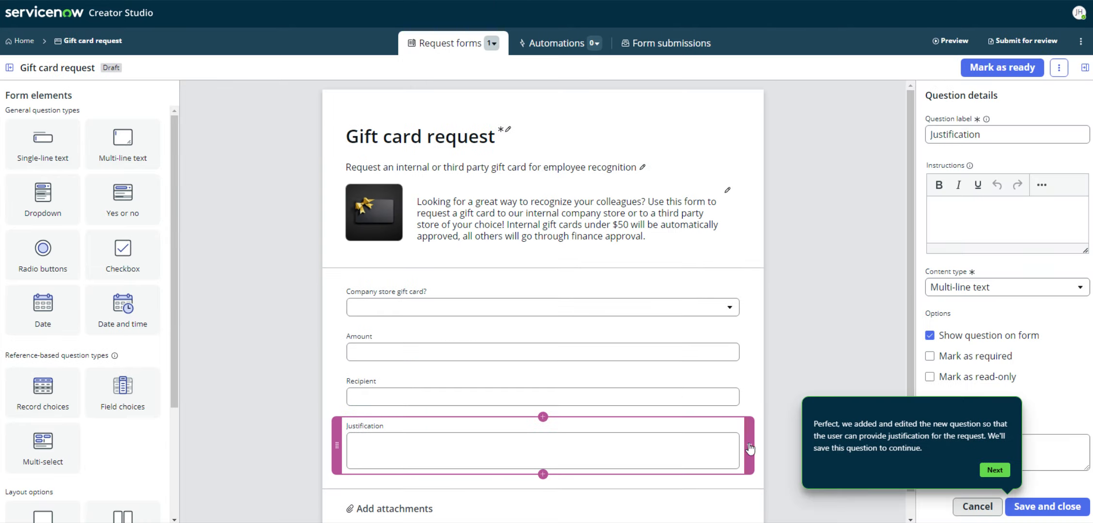
left_click(995, 467)
left_click(872, 427)
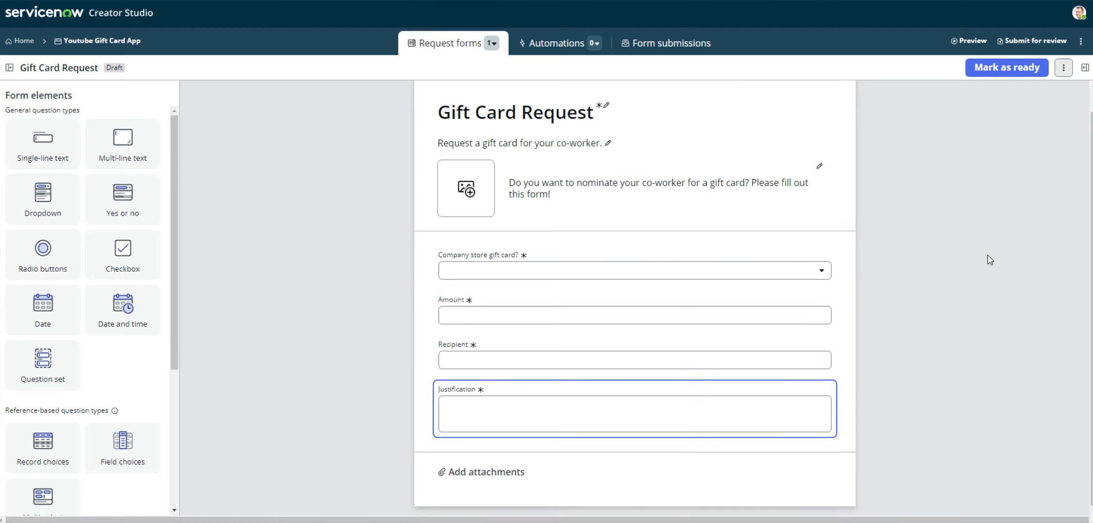
left_click(995, 75)
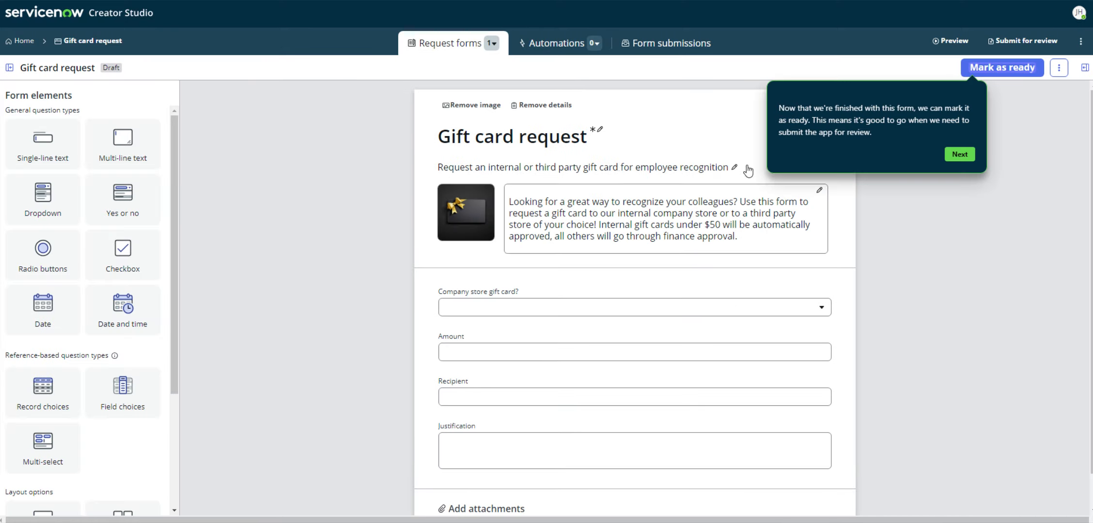
Advance the guided demo to its automations stage, and start creating a playbook in the live app's automations
left_click(957, 154)
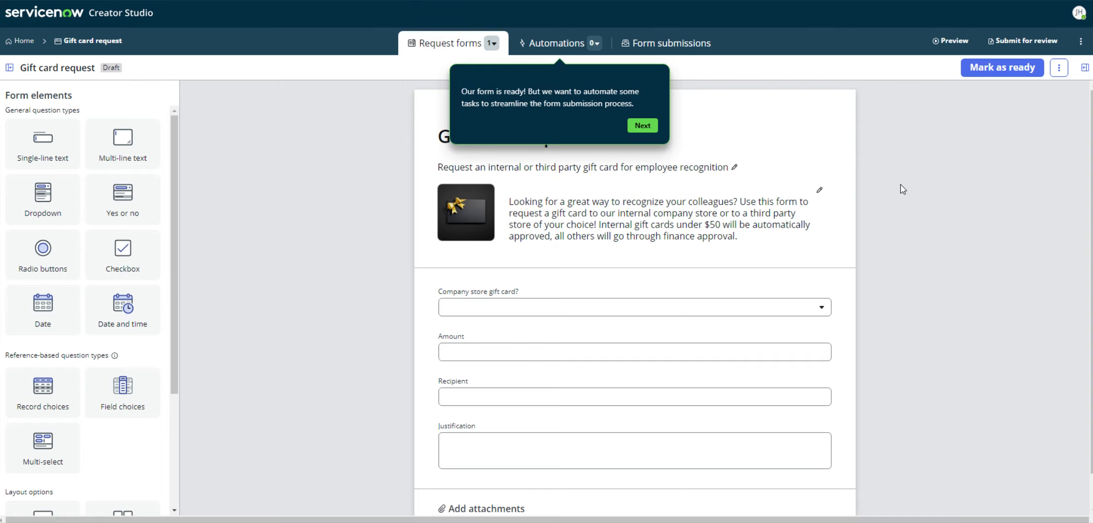
left_click(642, 128)
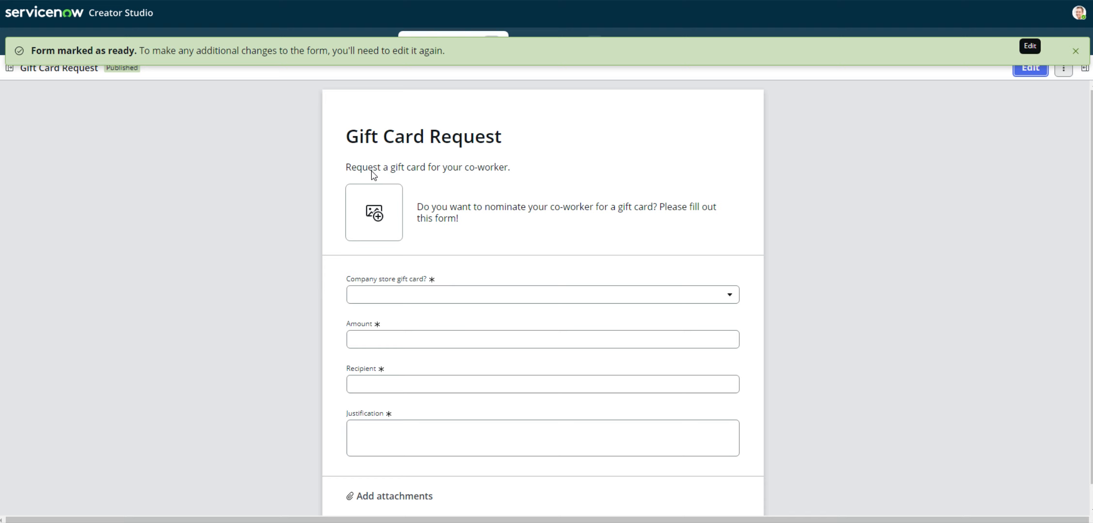
left_click(1075, 51)
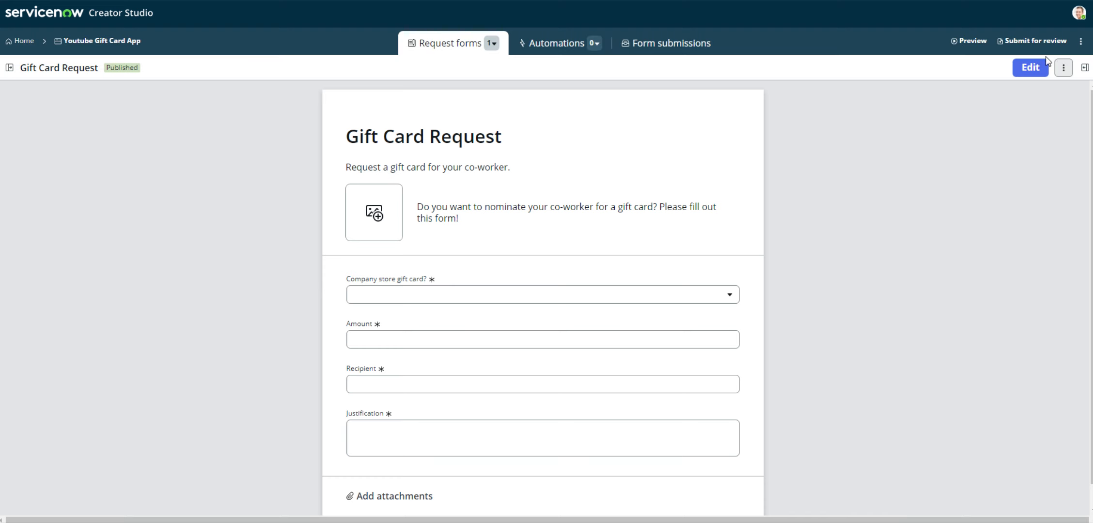
left_click(560, 51)
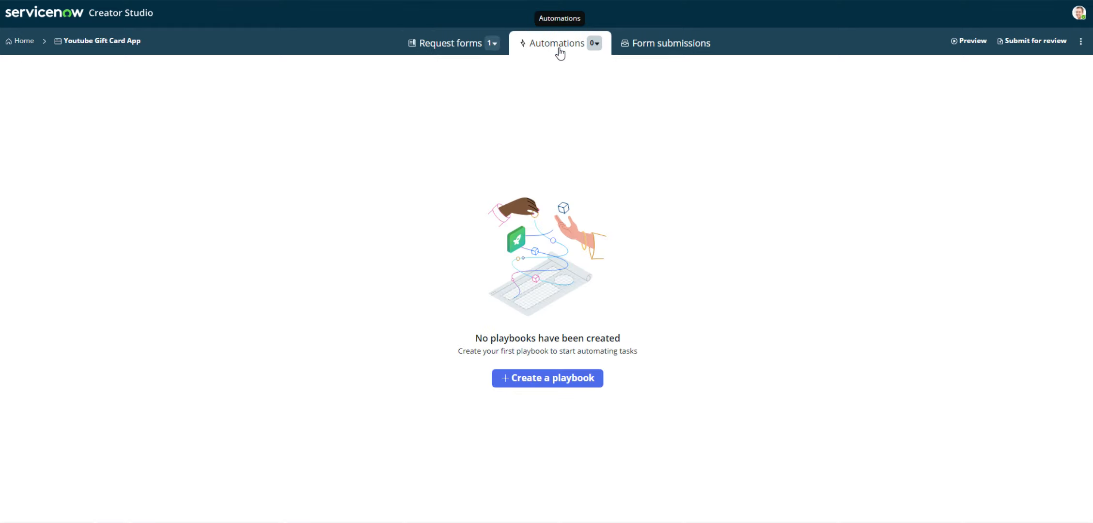
left_click(544, 386)
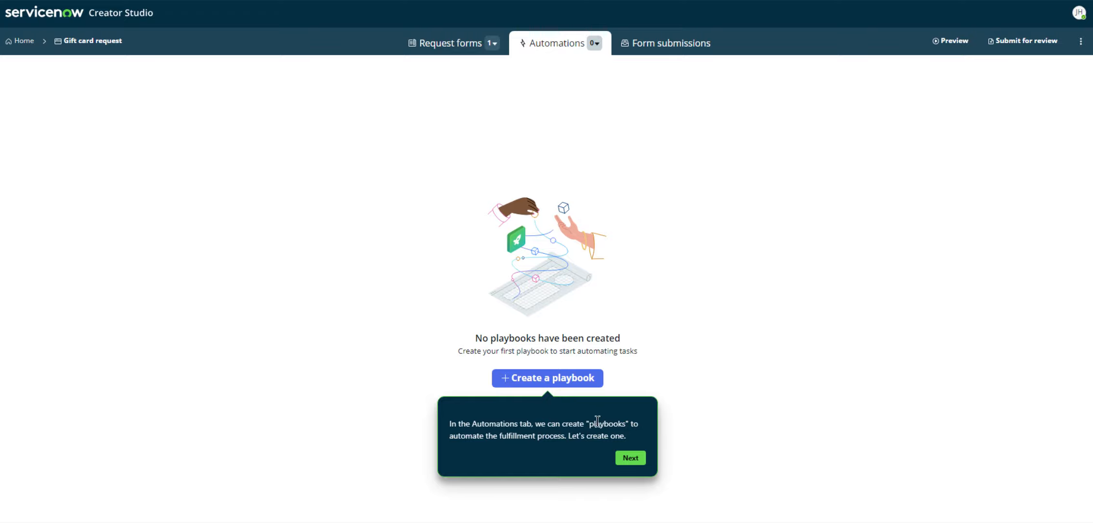
Advance the guided demo through creating its playbook and selecting "Company store gift card?" as the filter condition's variable
left_click(643, 458)
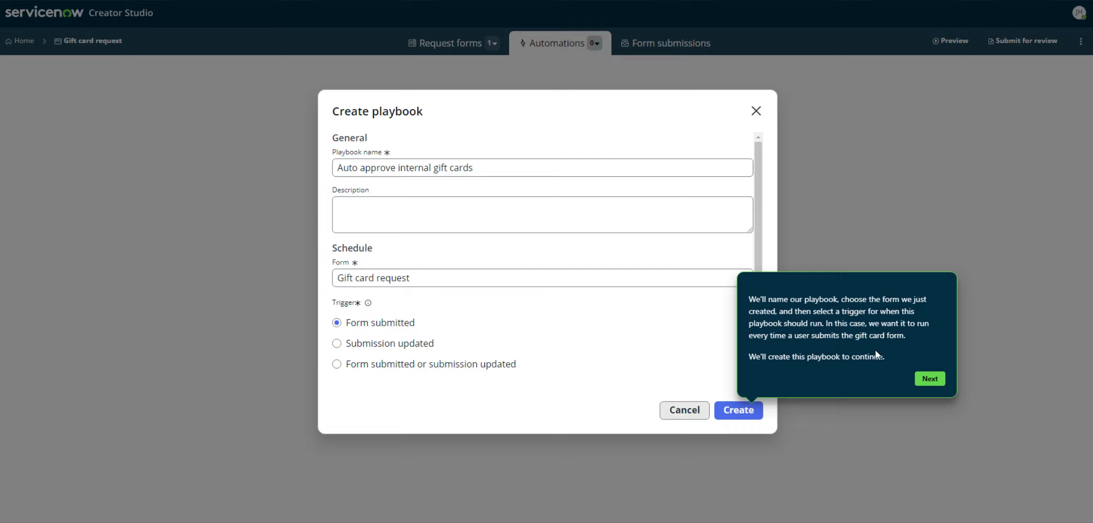
left_click(936, 379)
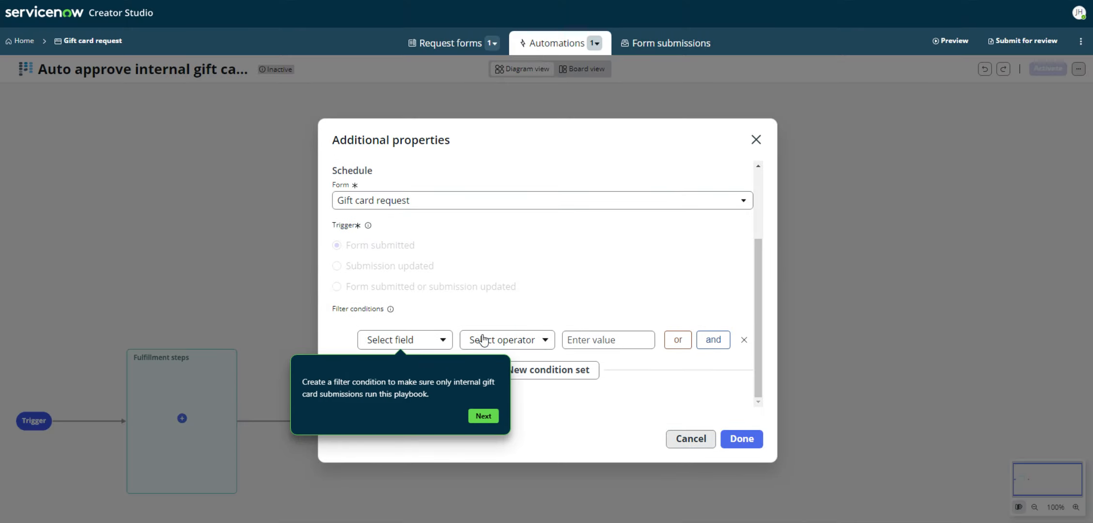
left_click(480, 420)
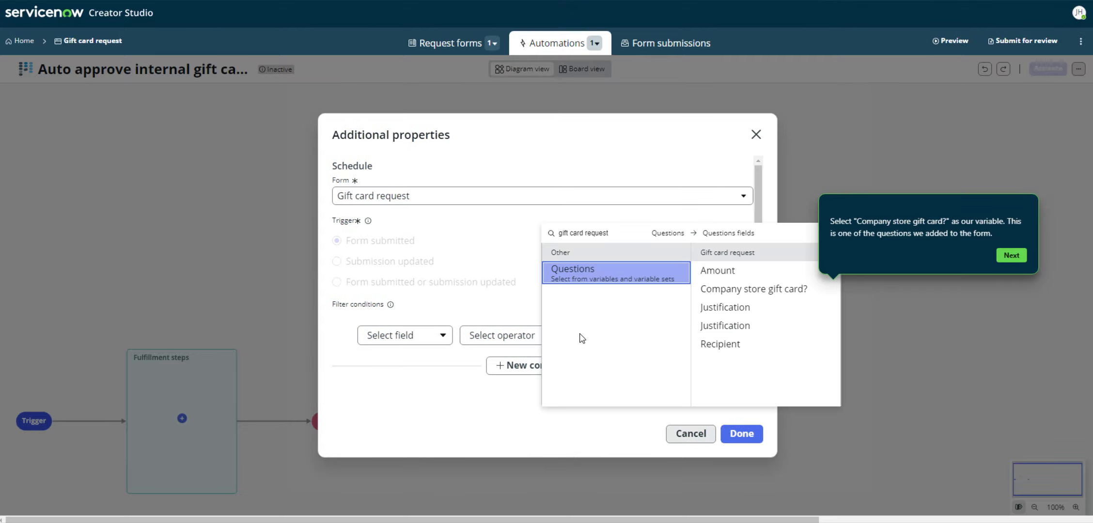
left_click(1012, 256)
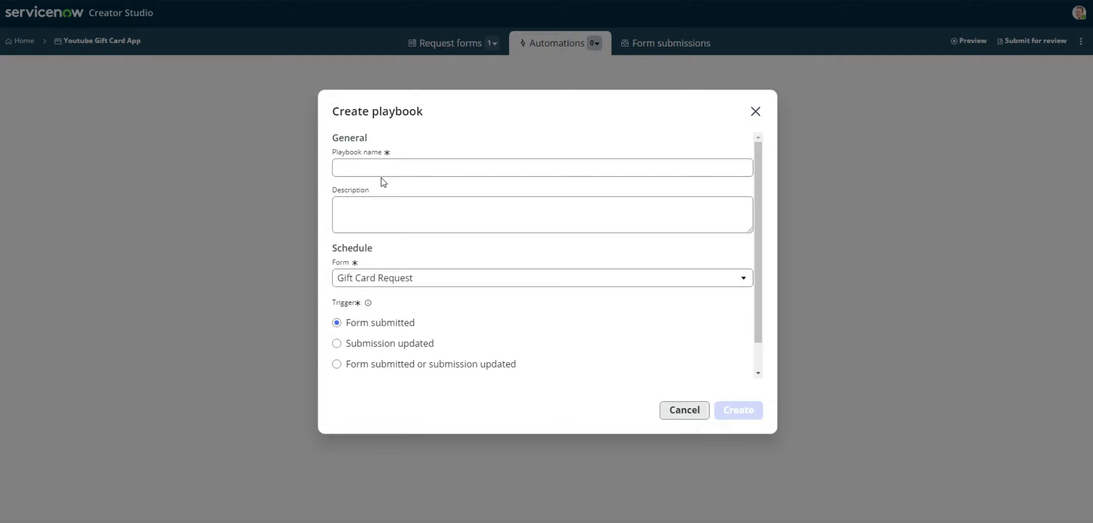
Name the new live playbook "Gift Card Request"
left_click(387, 169)
type("Gift Ca")
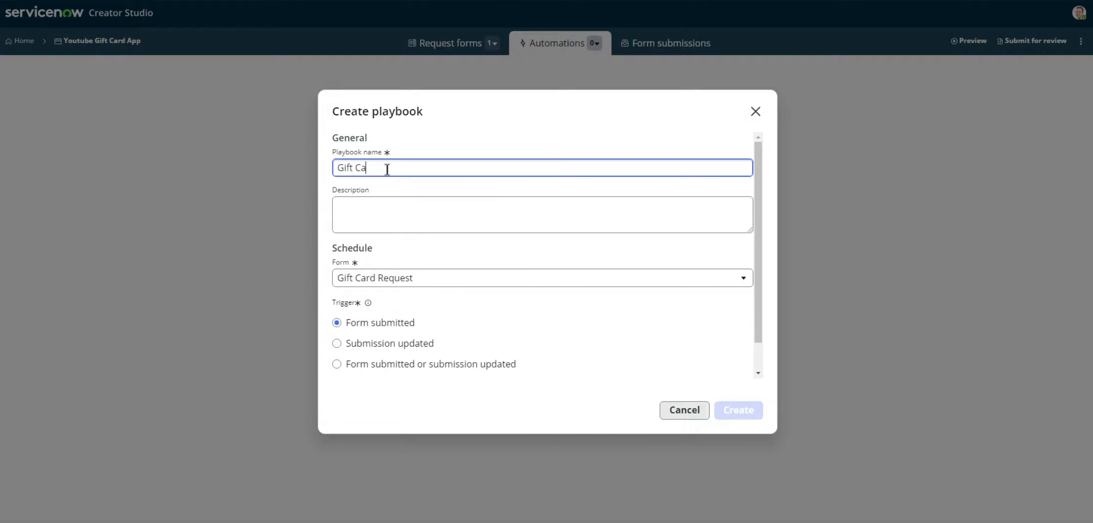
type("rd Request")
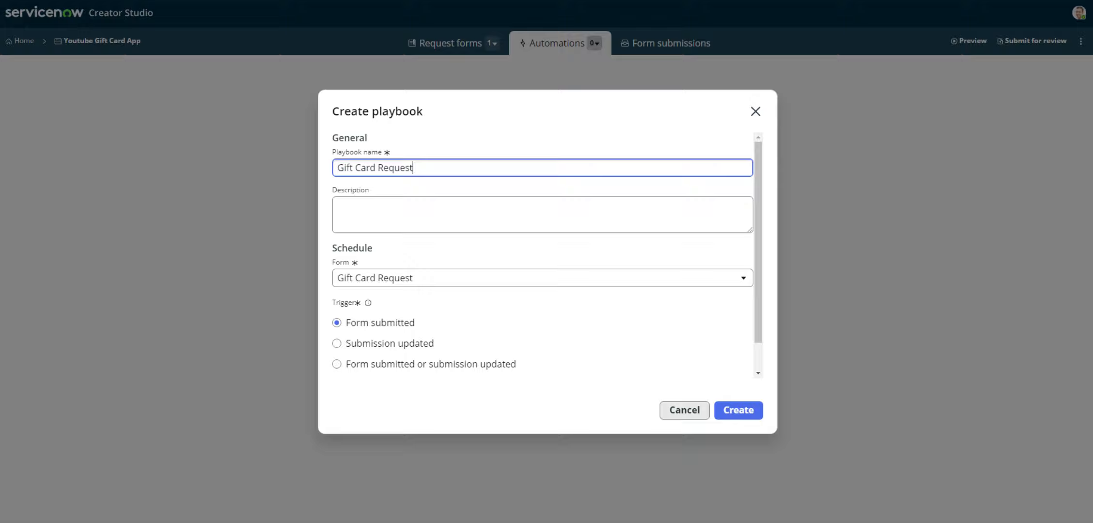
Add a filter condition to the playbook's trigger, using Questions as its field
scroll(337, 286, "down", 1)
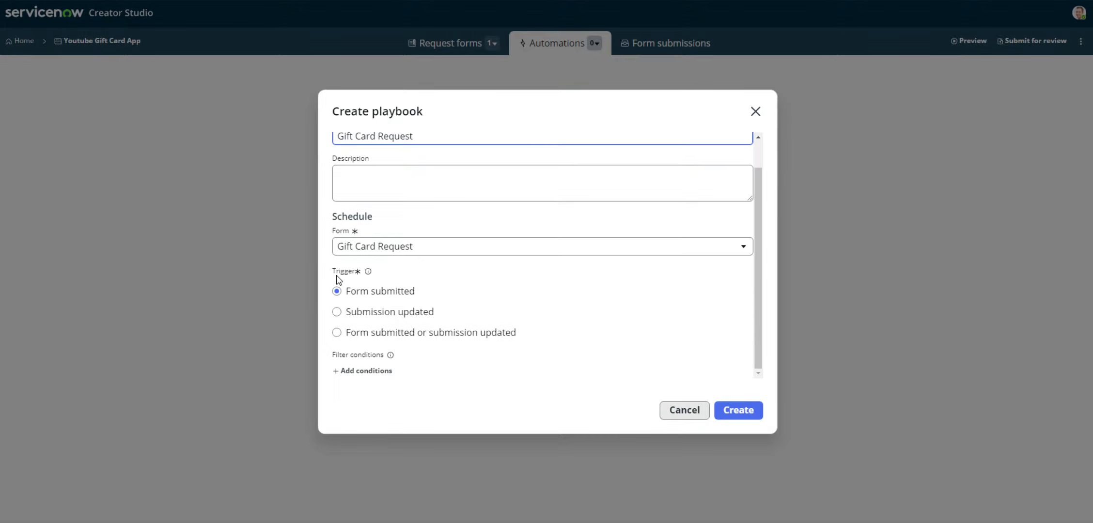
left_click(364, 371)
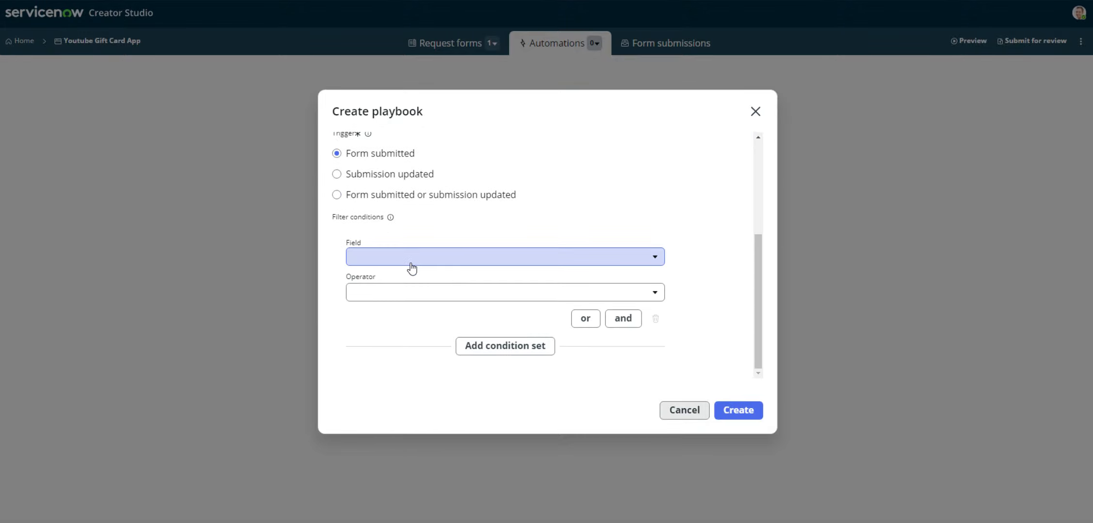
left_click(411, 260)
scroll(416, 303, "down", 2)
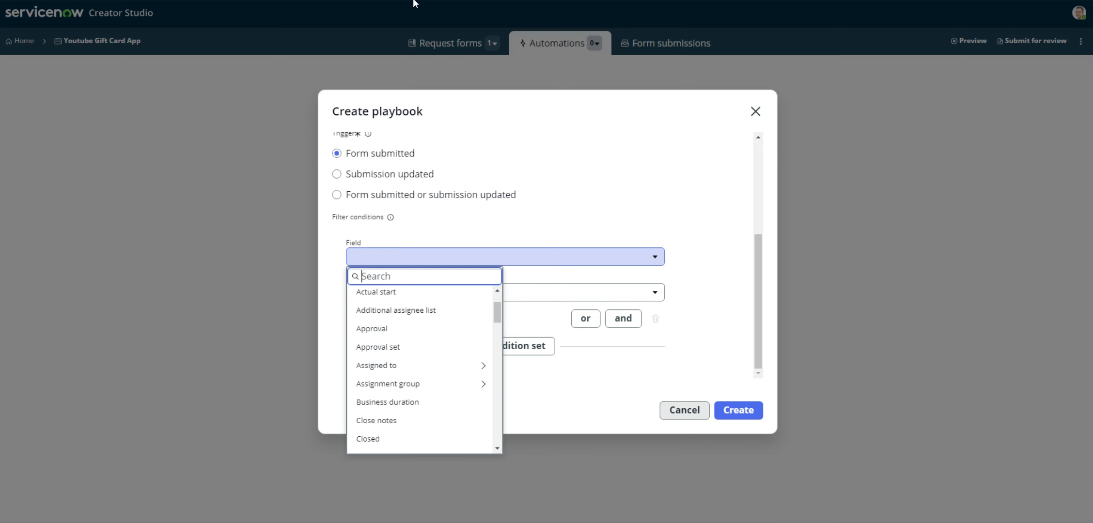
scroll(427, 364, "down", 15)
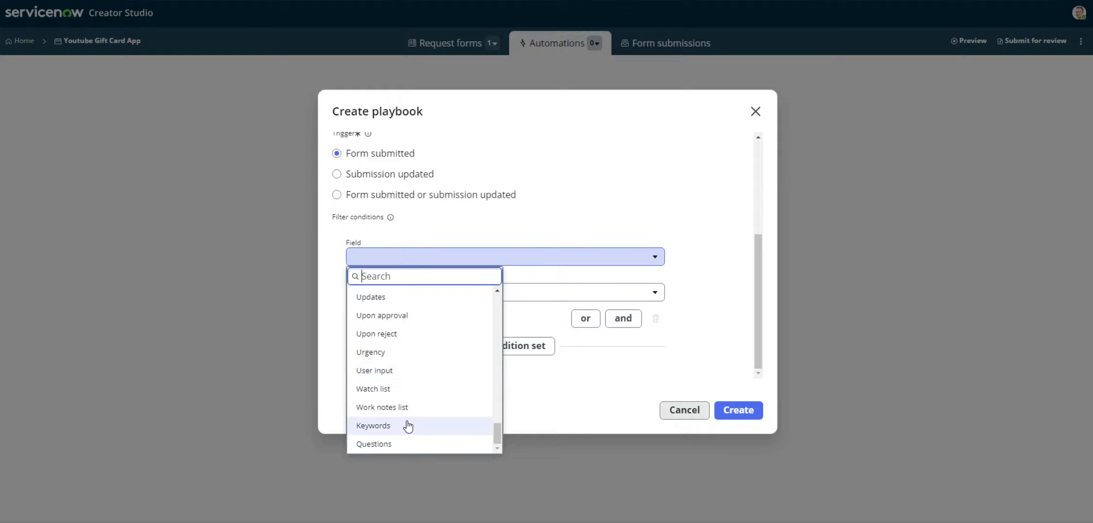
scroll(411, 423, "up", 5)
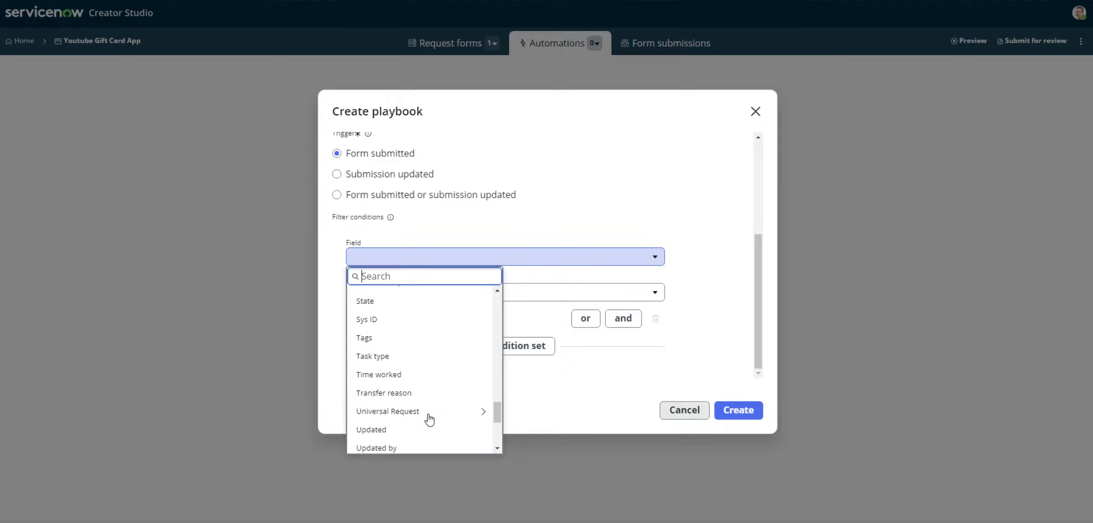
scroll(422, 364, "up", 2)
scroll(422, 360, "down", 10)
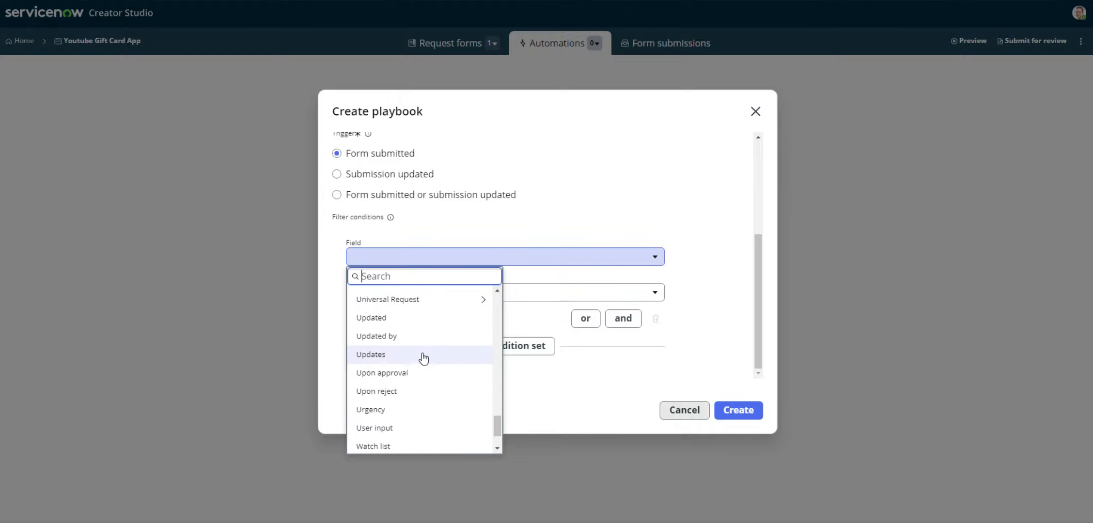
scroll(495, 430, "up", 2)
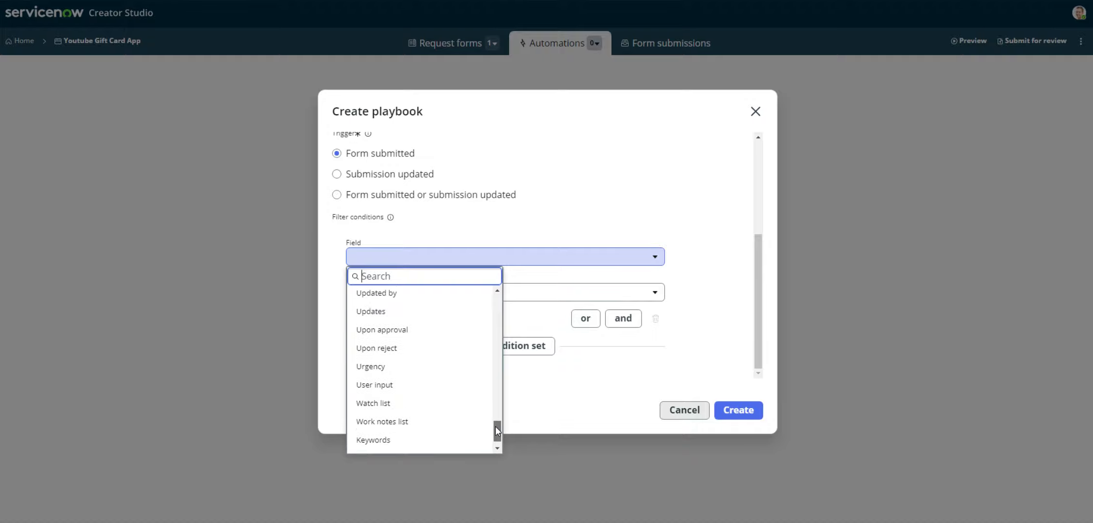
left_click_drag(495, 430, 490, 452)
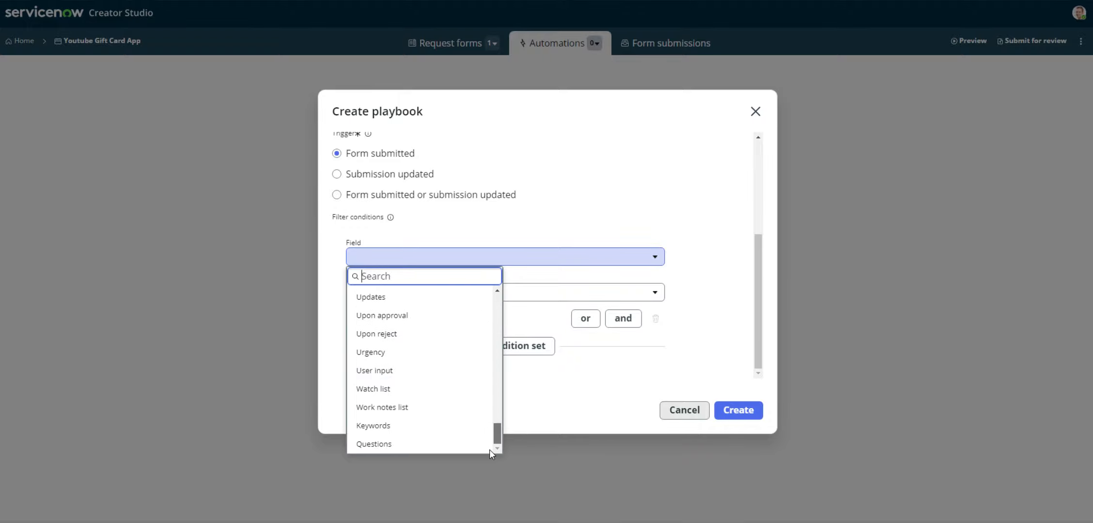
left_click(400, 443)
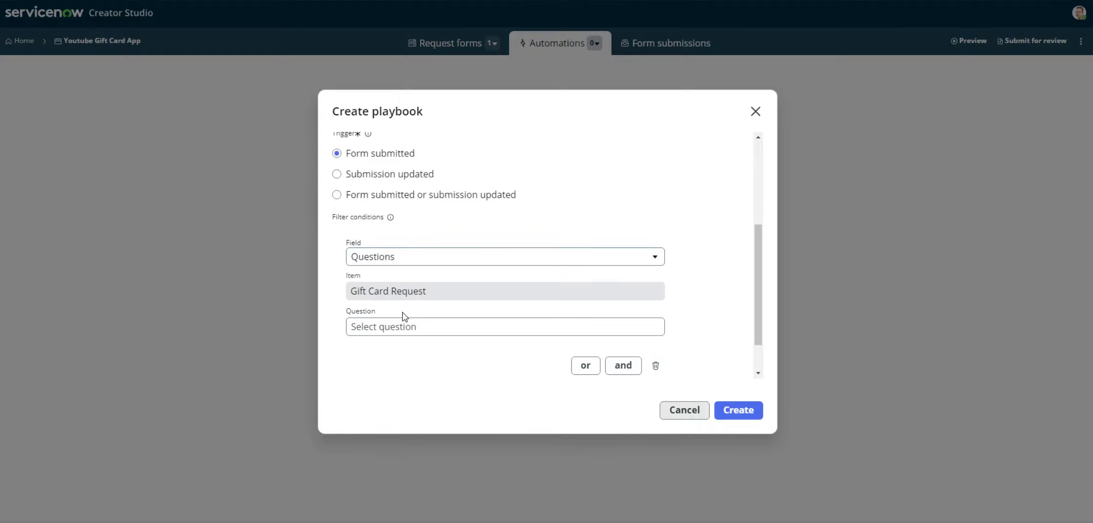
Complete the filter condition so that the question "Company store gift card?" is No
left_click(405, 326)
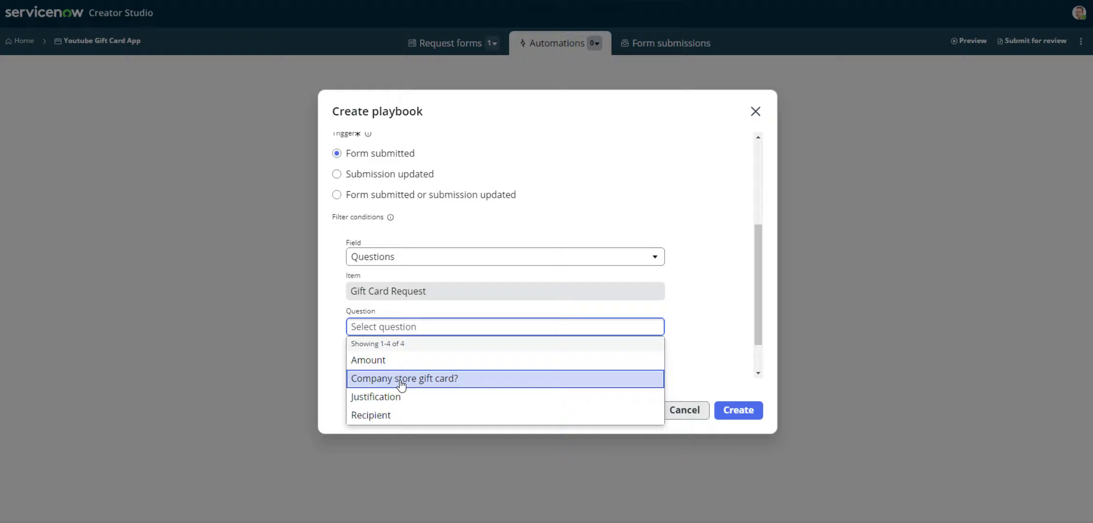
left_click(397, 380)
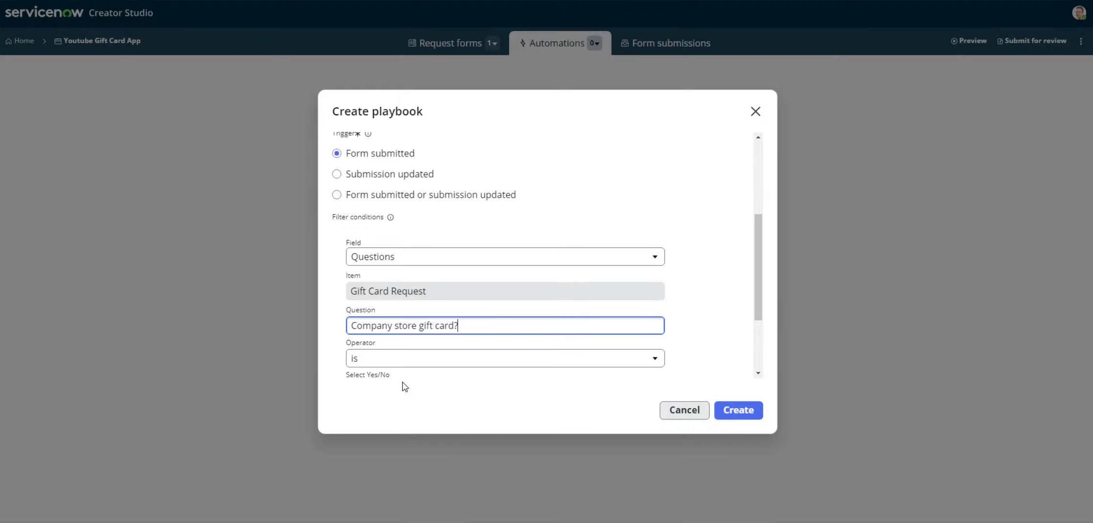
scroll(450, 329, "down", 3)
left_click(417, 277)
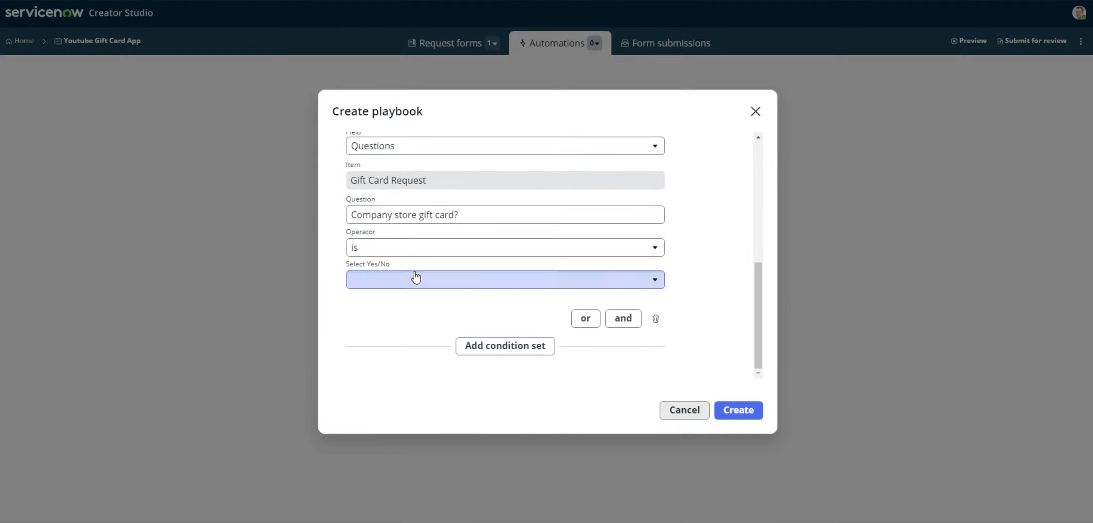
left_click(413, 316)
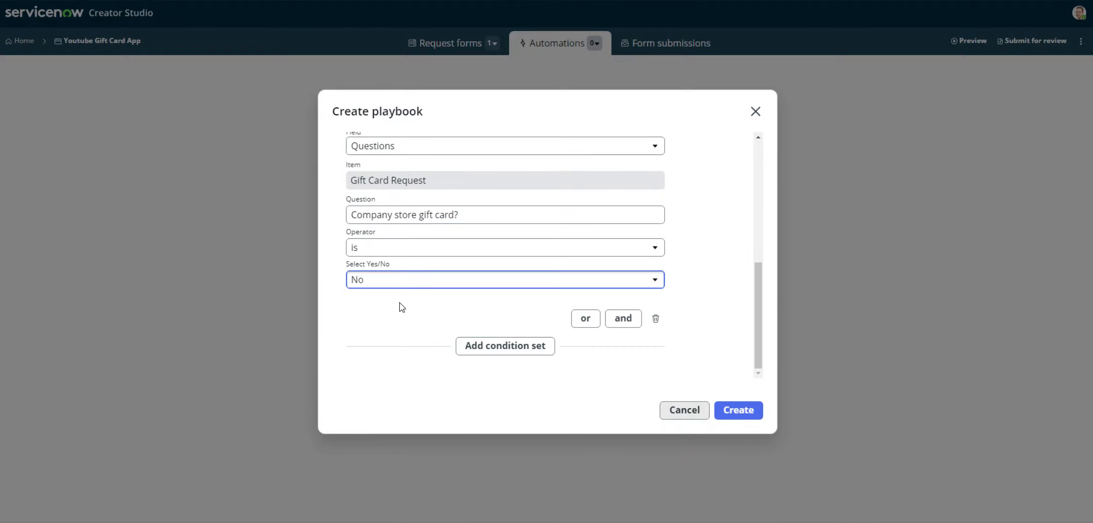
Create the live playbook, and advance the guided demo past its trigger conditions to adding an activity
left_click(747, 413)
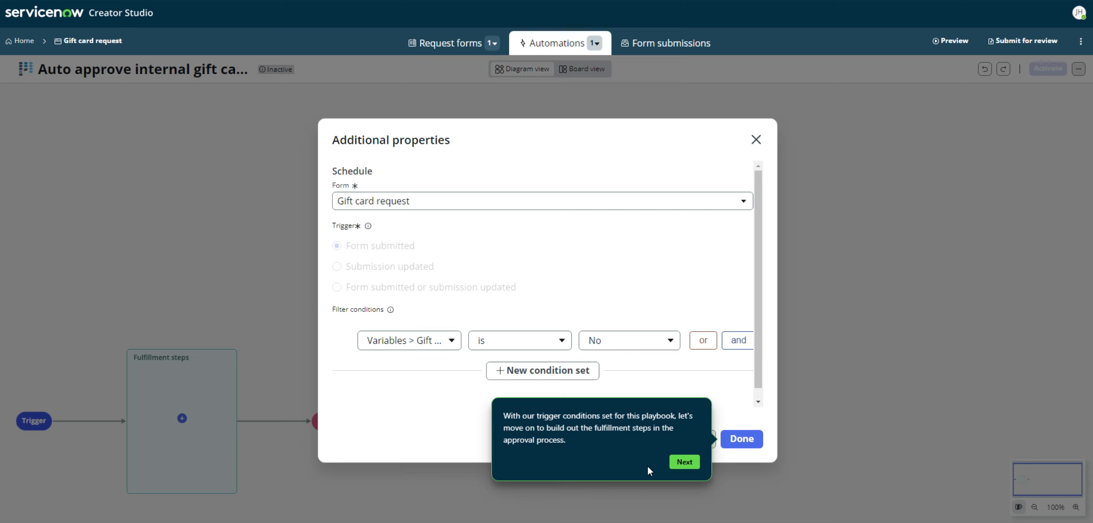
left_click(684, 462)
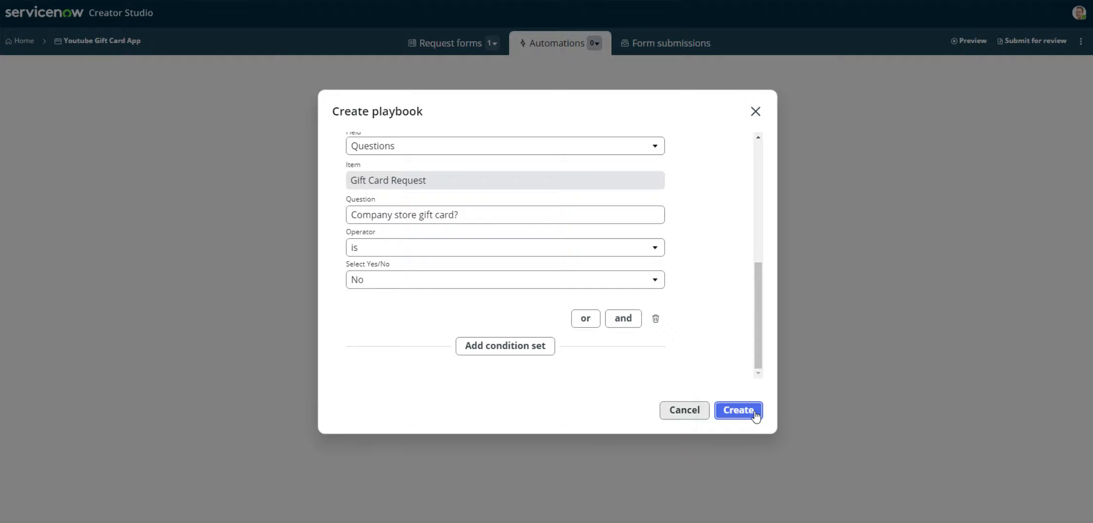
left_click(756, 411)
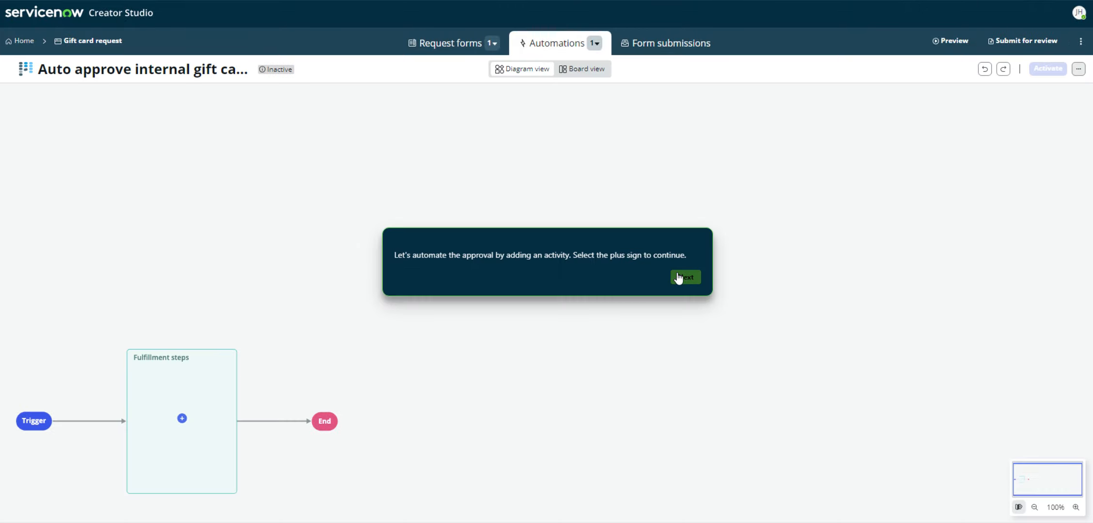
left_click(684, 278)
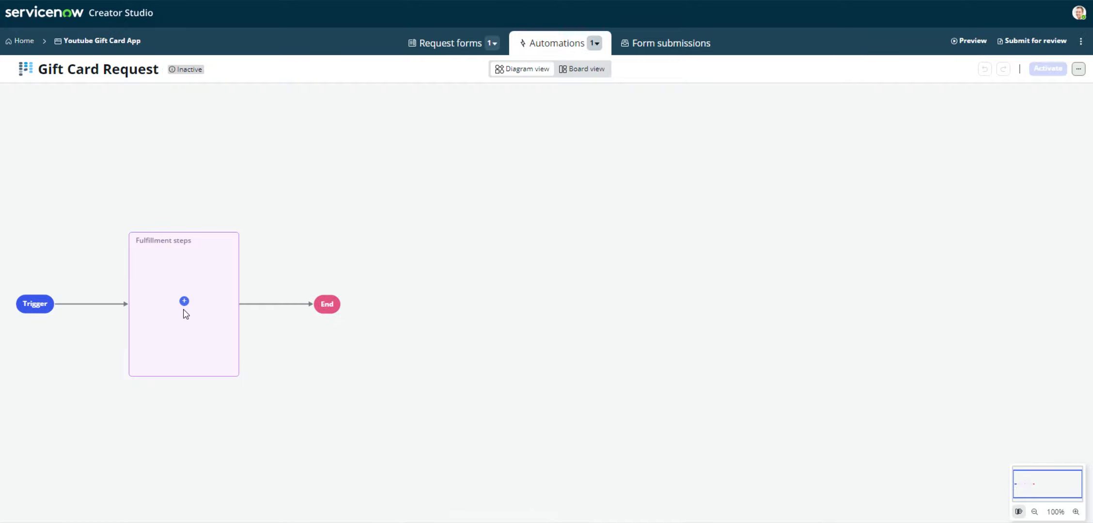
Add a Request approval activity to the live playbook's Fulfillment steps, with the requestor's manager as approver
left_click(184, 302)
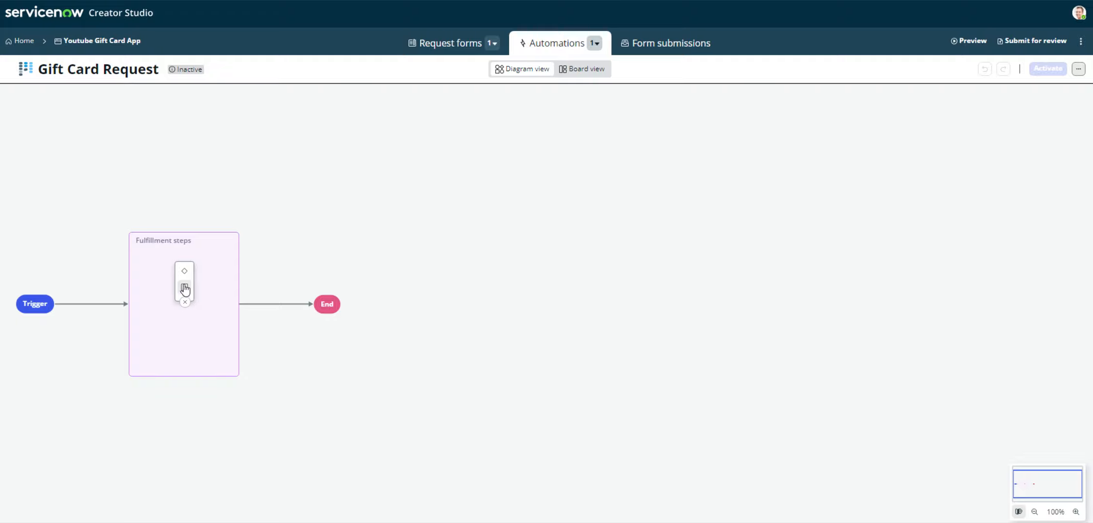
left_click(185, 288)
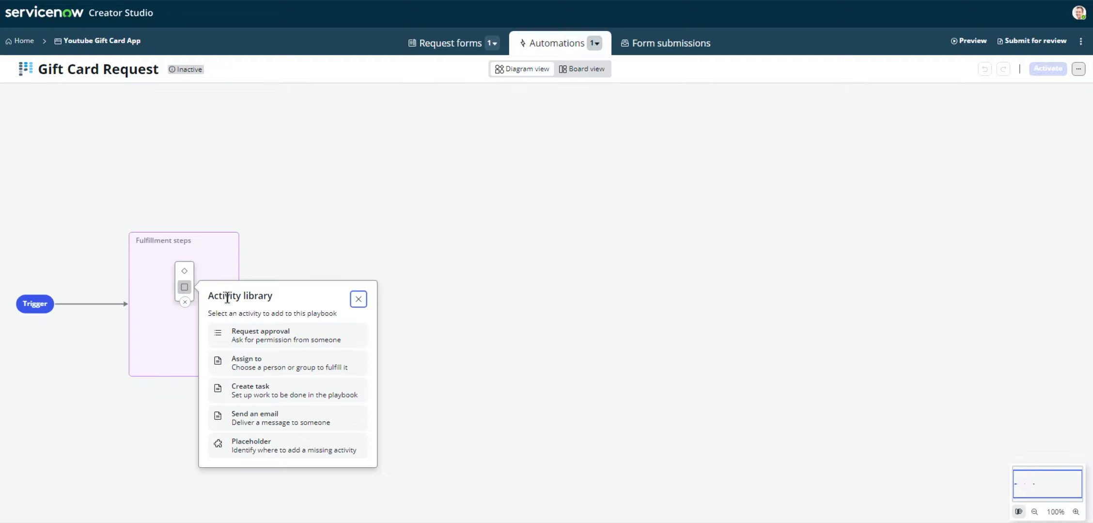
left_click(304, 342)
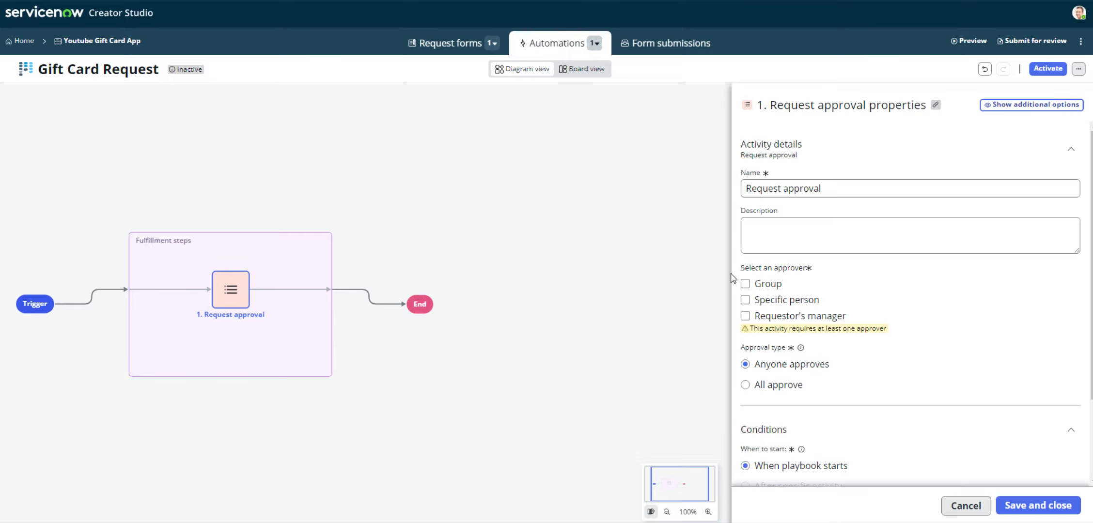
left_click(745, 316)
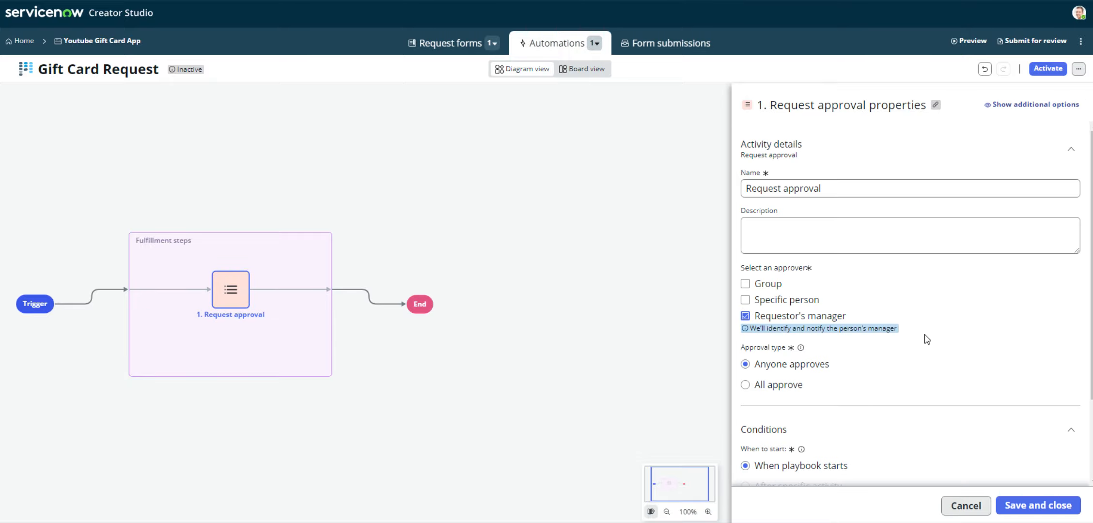
scroll(933, 337, "down", 2)
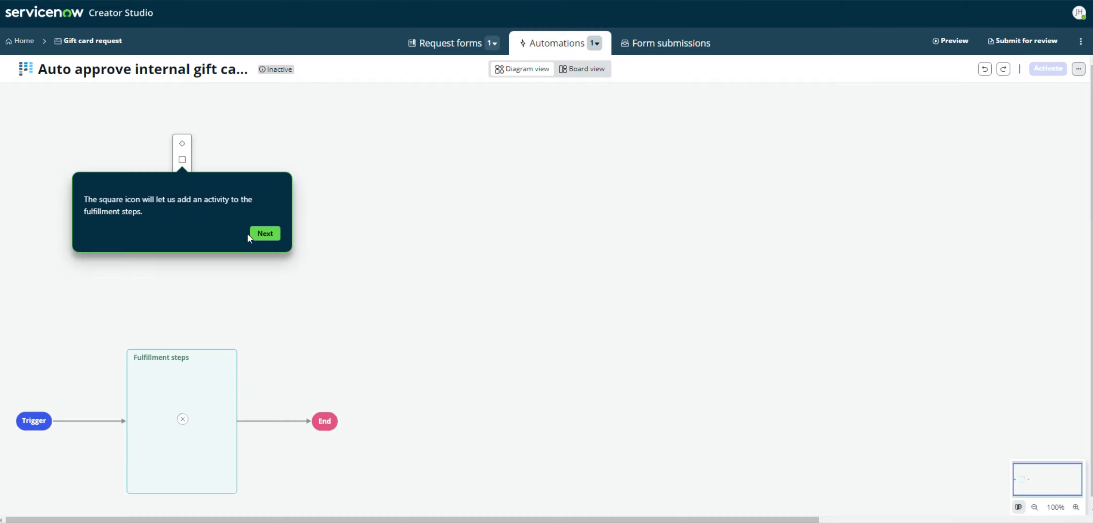
Advance the guided demo through its manager approval activity, and save the live playbook's first Request approval activity
left_click(263, 233)
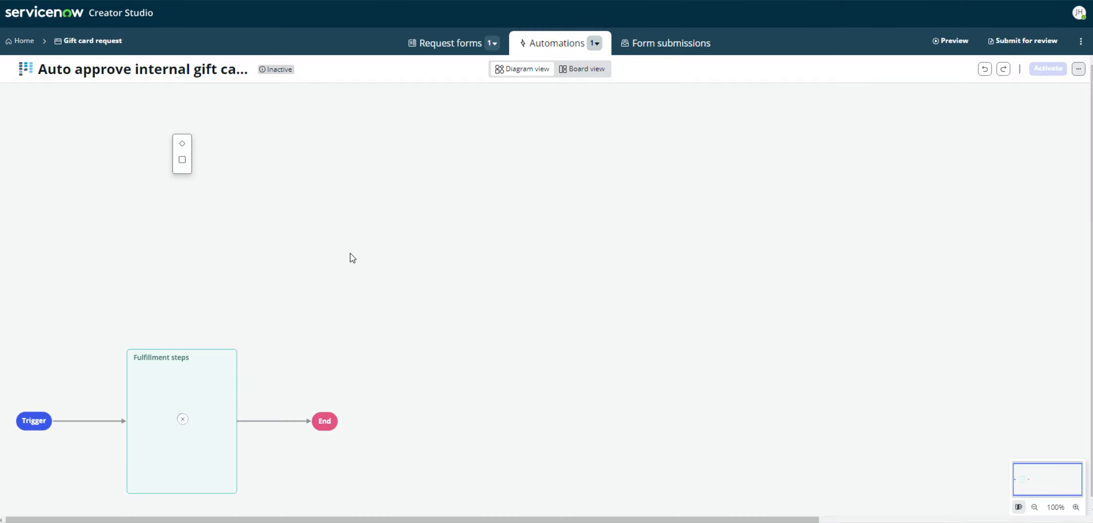
left_click(558, 231)
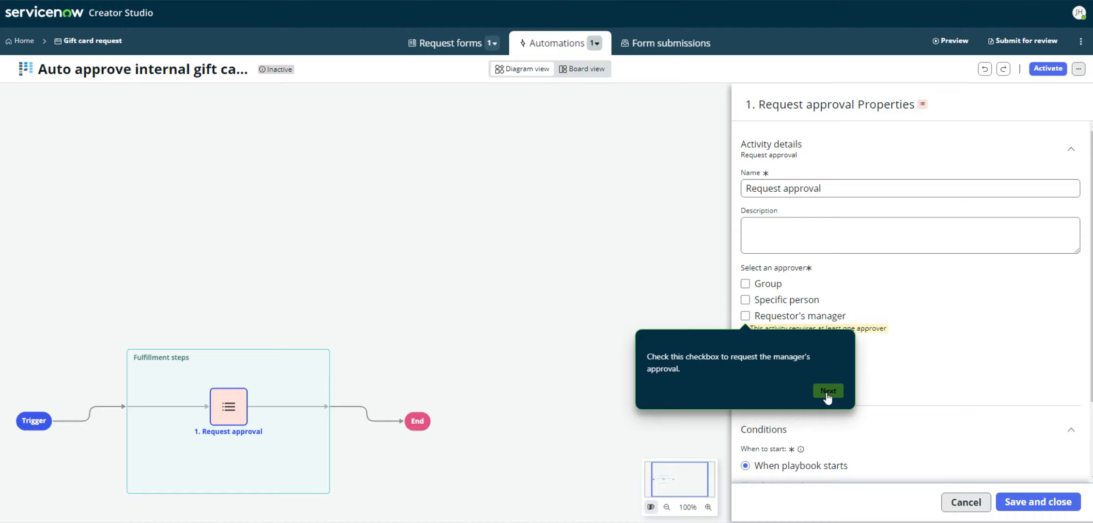
left_click(828, 391)
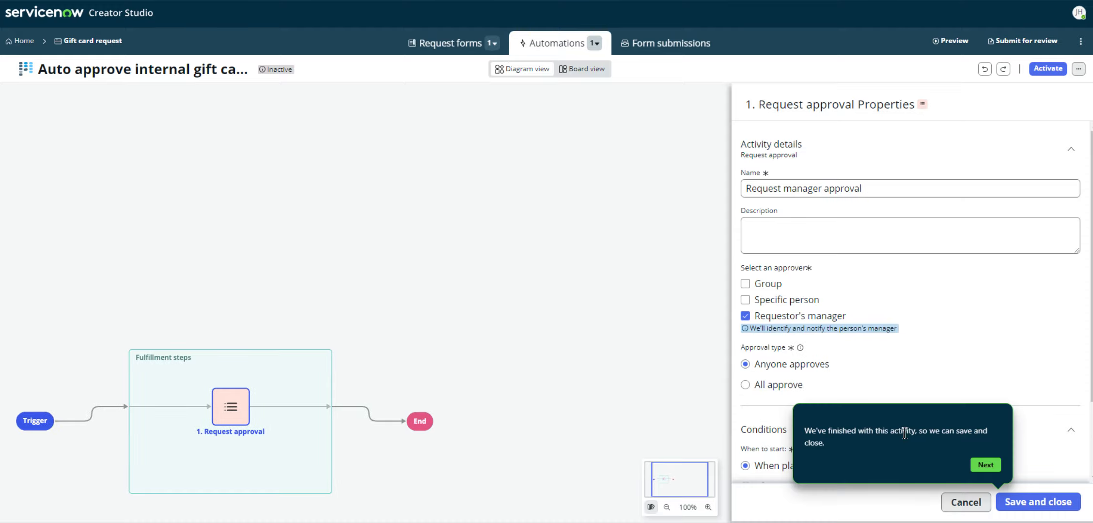
left_click(986, 464)
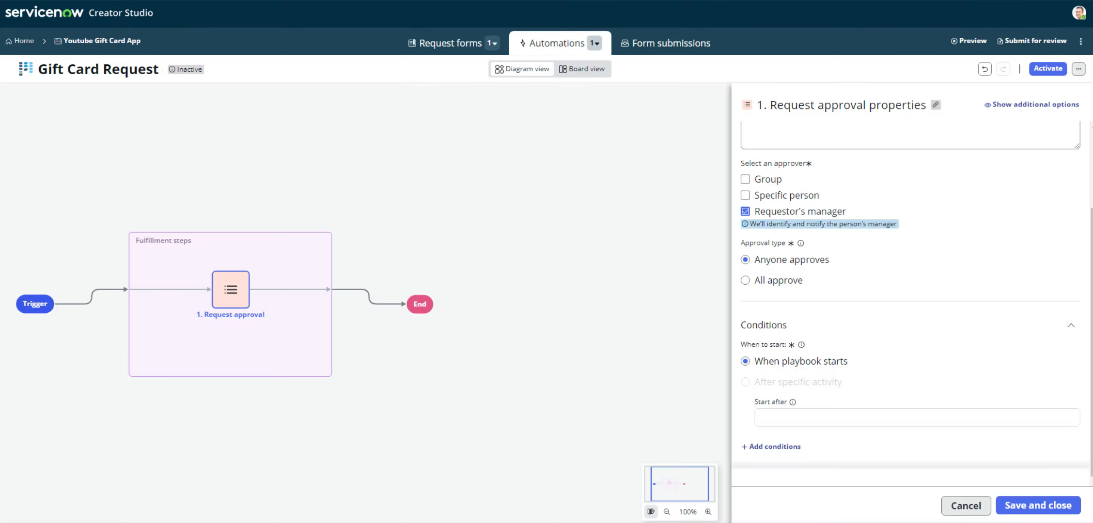
left_click(1038, 505)
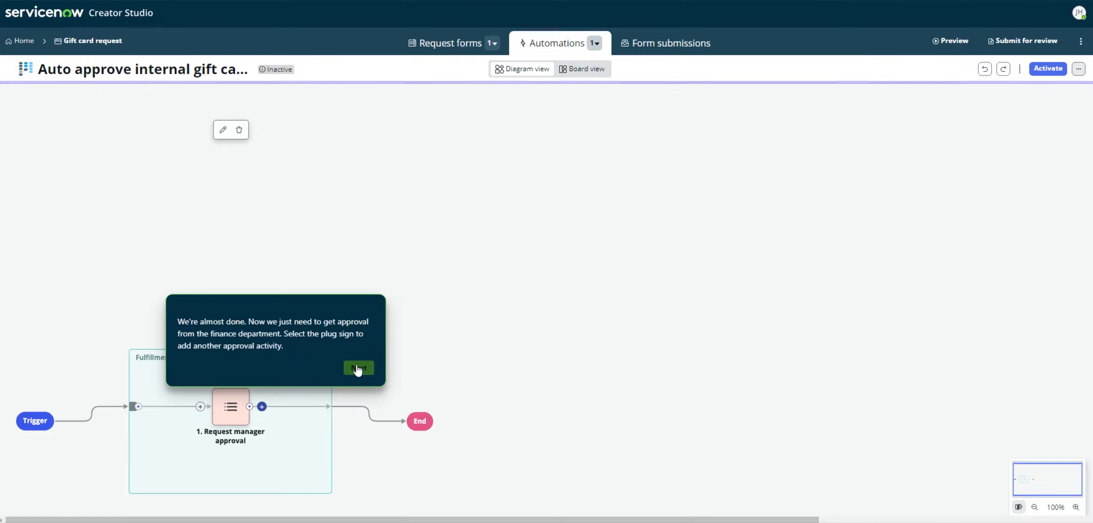
Advance the guided demo, and add a second Request approval activity after the first in the live playbook, with a group as approver
left_click(358, 370)
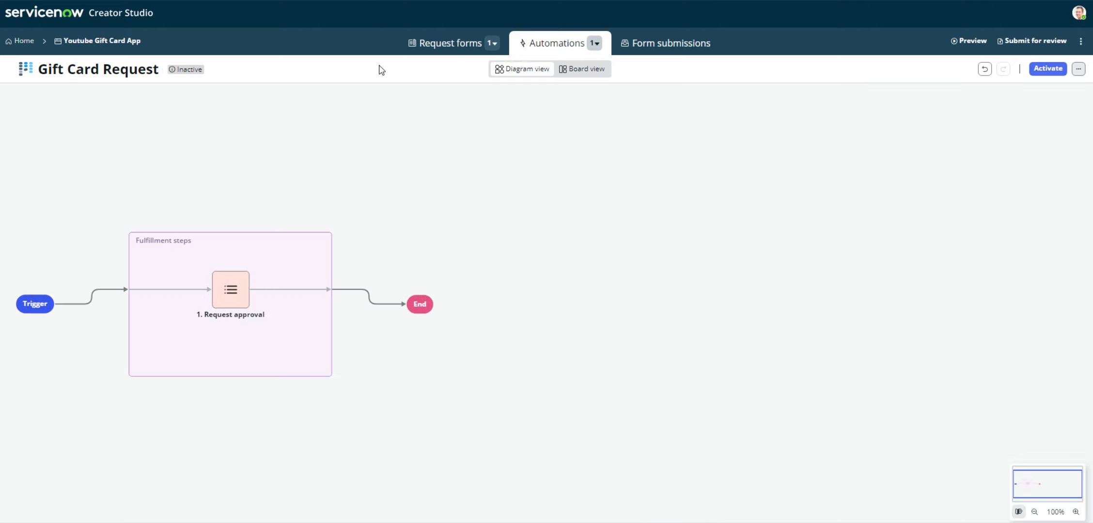
left_click(262, 289)
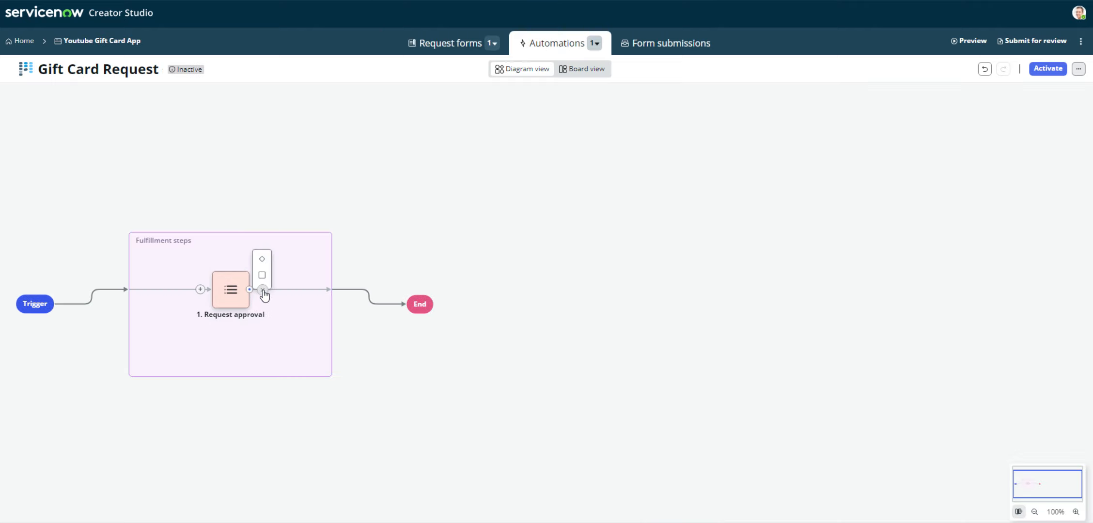
left_click(262, 275)
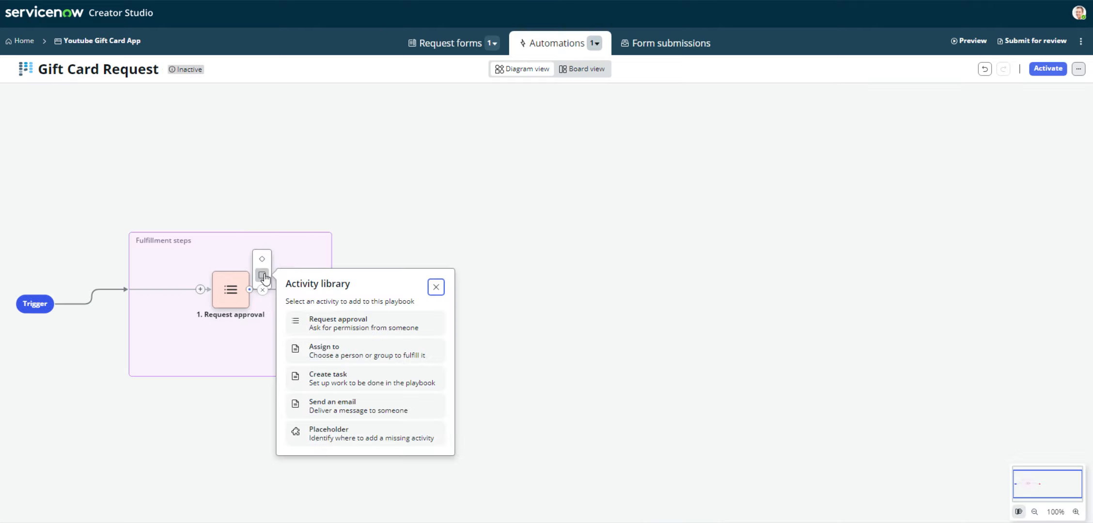
left_click(369, 326)
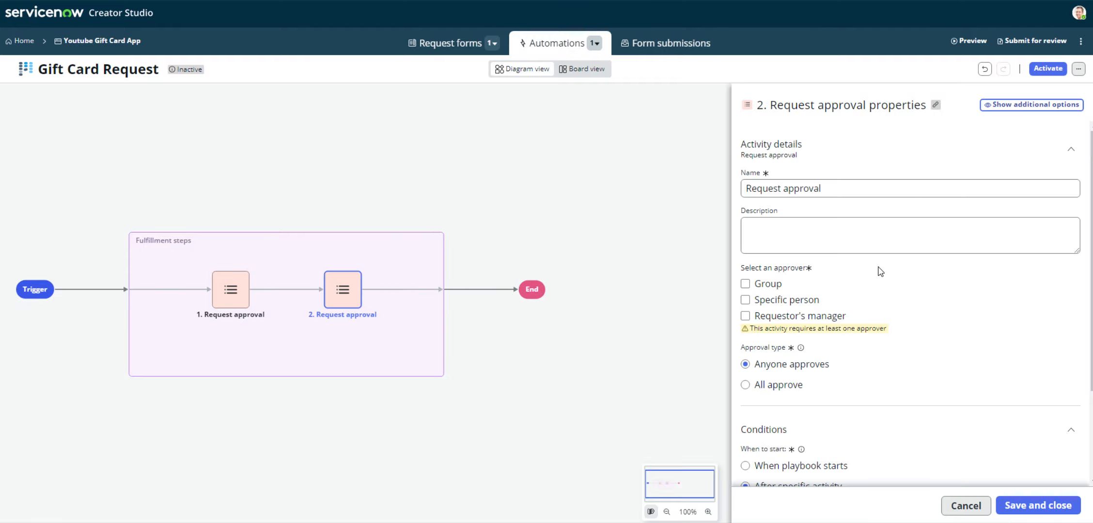
left_click(746, 284)
Try to find a finance group for the second Request approval activity's approver
left_click(764, 308)
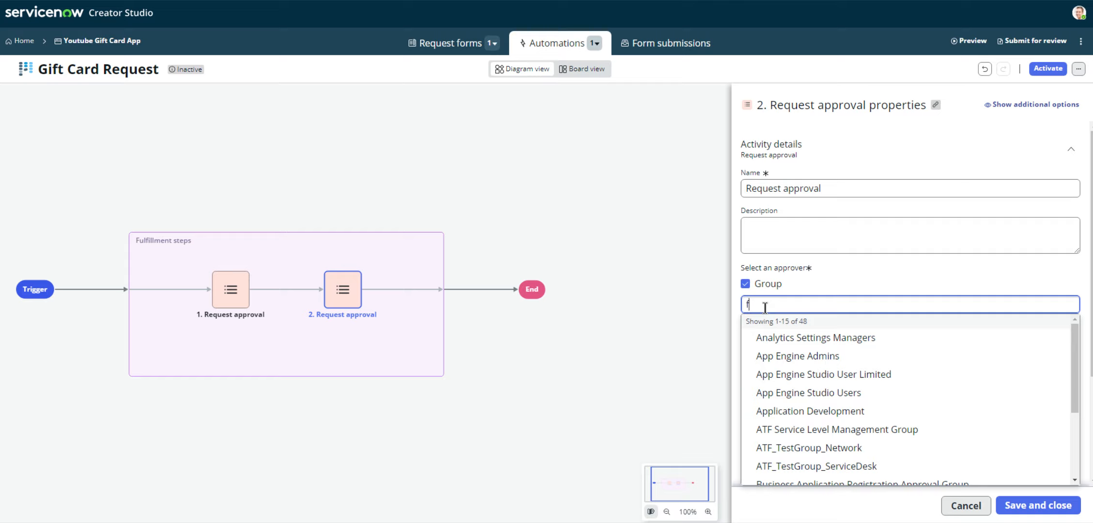
type("fuba")
key("BackSpace")
key("BackSpace")
key("BackSpace")
type("inanc")
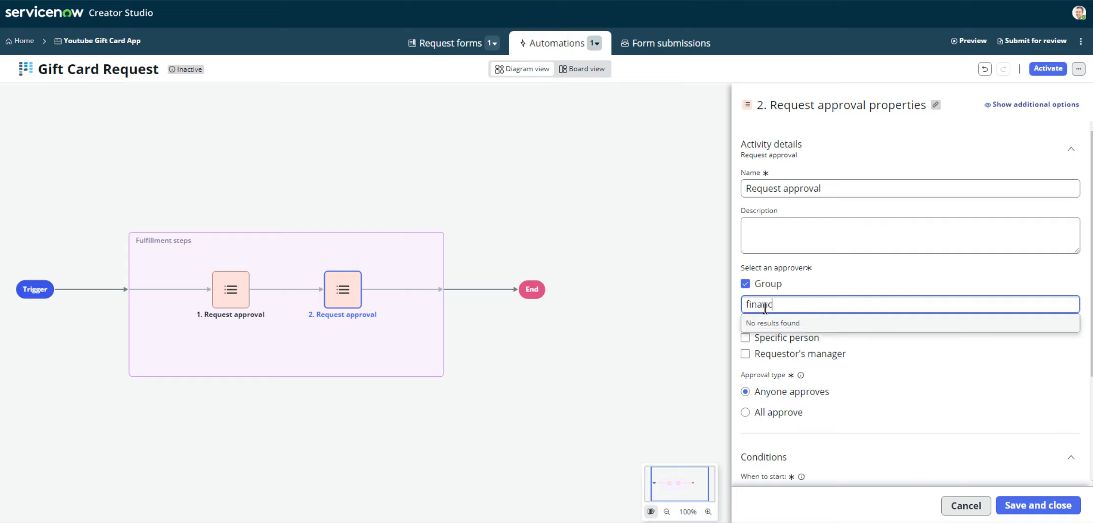
key("BackSpace")
key("BackSpace")
key("BackSpace")
key("BackSpace")
key("BackSpace")
key("BackSpace")
Choose the Software group as the only approver of the second Request approval activity
type("soft")
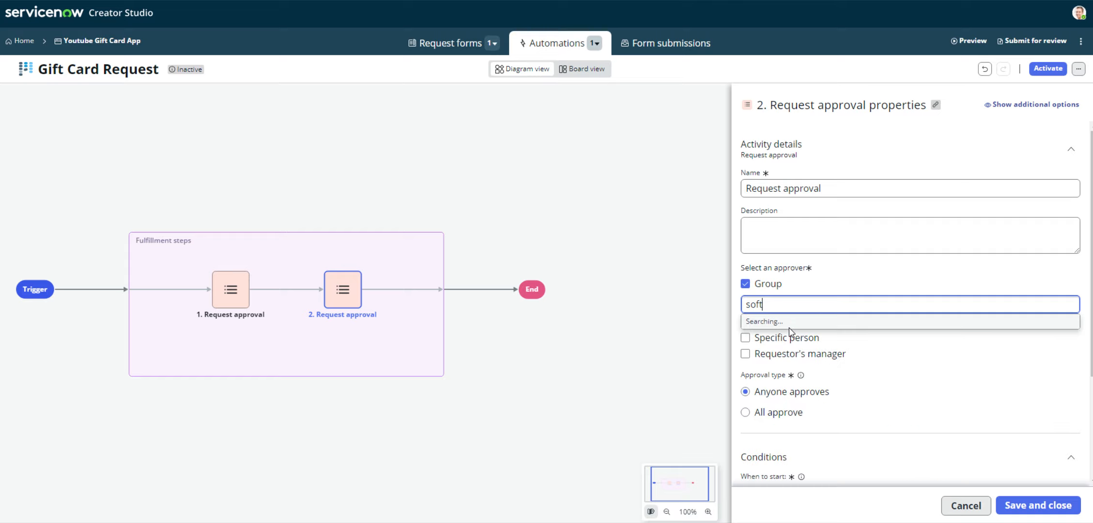
type("w")
left_click(805, 335)
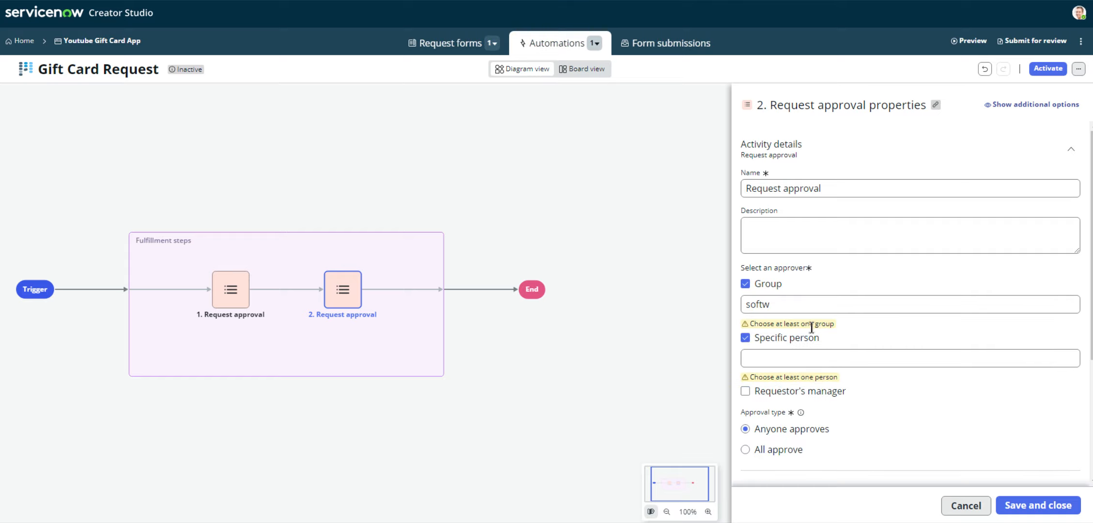
left_click(760, 337)
left_click(786, 310)
type("a")
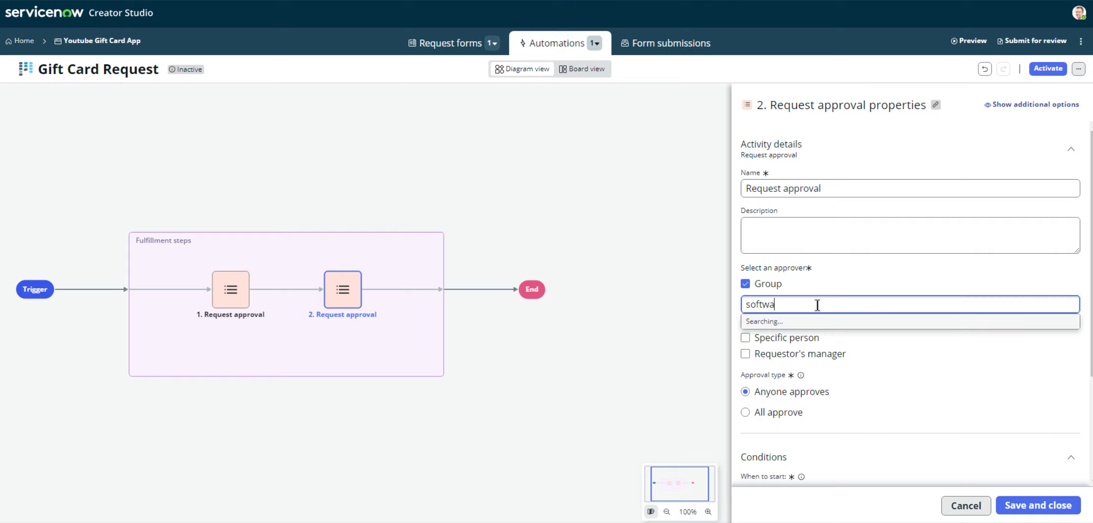
left_click(833, 333)
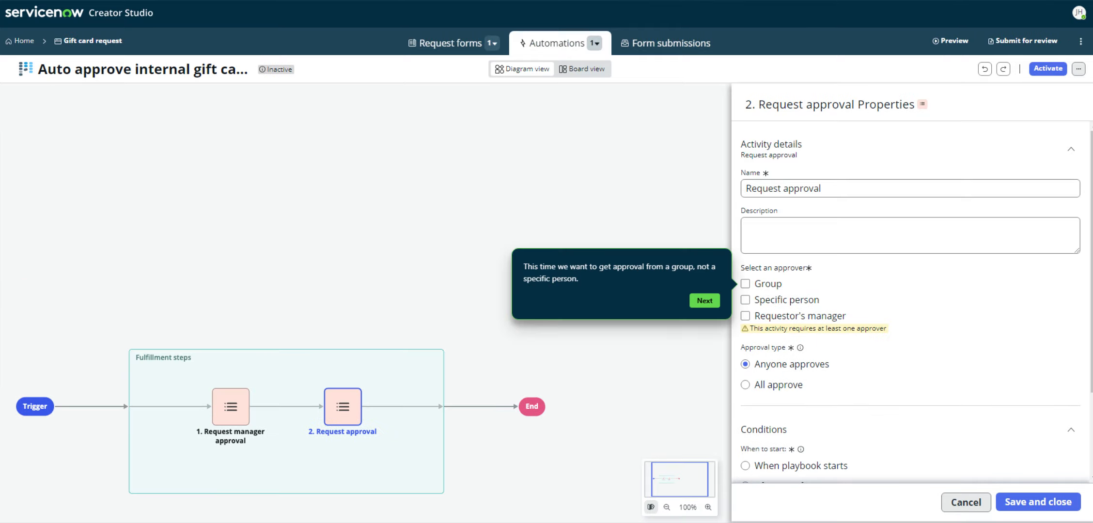
Advance the guided demo through its finance group approval, and save the live playbook's second Request approval activity
left_click(695, 300)
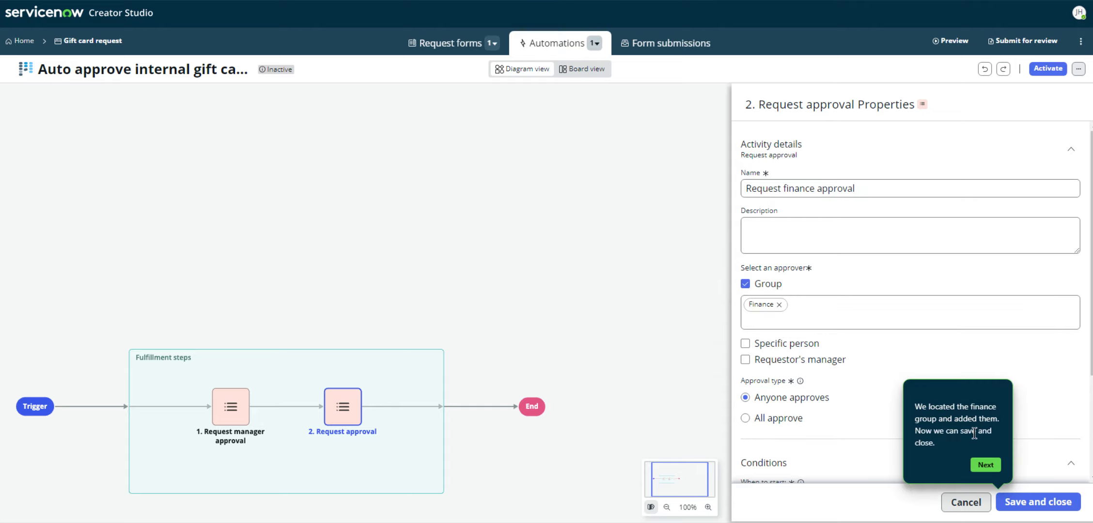
left_click(990, 469)
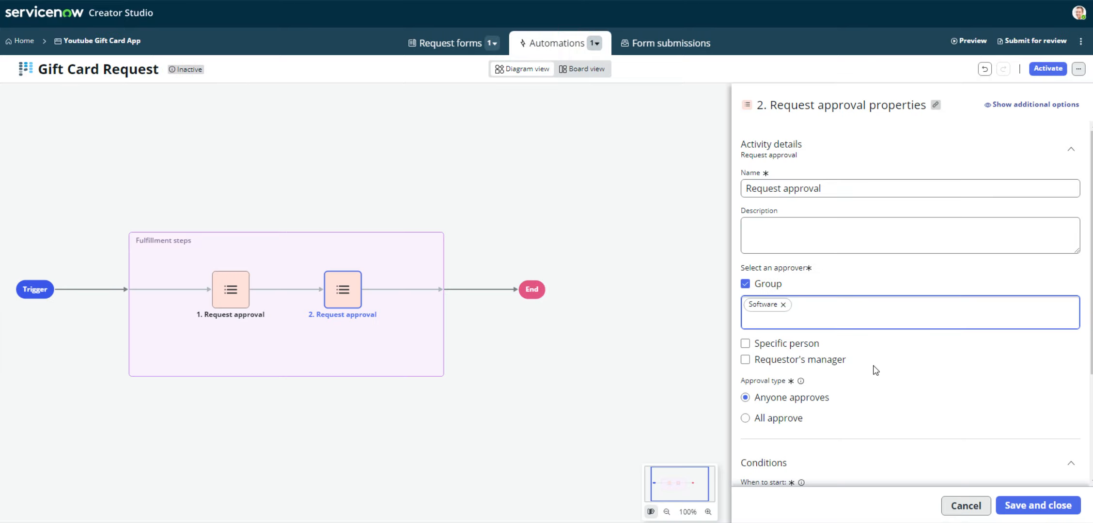
scroll(875, 370, "down", 5)
scroll(1030, 490, "down", 1)
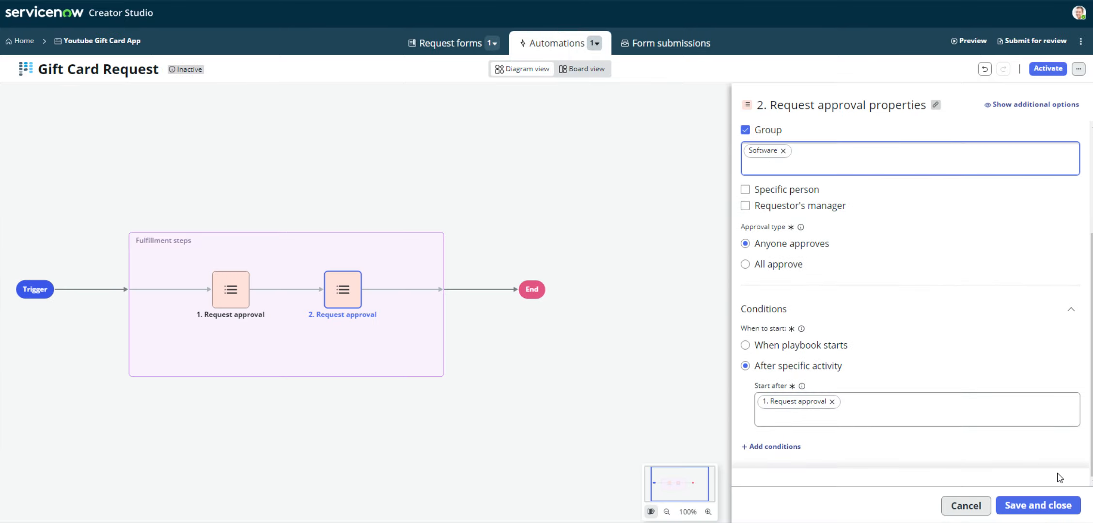
left_click(1064, 504)
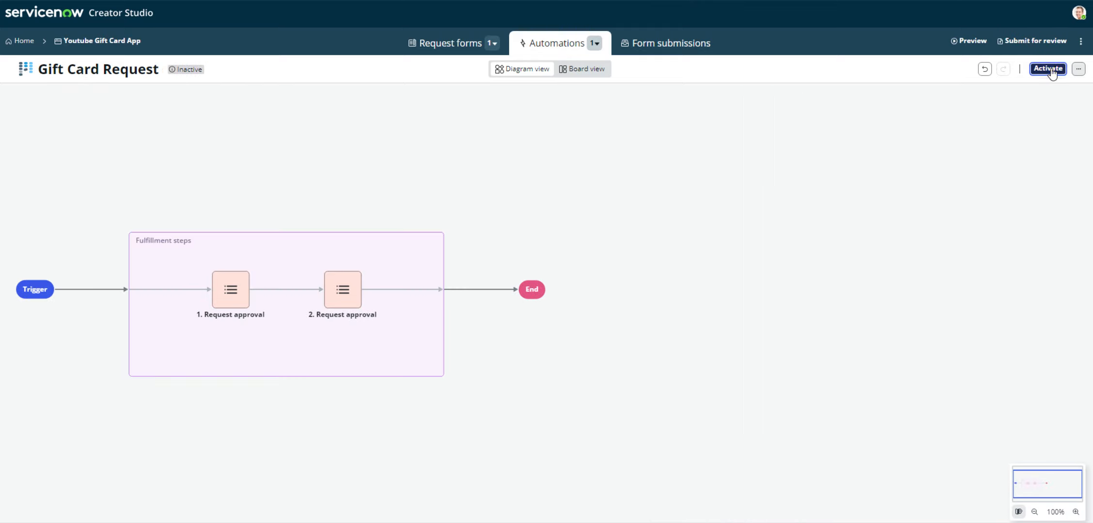
Activate the live playbook, and advance the guided demo past activation and form submissions to the app preview
left_click(1049, 70)
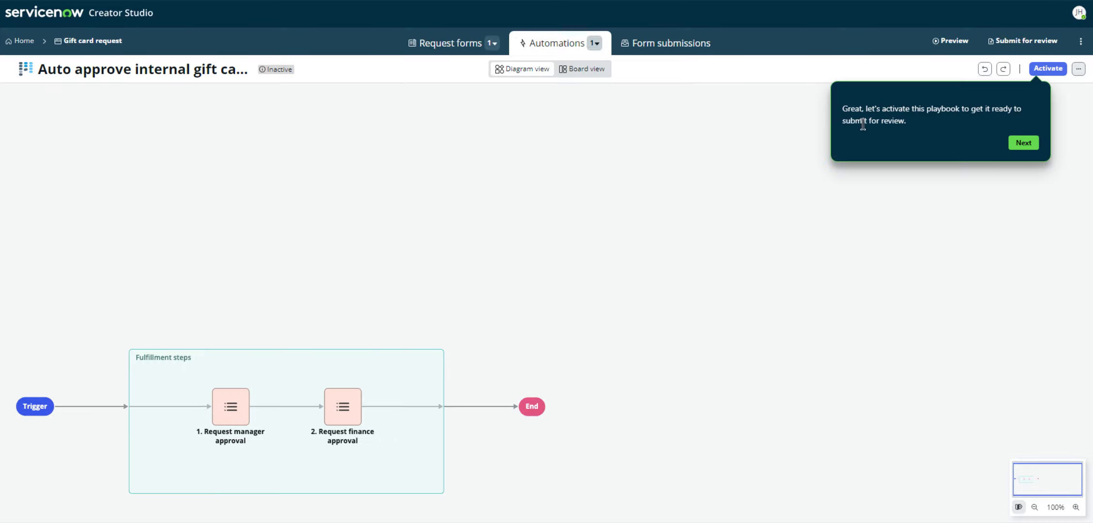
left_click(1023, 141)
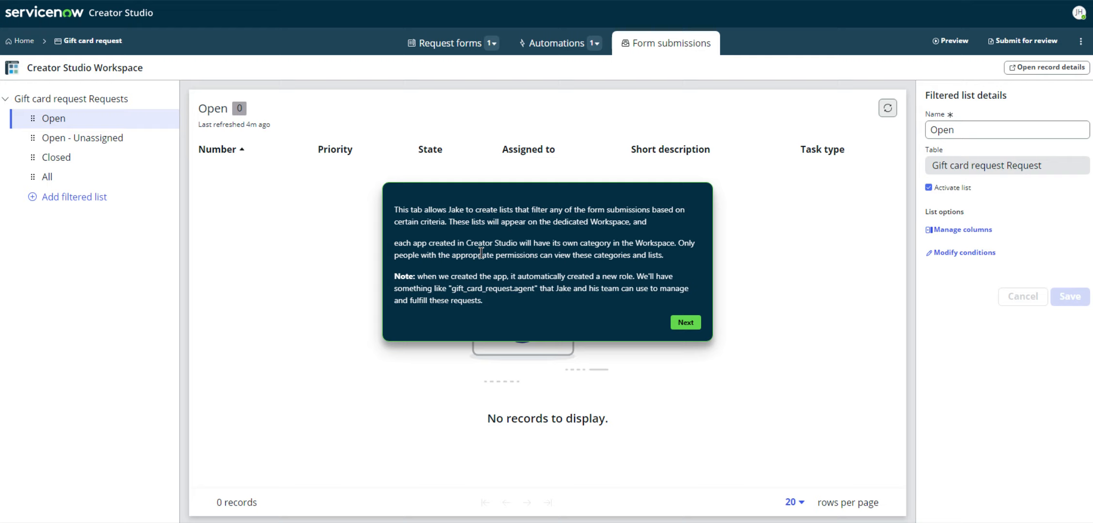
left_click(679, 323)
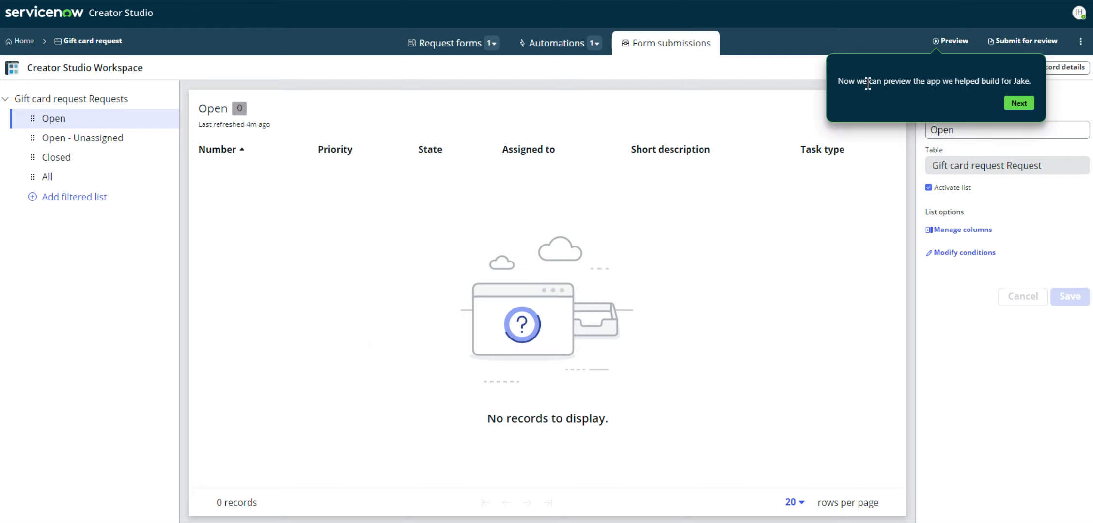
left_click(1019, 104)
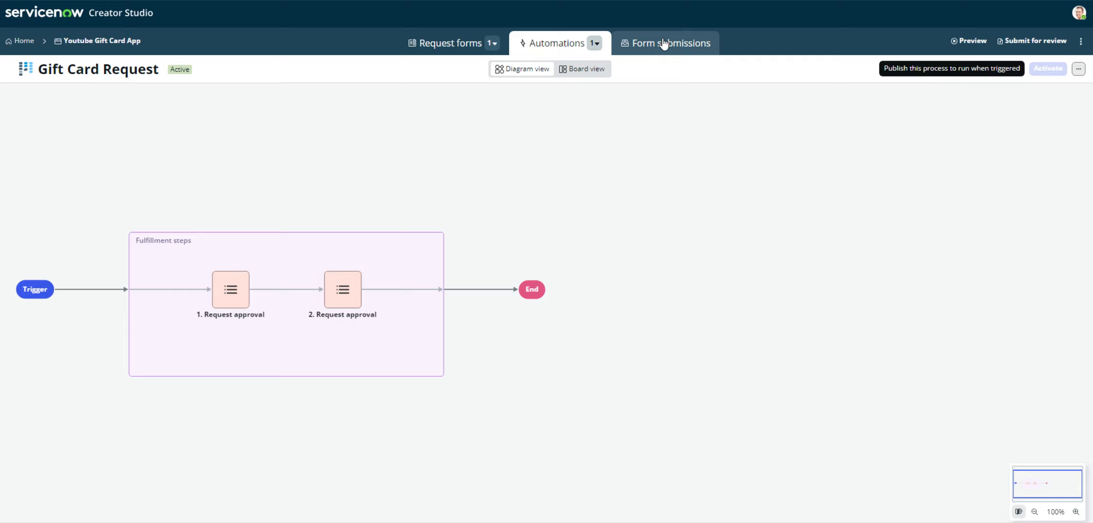
View the live app's form submissions, and examine the Gift Card Request form's portal preview with "Company store gift card?" set to No
left_click(664, 44)
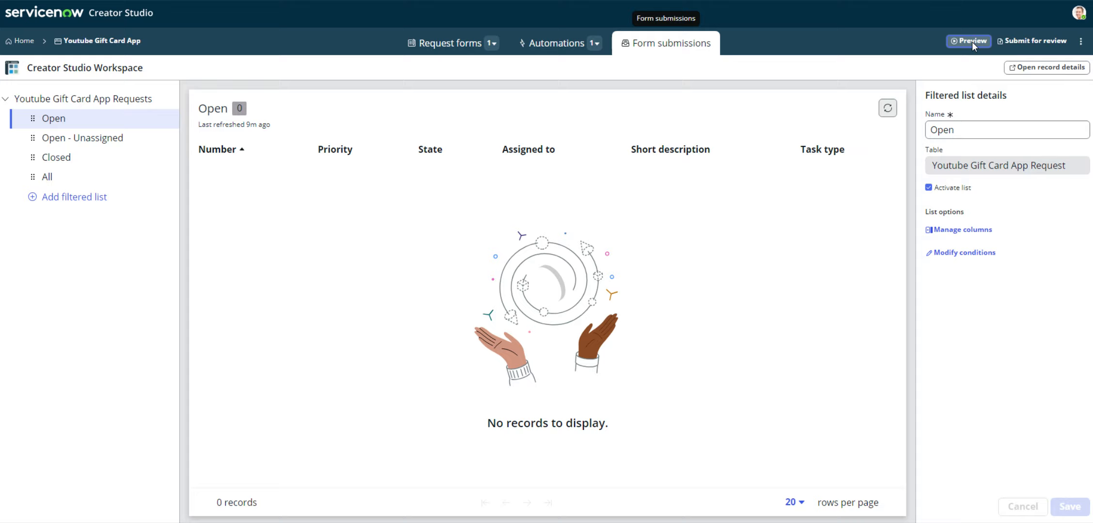
left_click(972, 42)
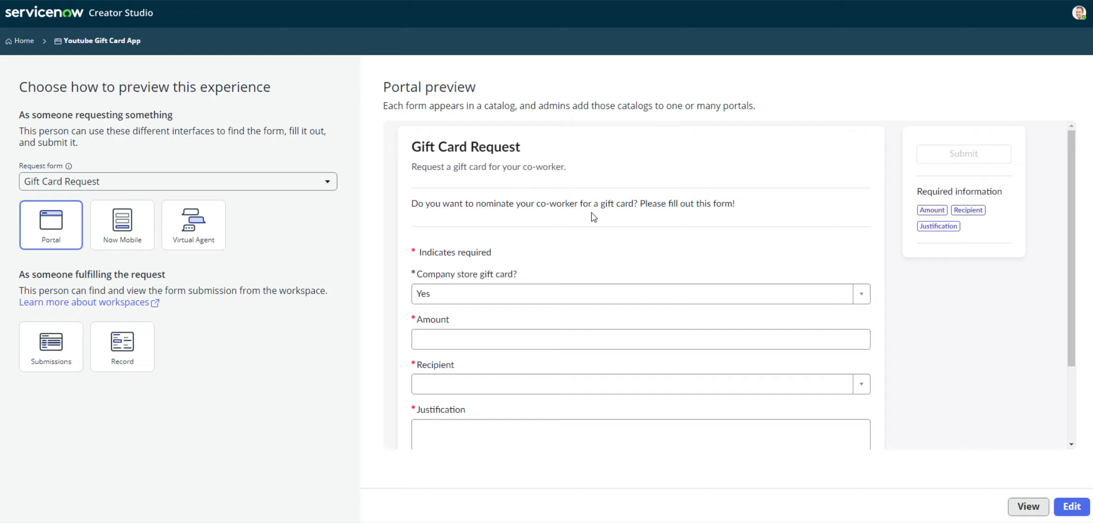
scroll(549, 240, "down", 1)
left_click(464, 240)
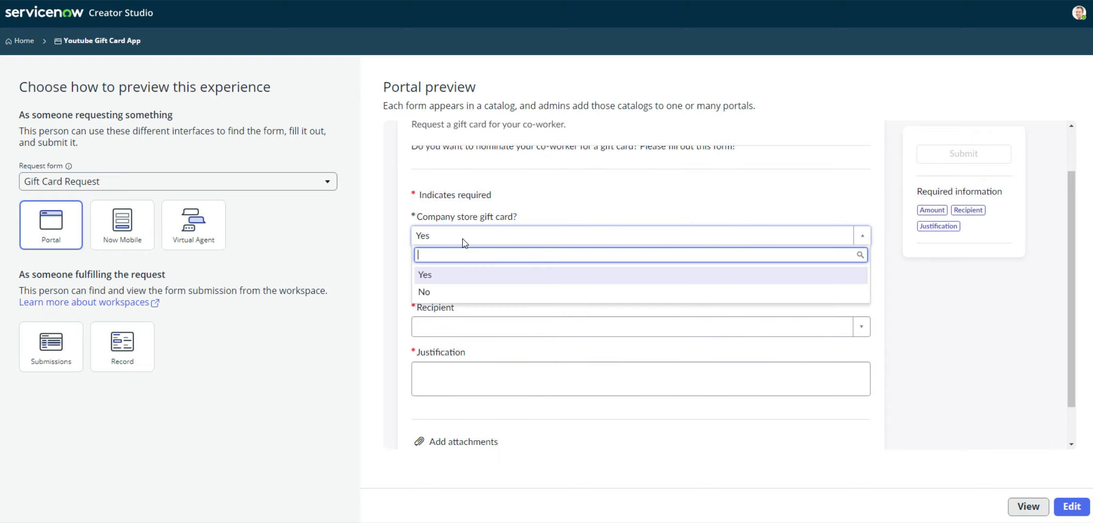
left_click(464, 293)
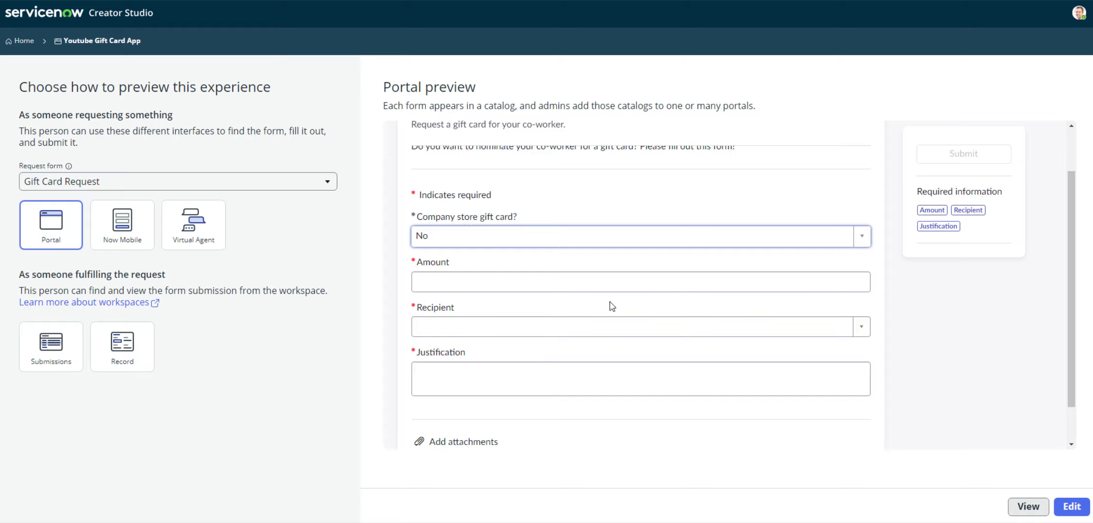
scroll(455, 363, "down", 2)
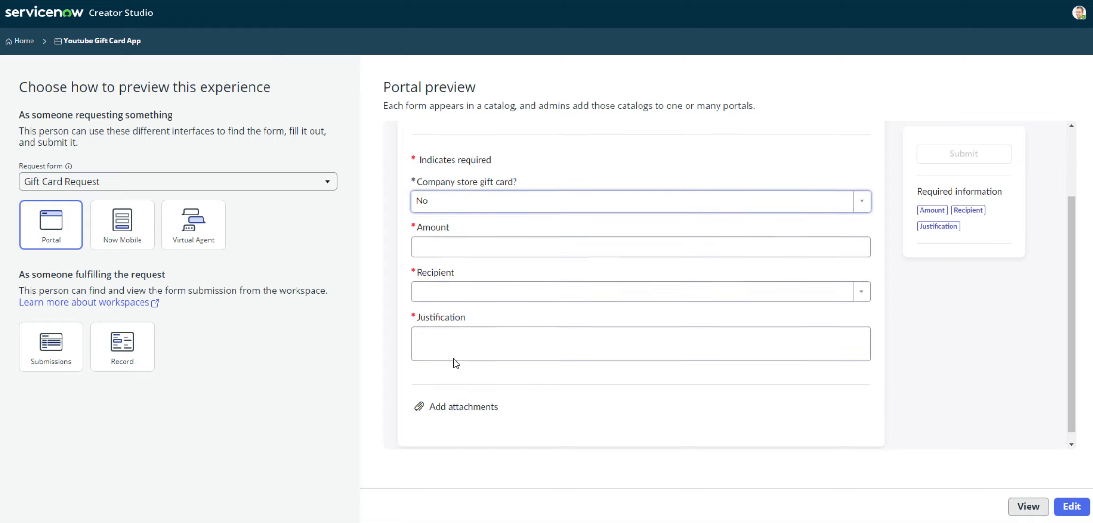
scroll(493, 328, "up", 3)
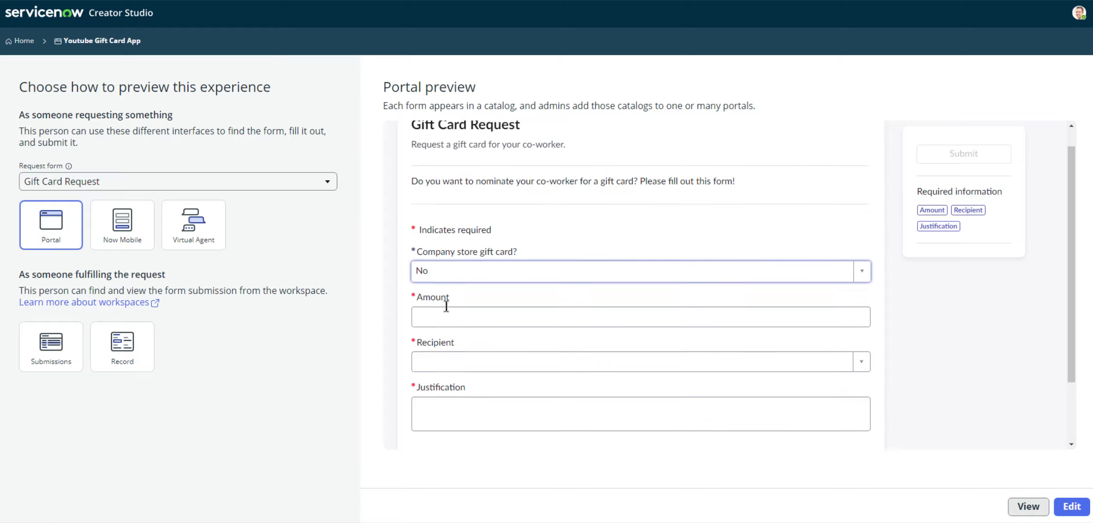
scroll(447, 302, "down", 2)
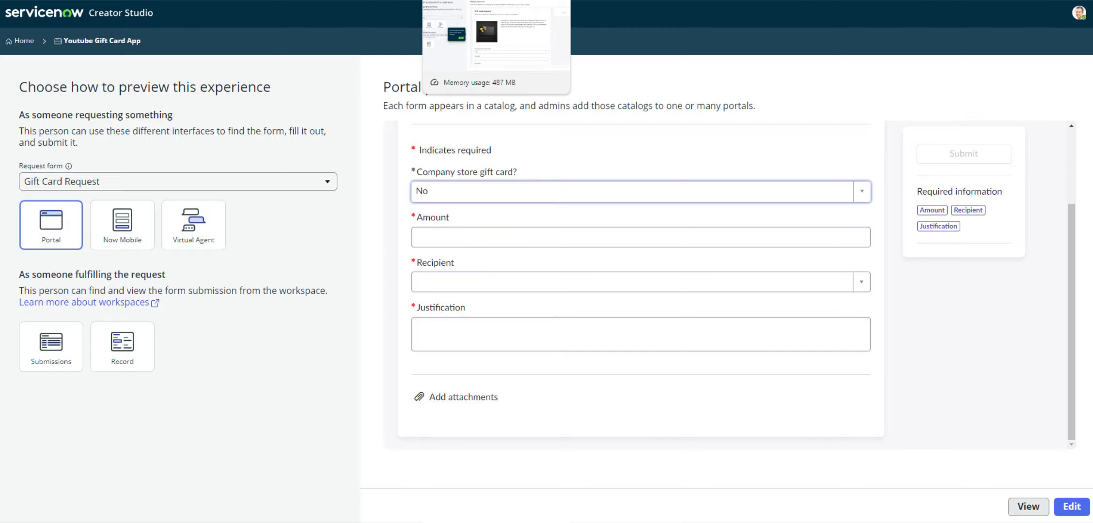
Examine how the Gift Card Request form looks in the Now Mobile and Virtual Agent previews
left_click(139, 237)
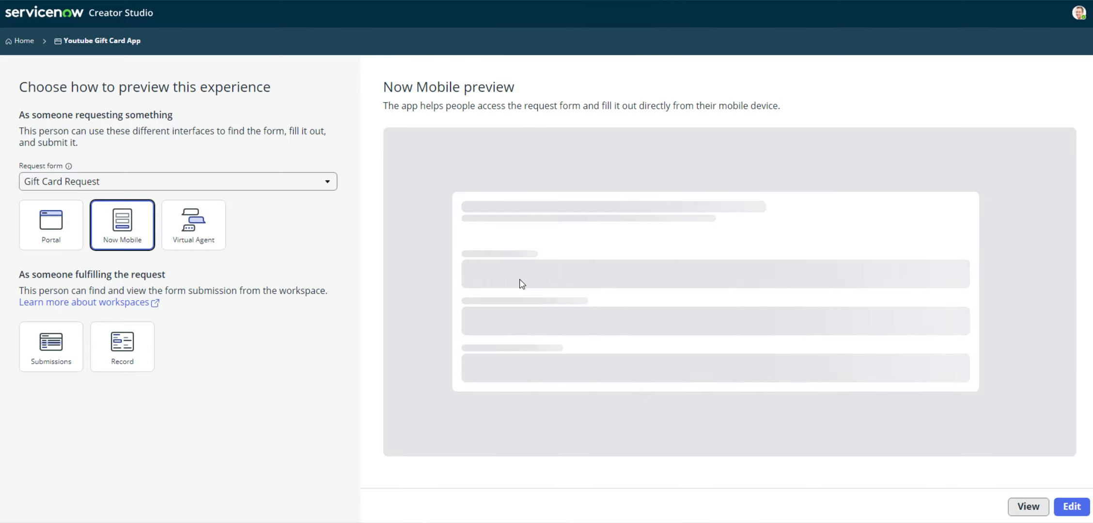
scroll(681, 265, "down", 3)
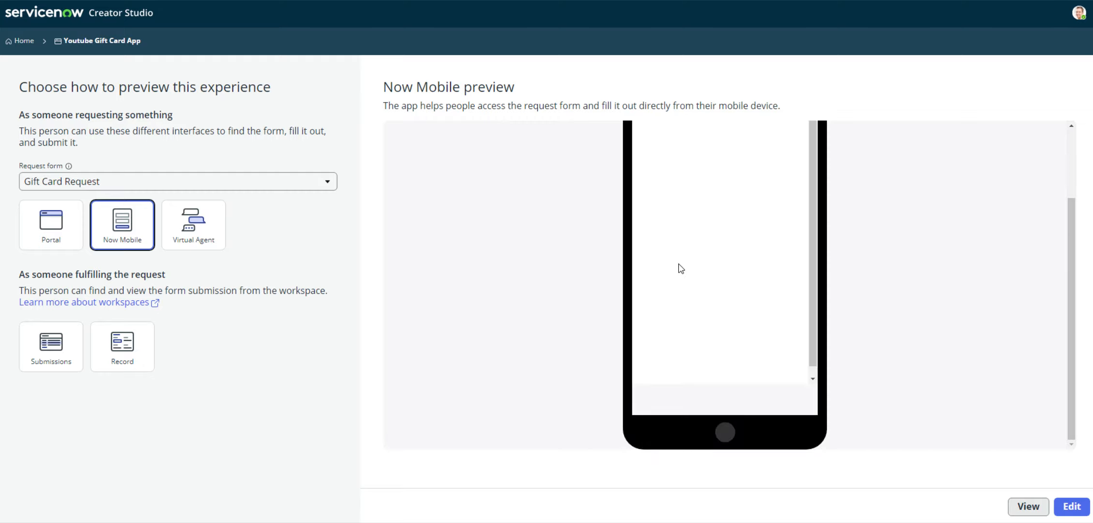
scroll(681, 268, "up", 3)
scroll(688, 276, "down", 5)
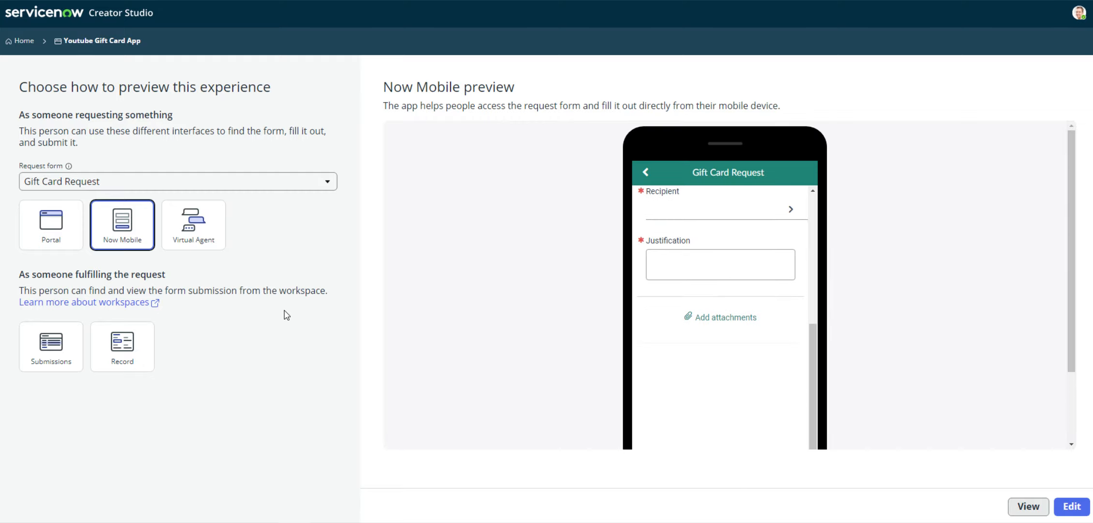
left_click(194, 222)
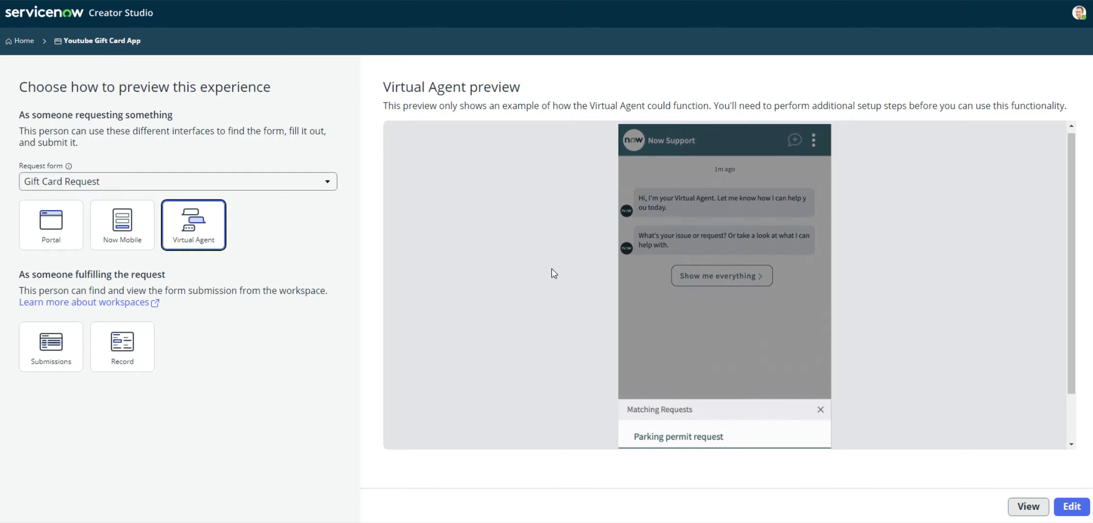
right_click(551, 269)
left_click(495, 309)
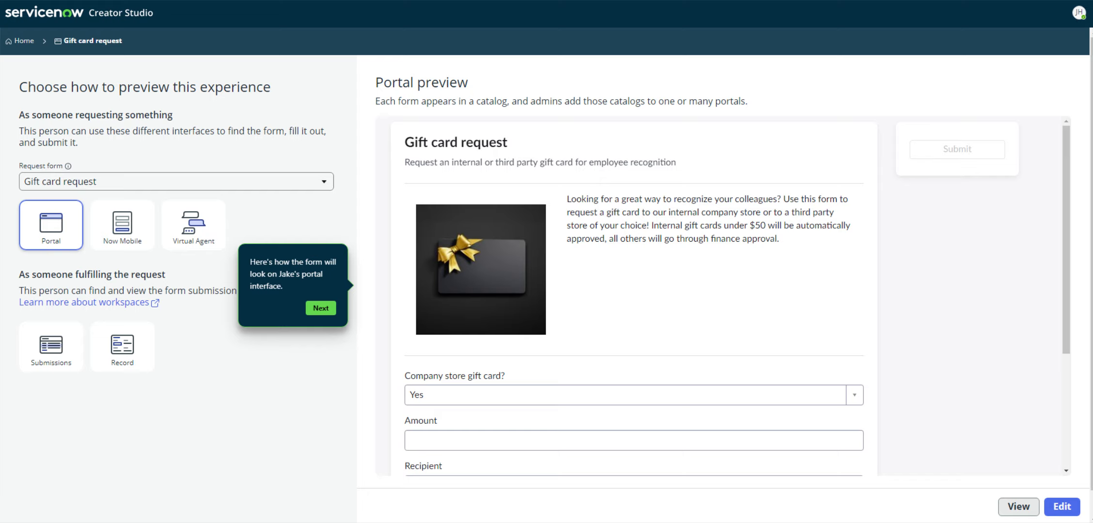
Advance the guided demo through its portal and mobile previews, and open the live gift card app for editing and submission for review
left_click(318, 309)
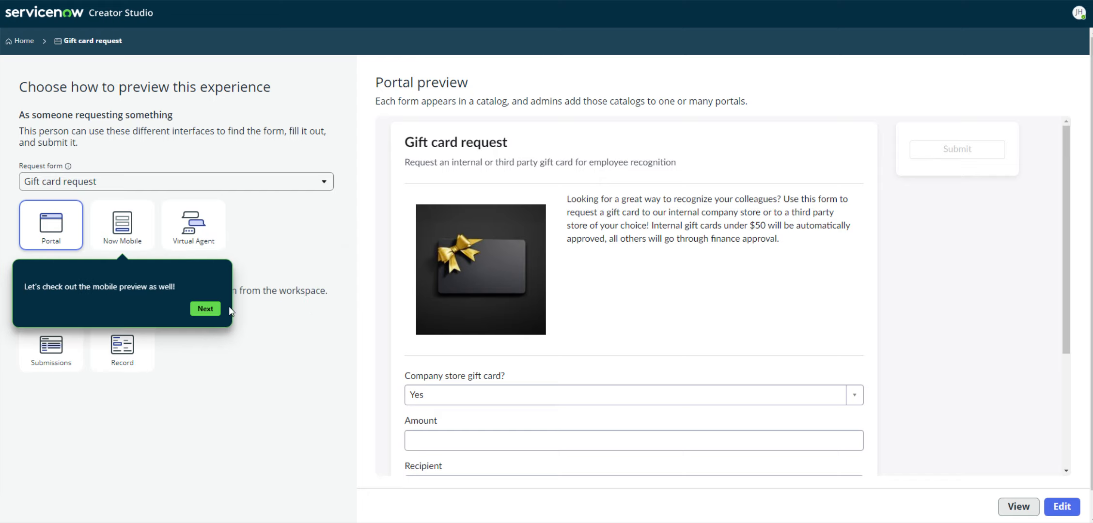
left_click(212, 310)
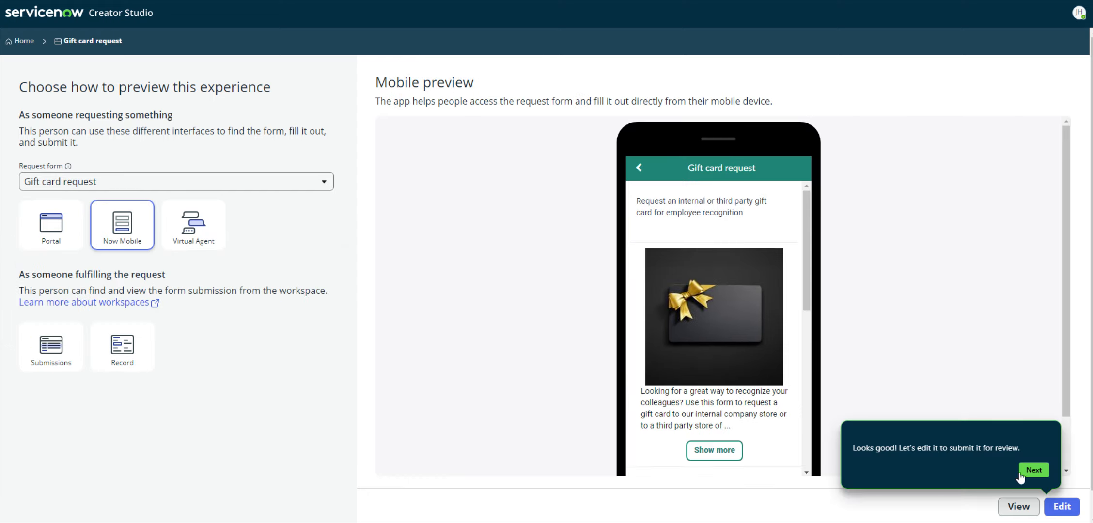
left_click(1018, 472)
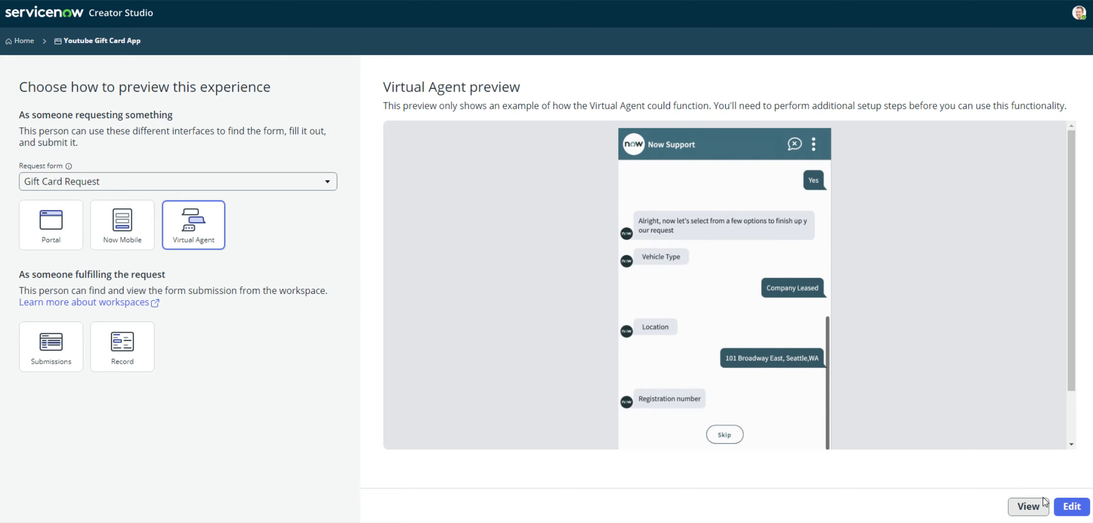
left_click(1073, 506)
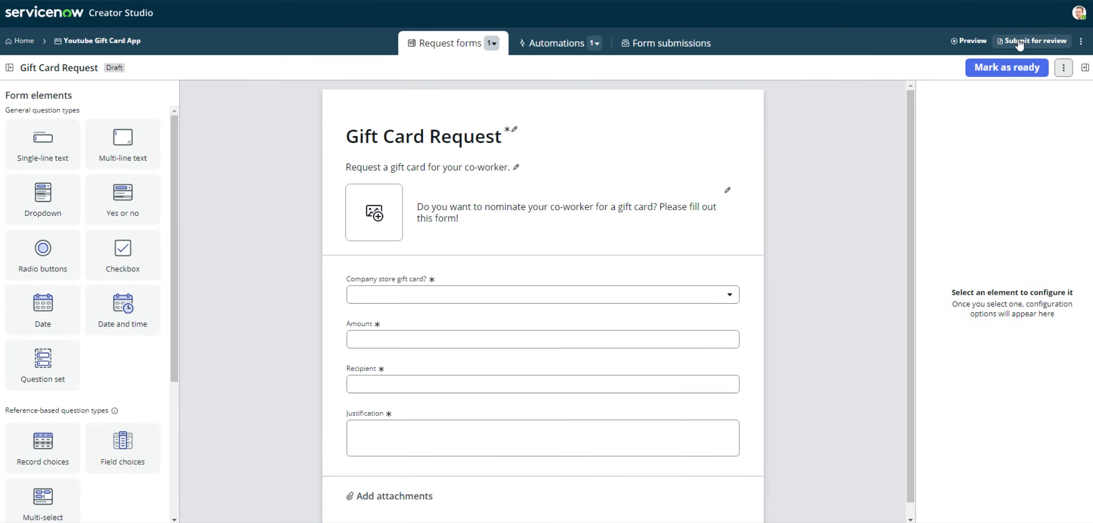
left_click(1020, 42)
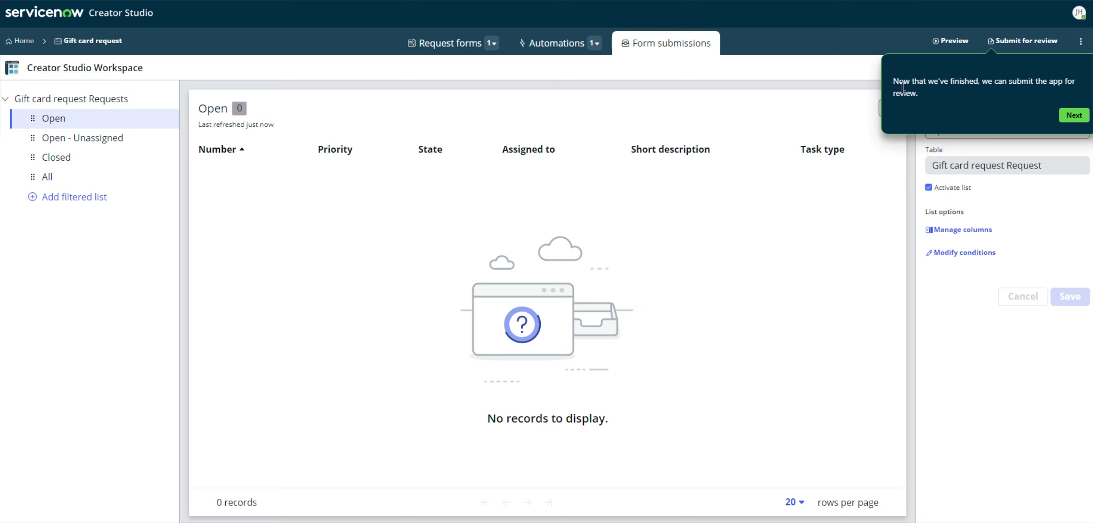
Submit the guided demo's Gift card request app for review, with its form and playbook, as version 1.1.0 with release notes "Initial version"
left_click(1073, 116)
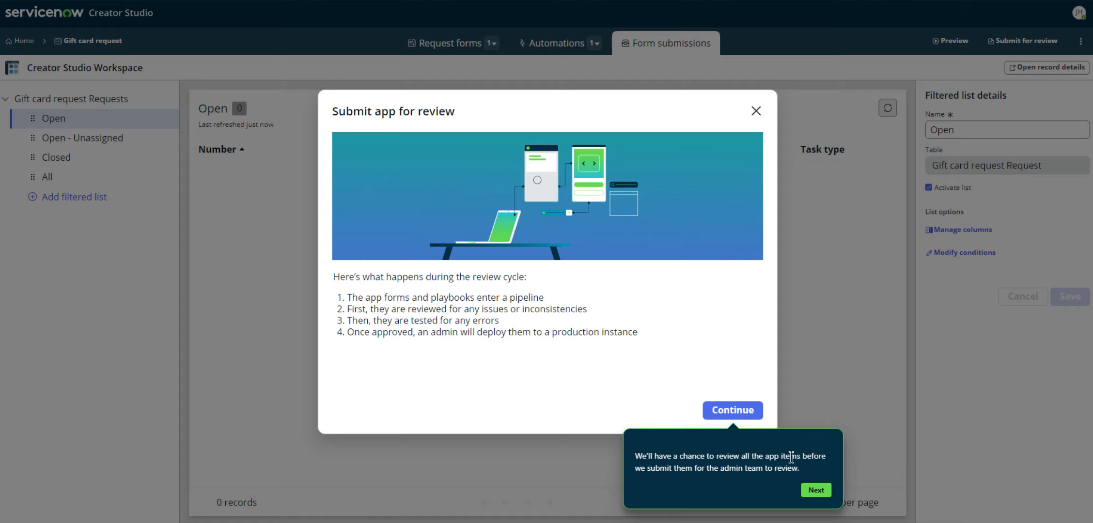
left_click(816, 491)
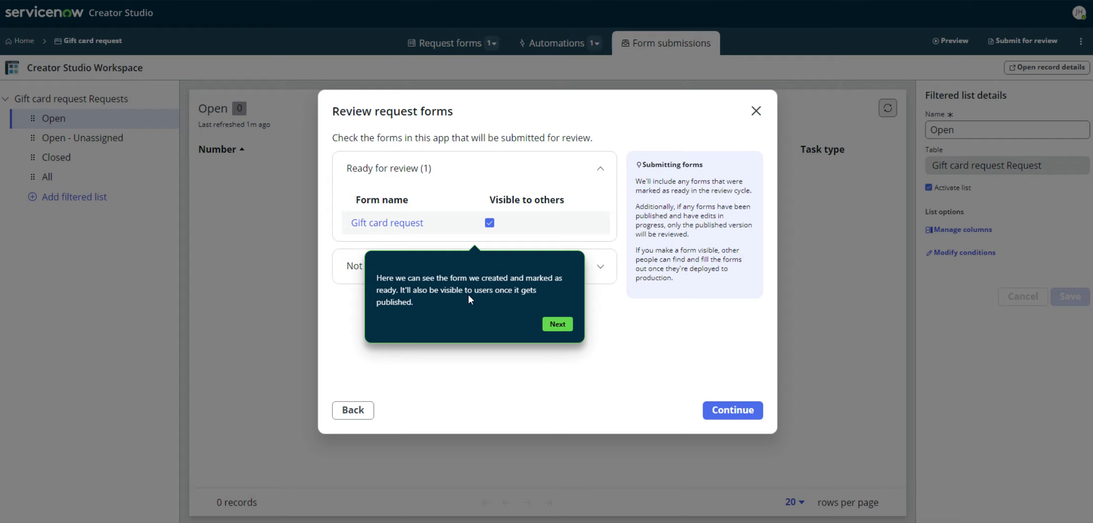
left_click(552, 325)
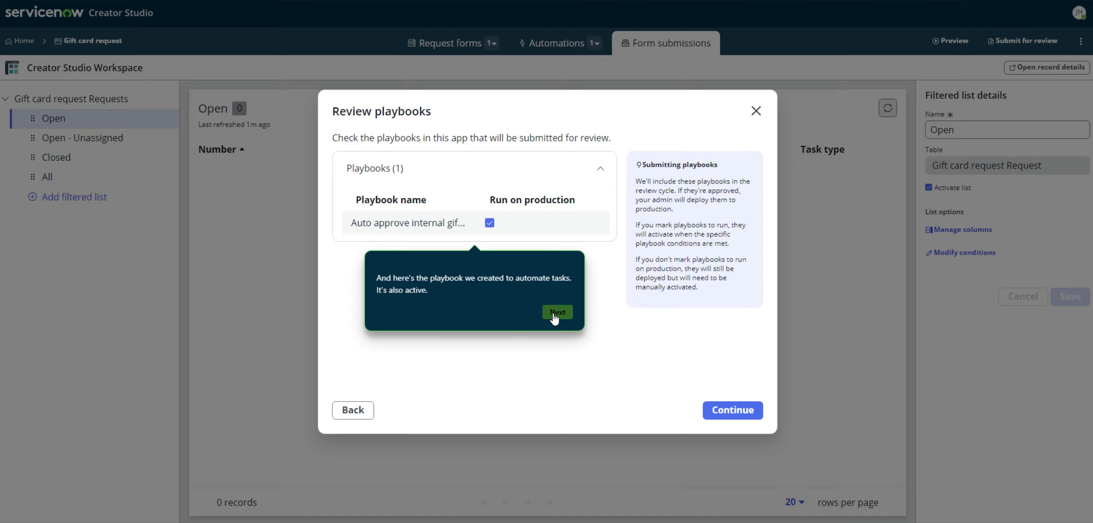
left_click(557, 315)
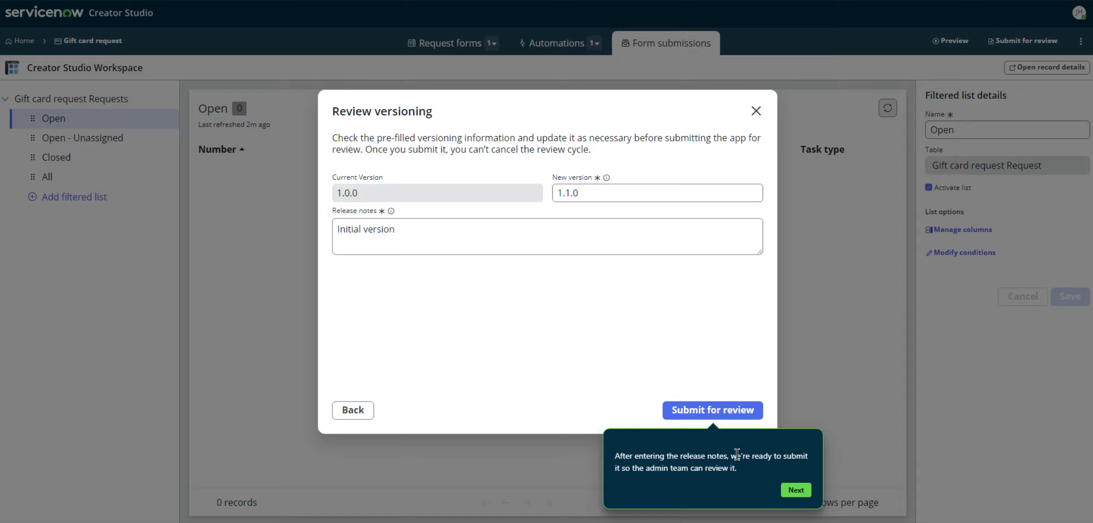
left_click(796, 490)
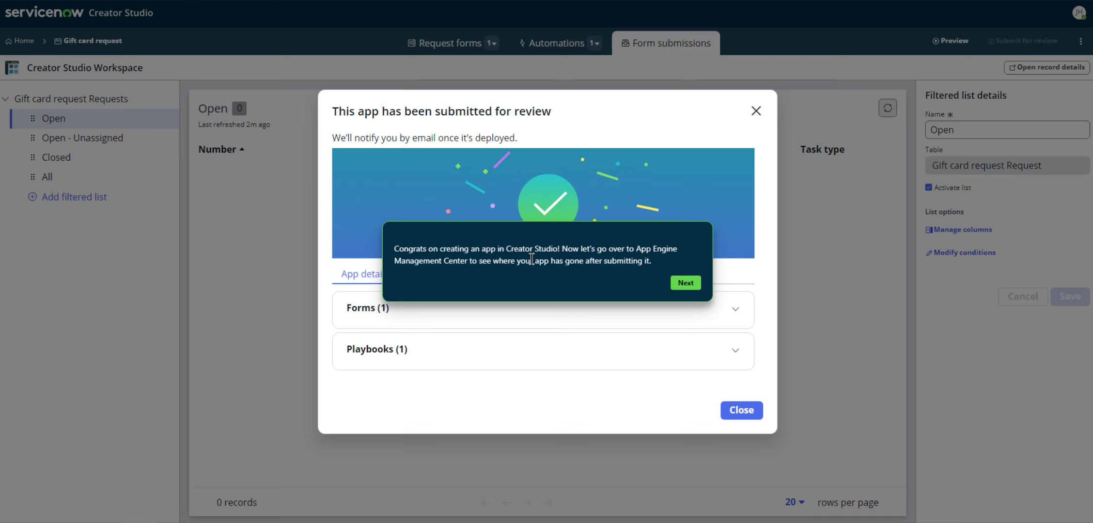
Advance the guided demo to App Engine Management Center, and through the Gift card request deployment request past its approval
left_click(686, 285)
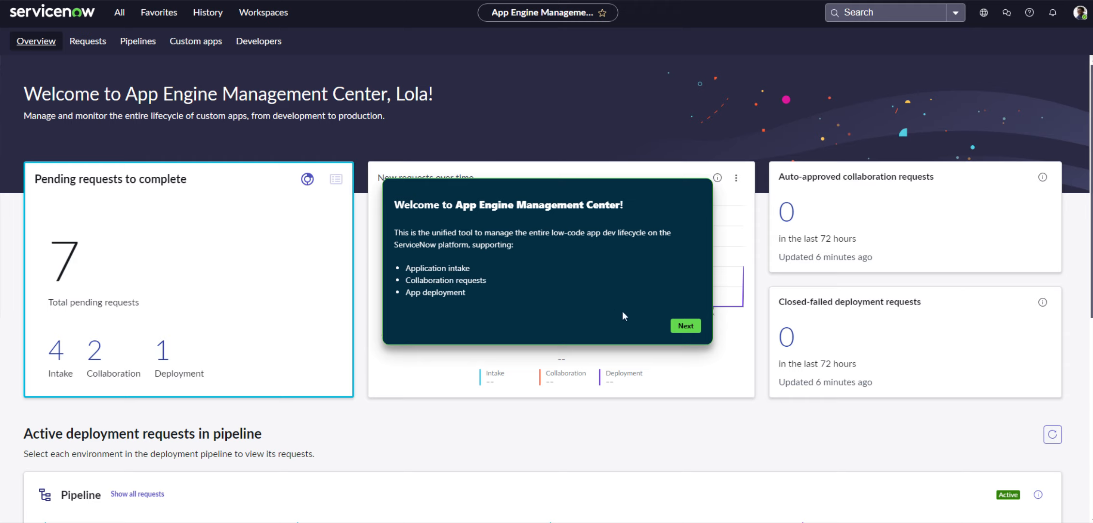
left_click(690, 332)
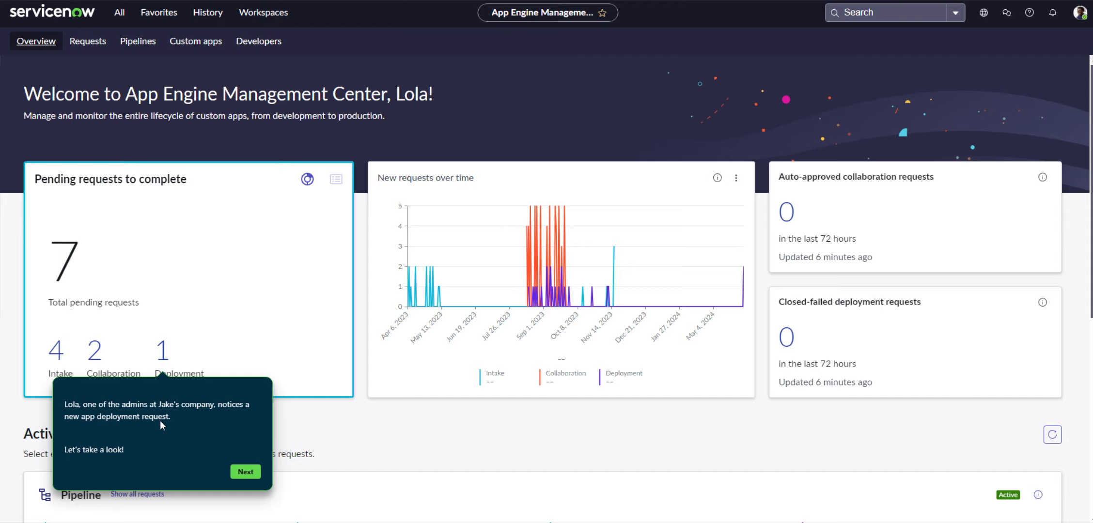
left_click(246, 472)
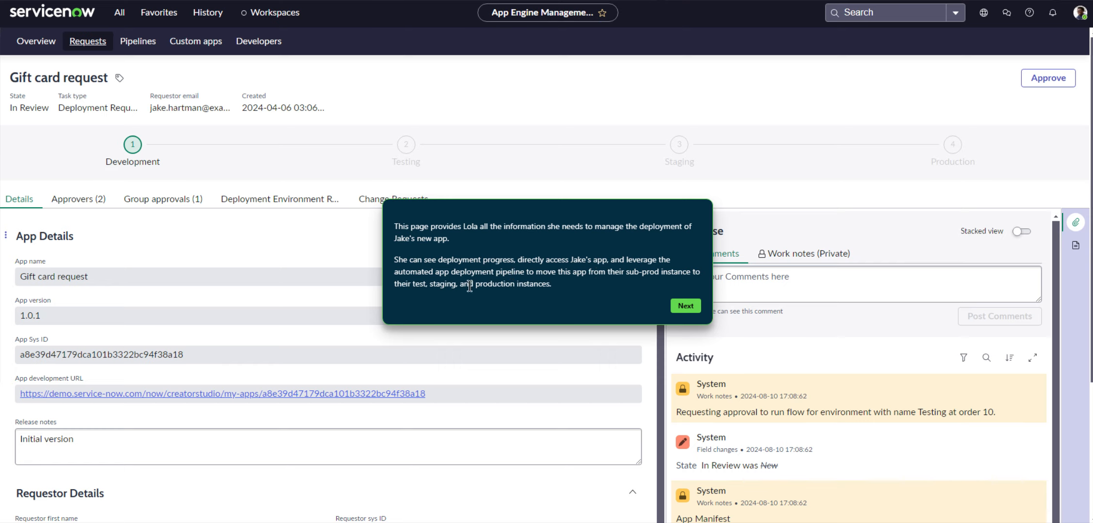
left_click(686, 306)
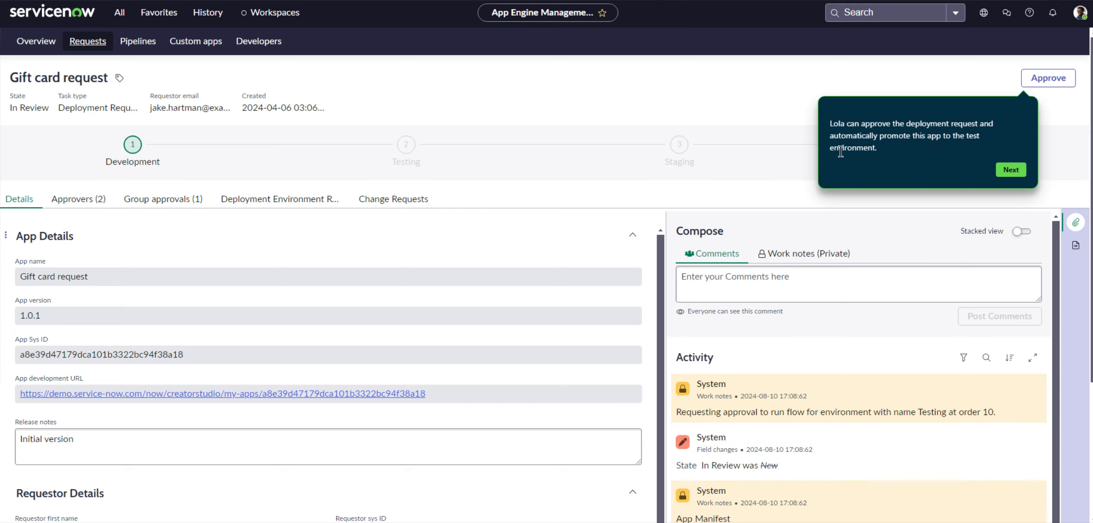
left_click(1012, 174)
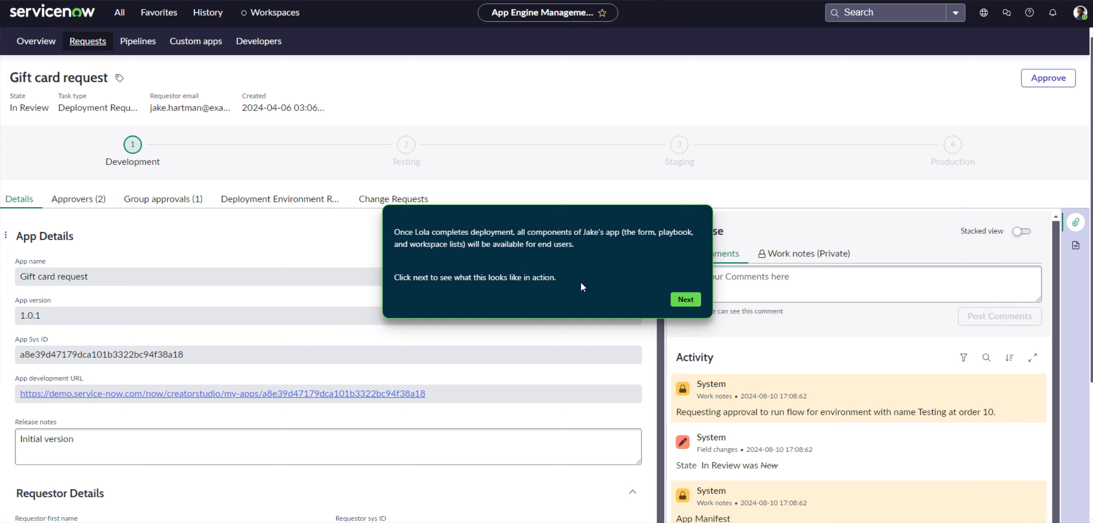
Advance the guided demo through the Human resources employee center page and its Gift card request item to the end
left_click(686, 300)
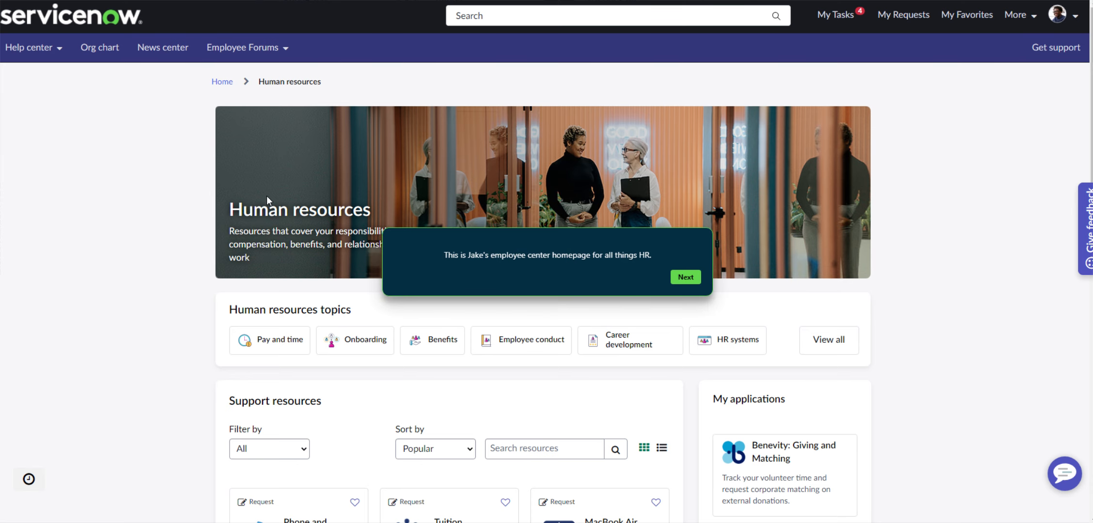
left_click(686, 278)
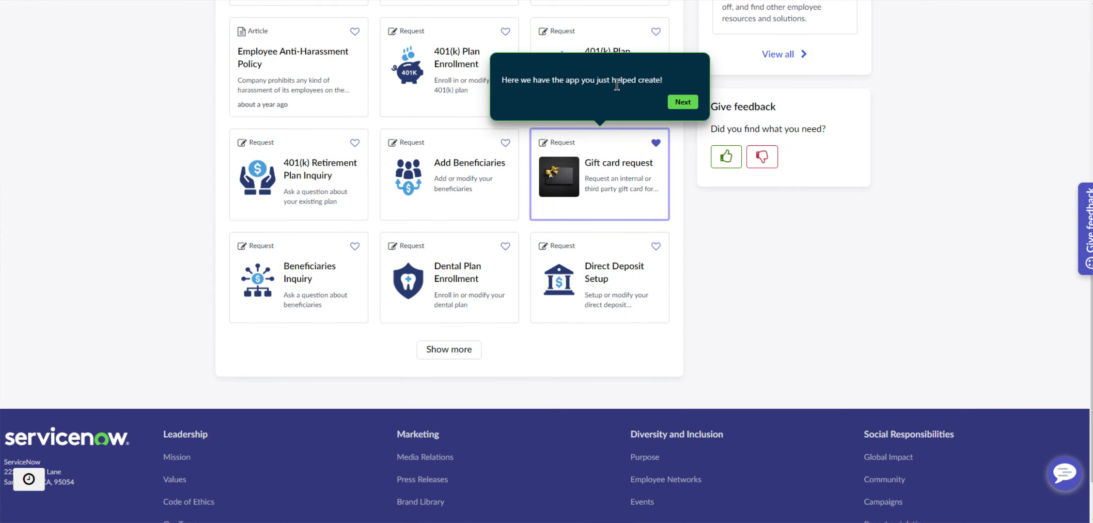
left_click(683, 102)
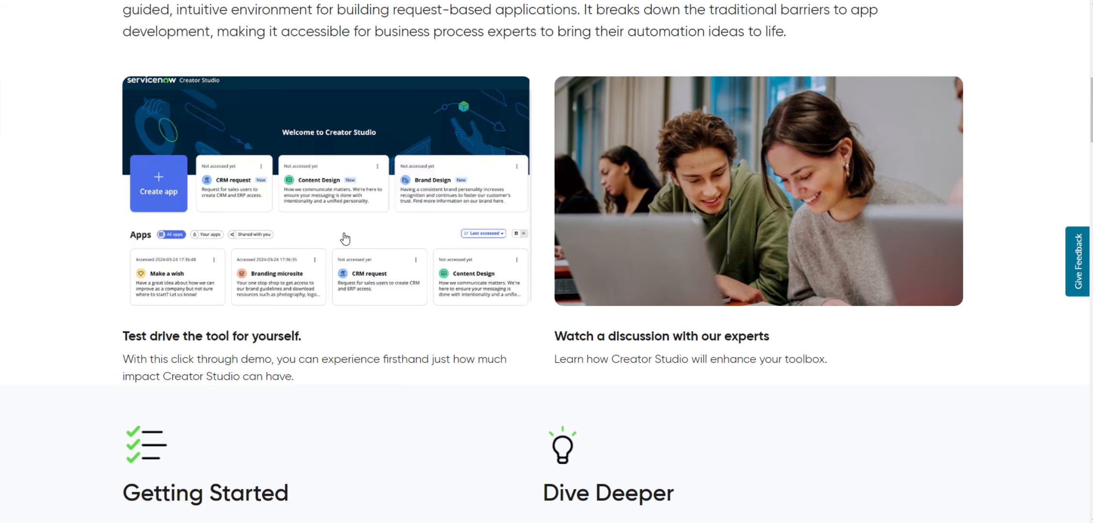
scroll(345, 238, "up", 10)
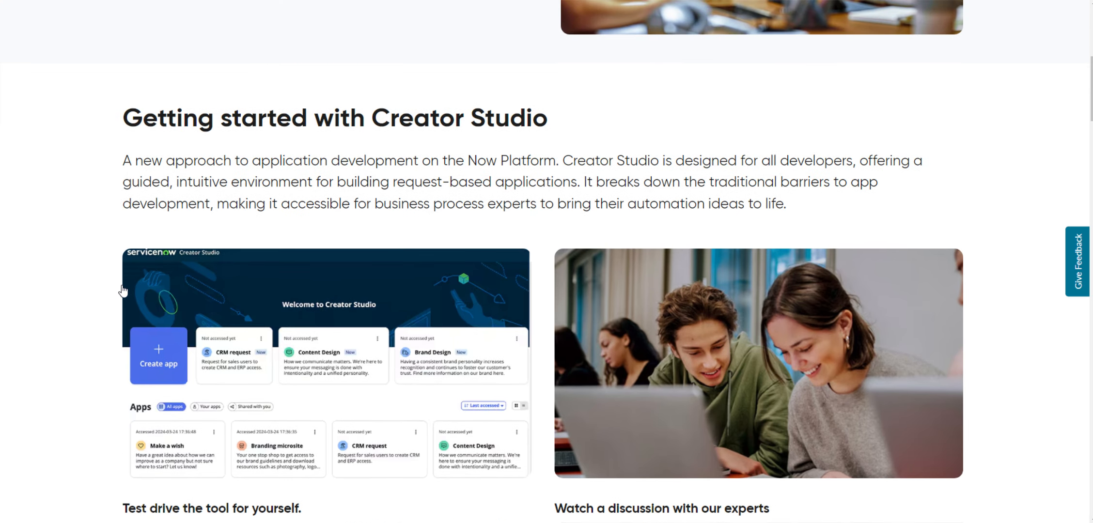
scroll(100, 220, "down", 8)
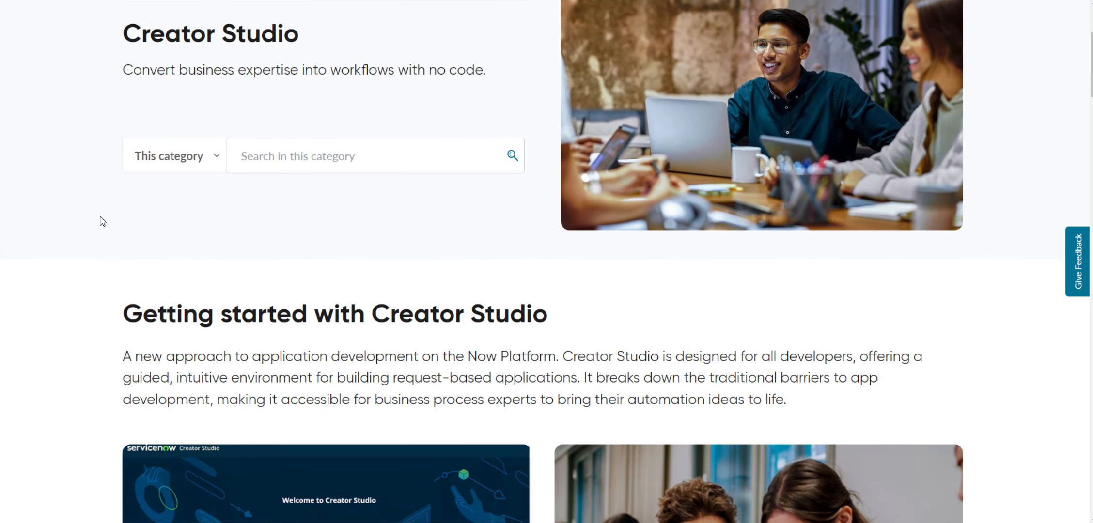
scroll(199, 317, "down", 1)
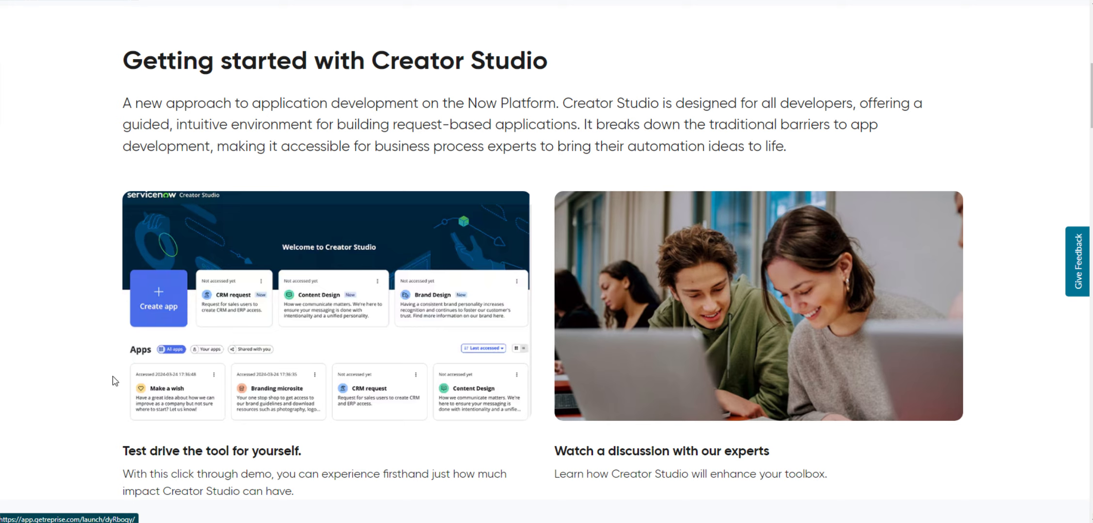
scroll(112, 156, "up", 1)
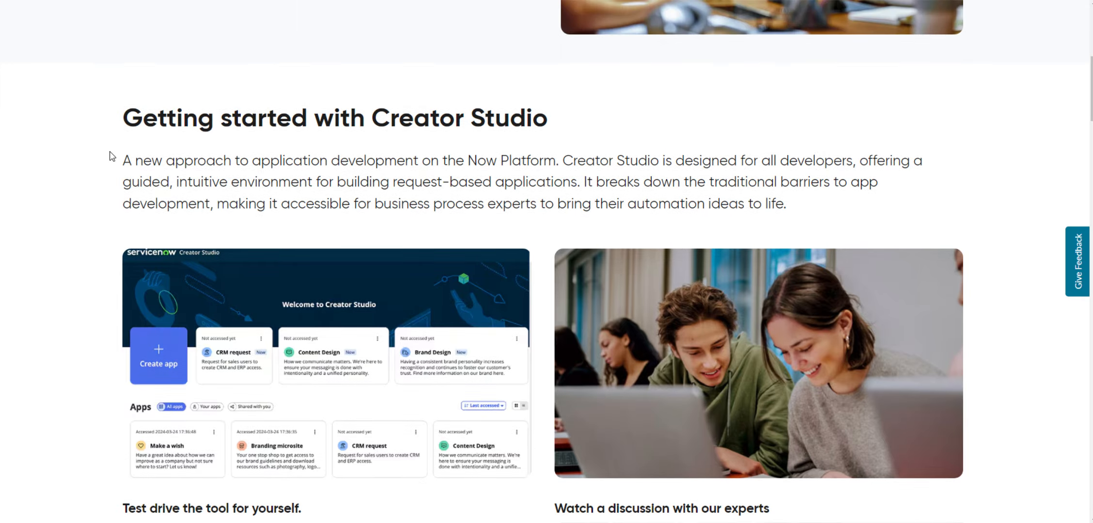